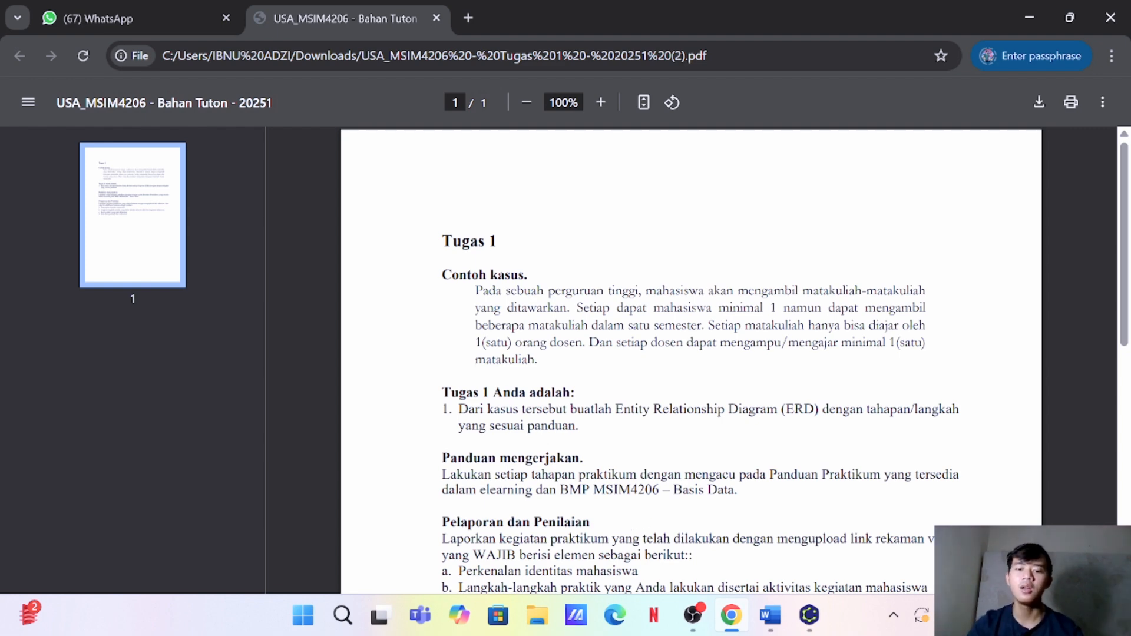
Check the entity list in section B.1 of the Word report, and place a plain Entity Relationship entity on the left of yEd's canvas
click(770, 632)
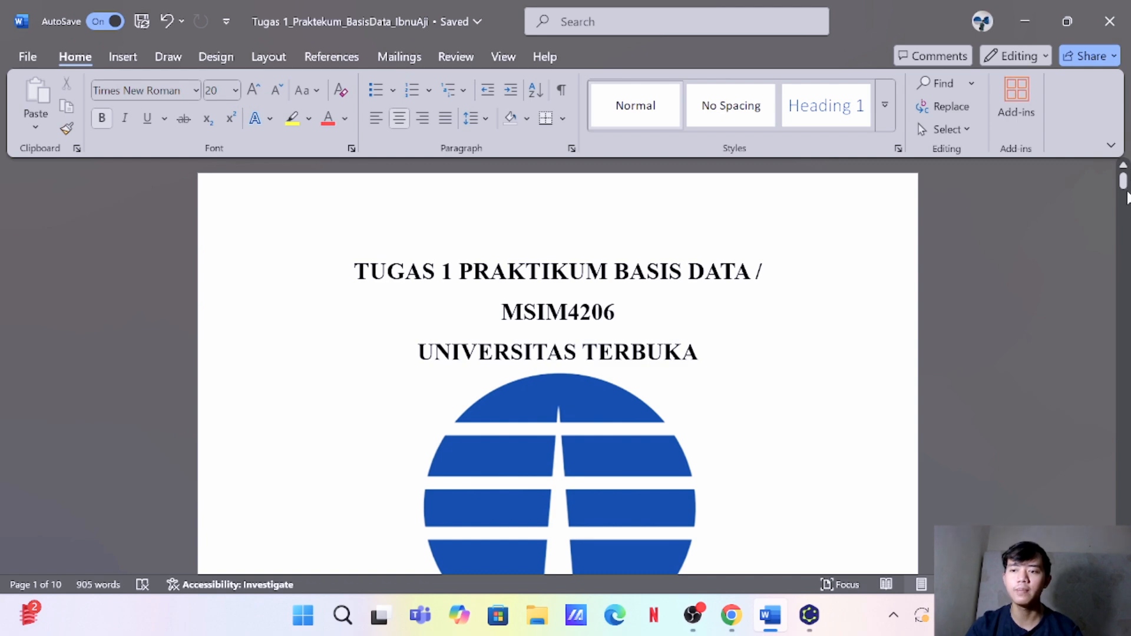
drag(1123, 181, 1126, 361)
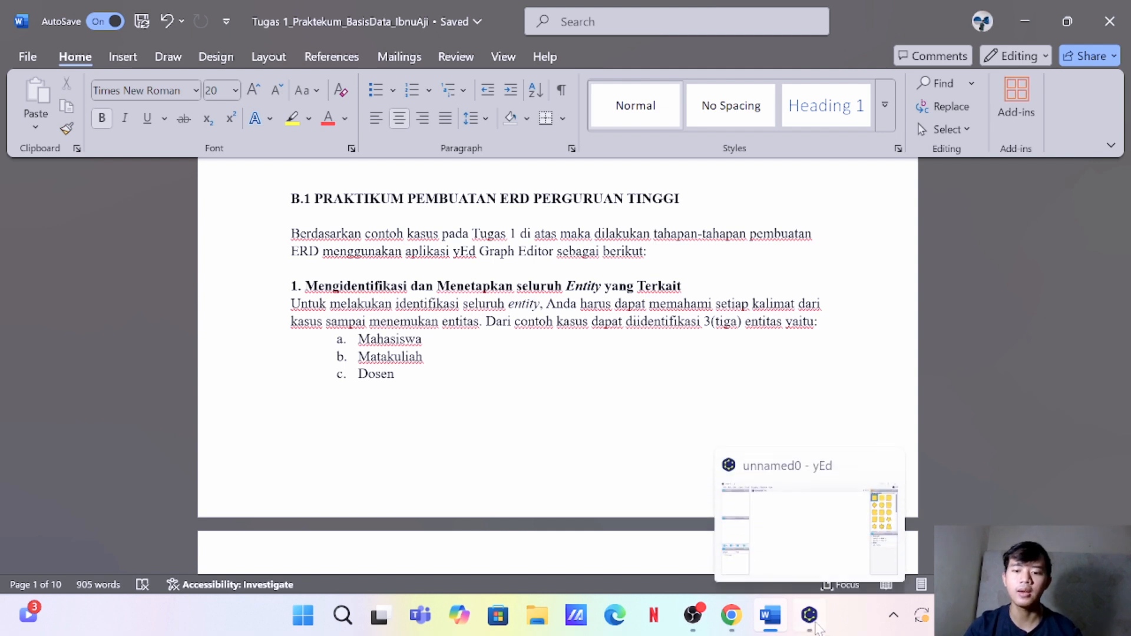
click(818, 626)
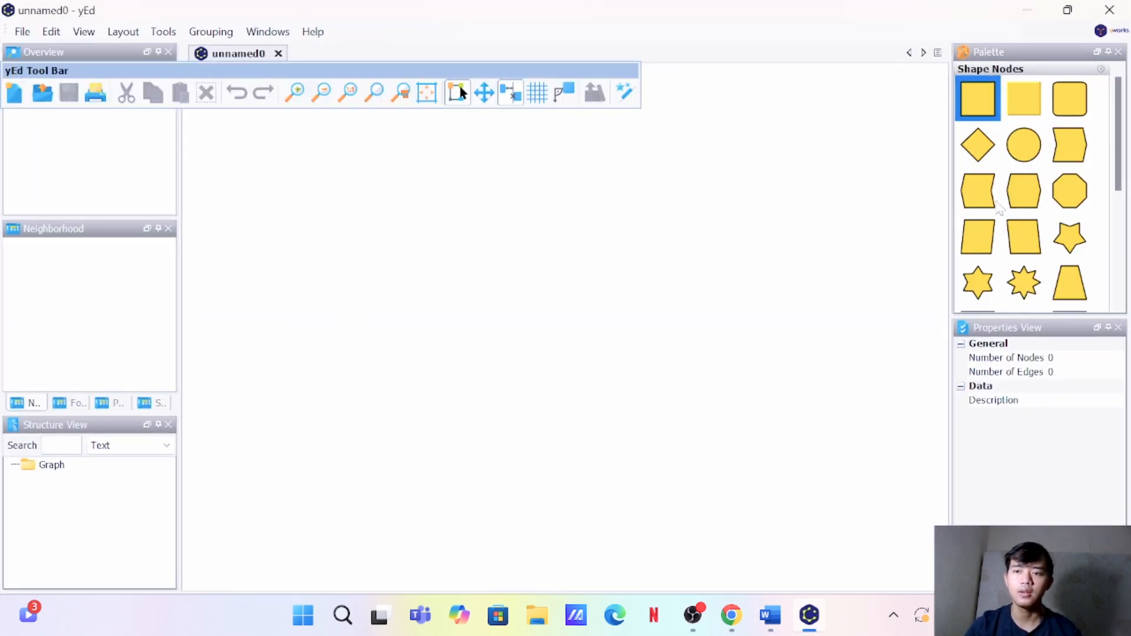
click(1017, 70)
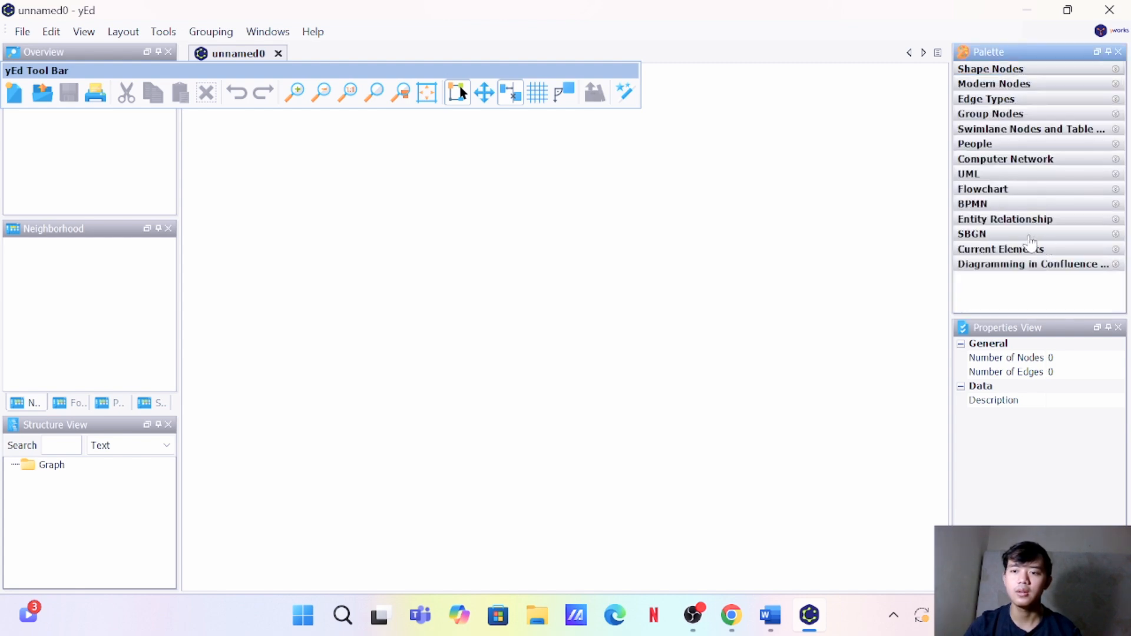
click(1027, 221)
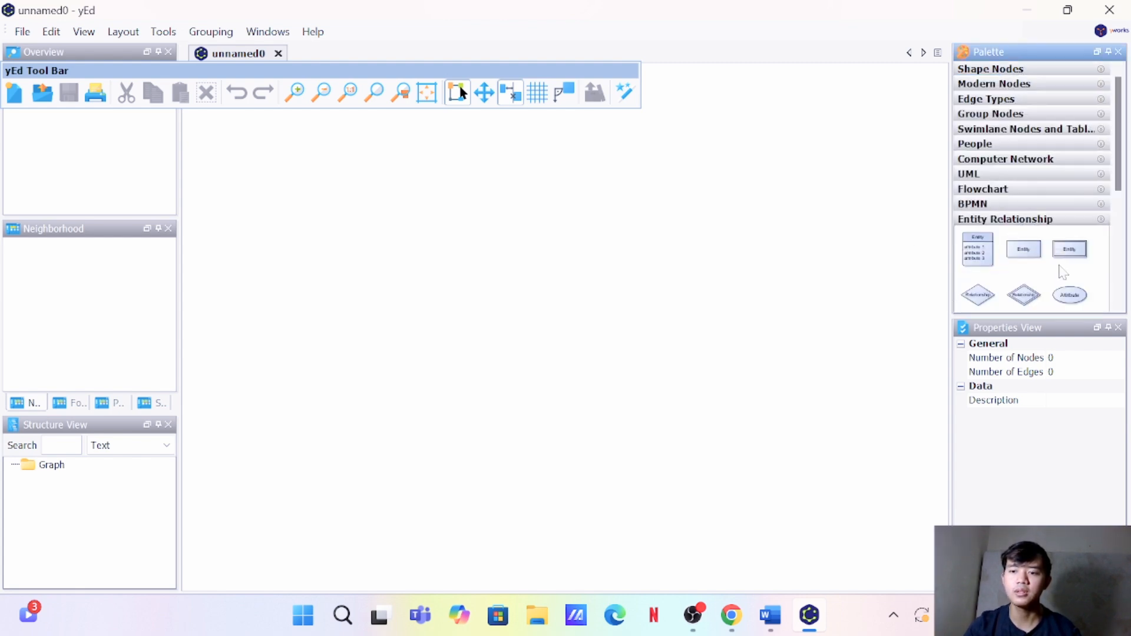
drag(1118, 177, 1122, 238)
drag(1023, 110, 259, 321)
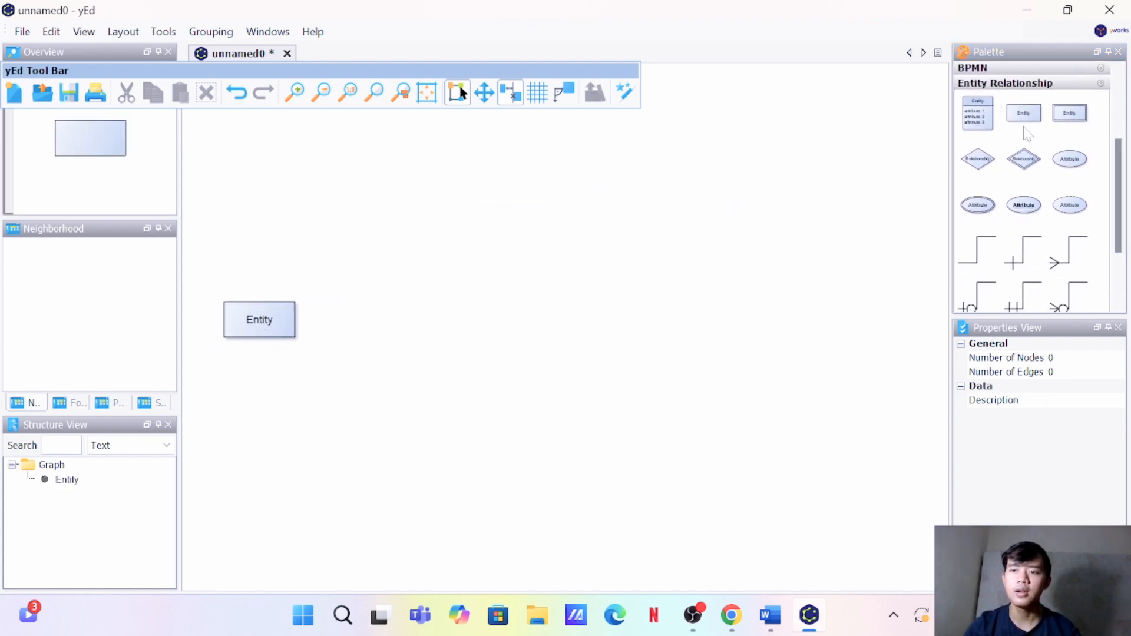
Review the entity names in section B.1 of the Word report and the assignment PDF in Chrome, and return to yEd
click(771, 616)
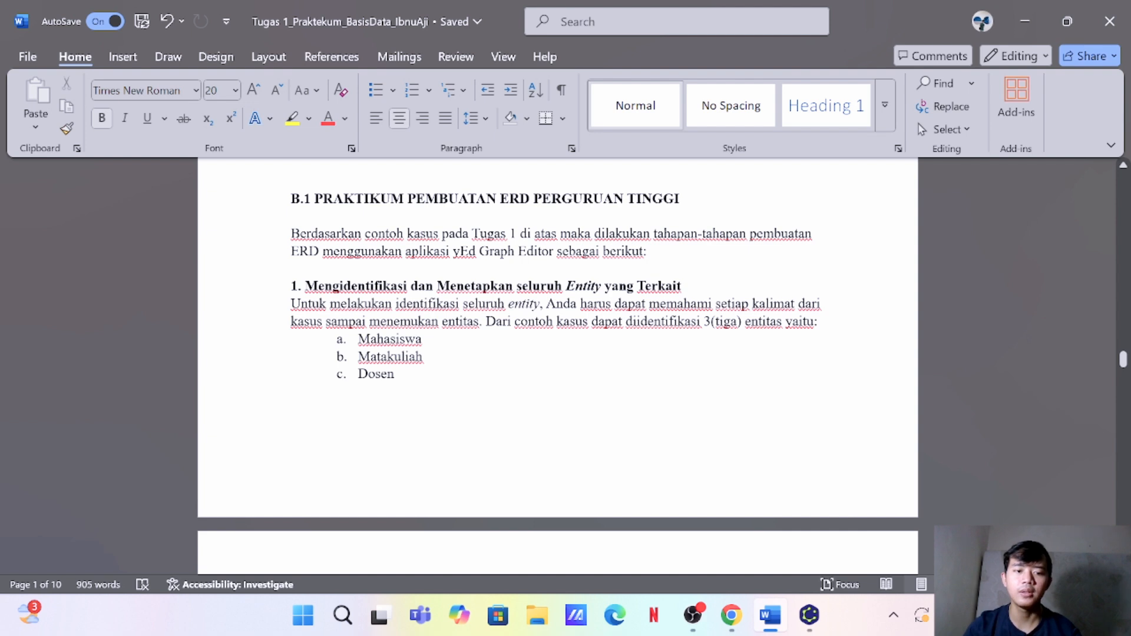
drag(341, 339, 432, 339)
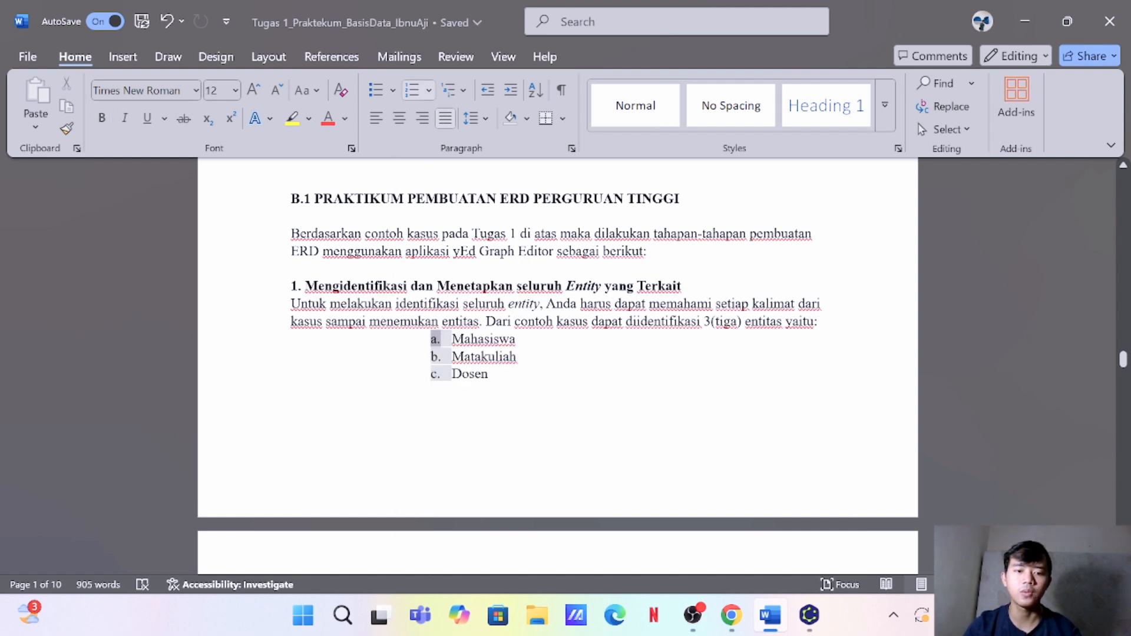
click(165, 24)
drag(358, 339, 404, 339)
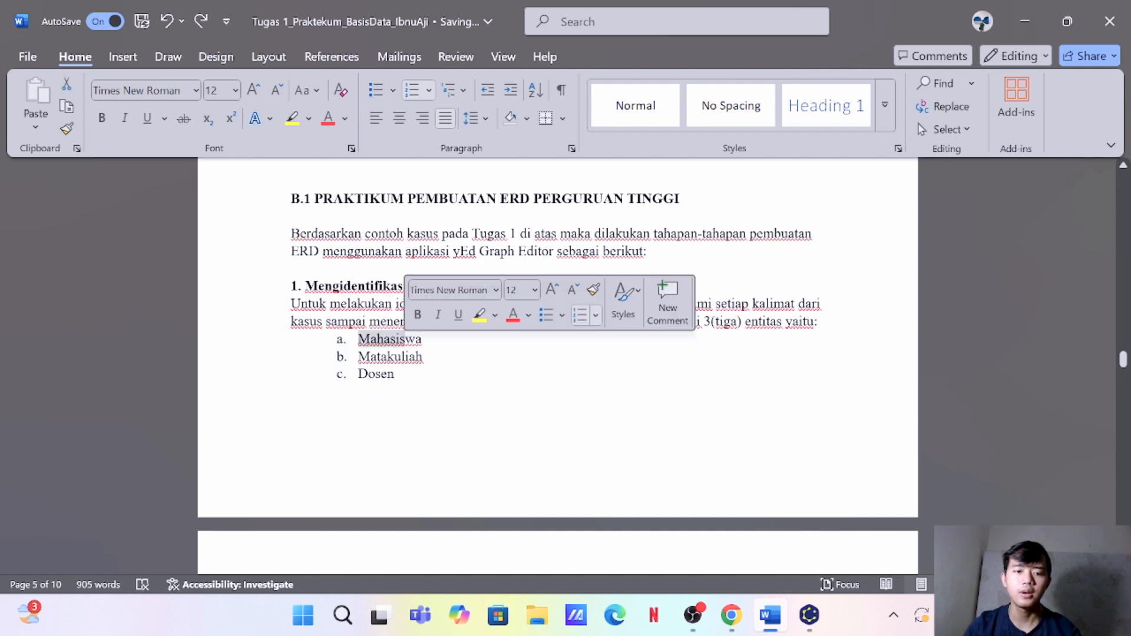
click(388, 356)
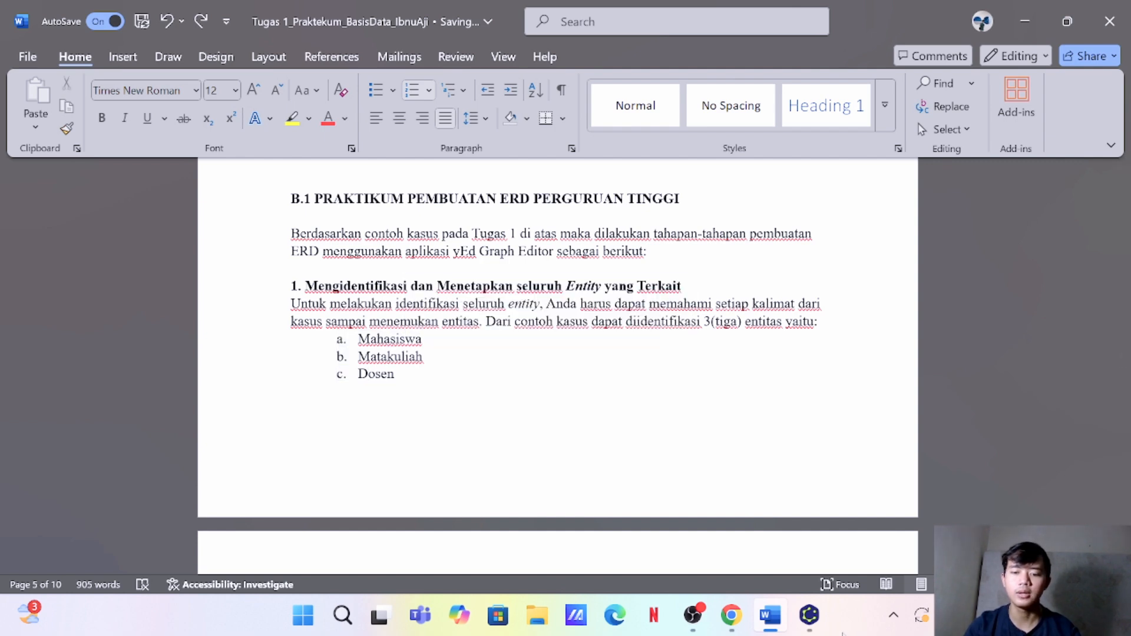
click(770, 629)
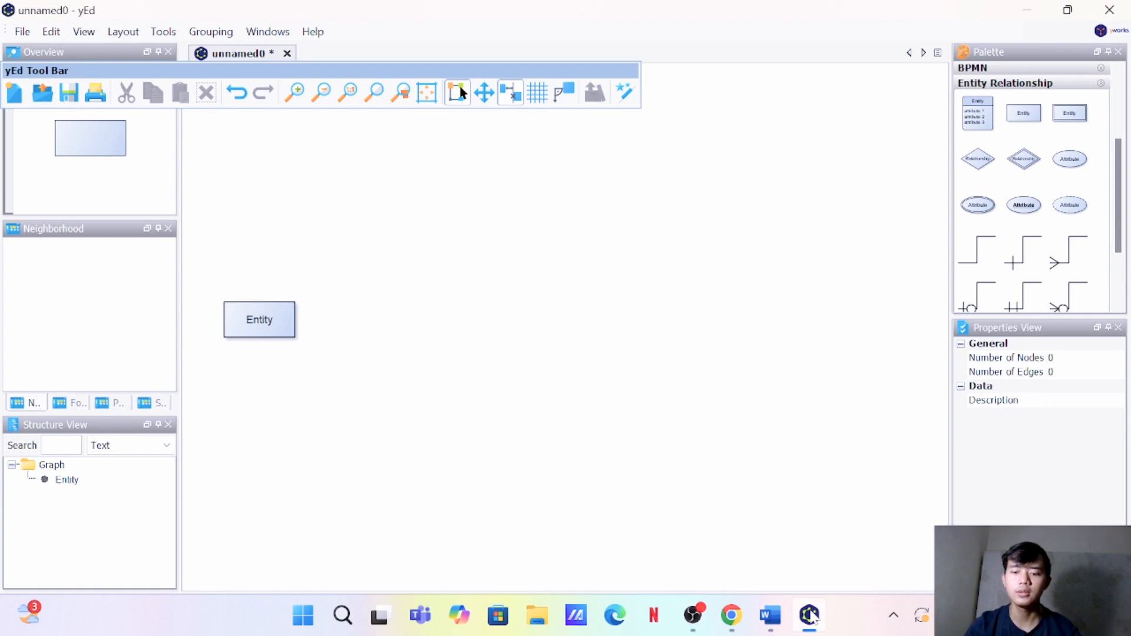
click(731, 615)
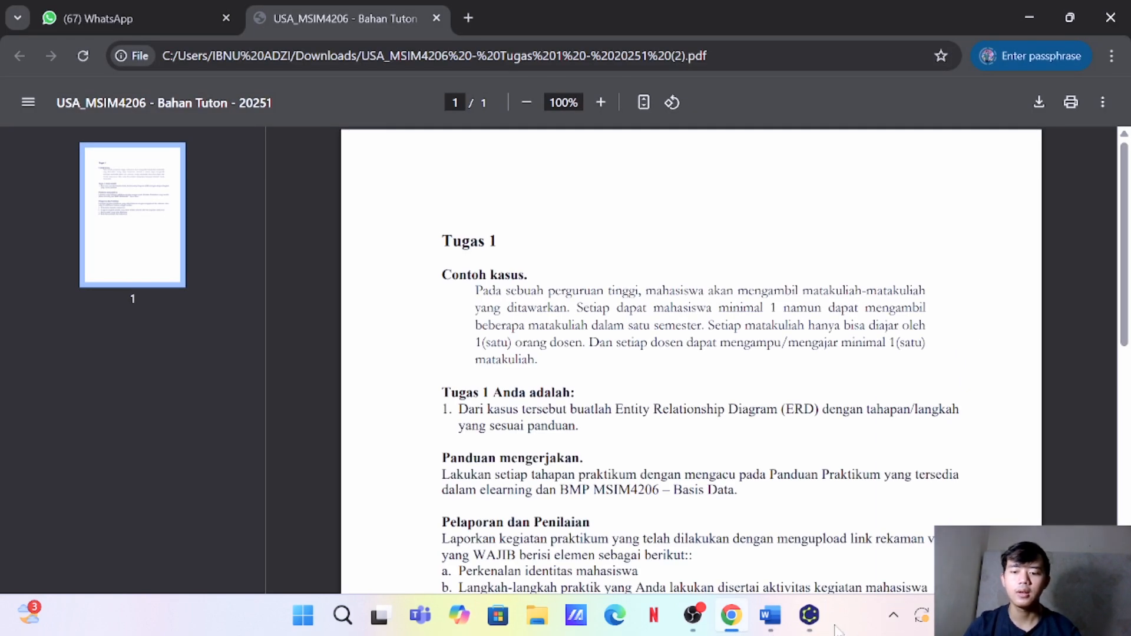
click(810, 615)
Label the placed entity Mahasiswa and widen its box slightly
click(267, 327)
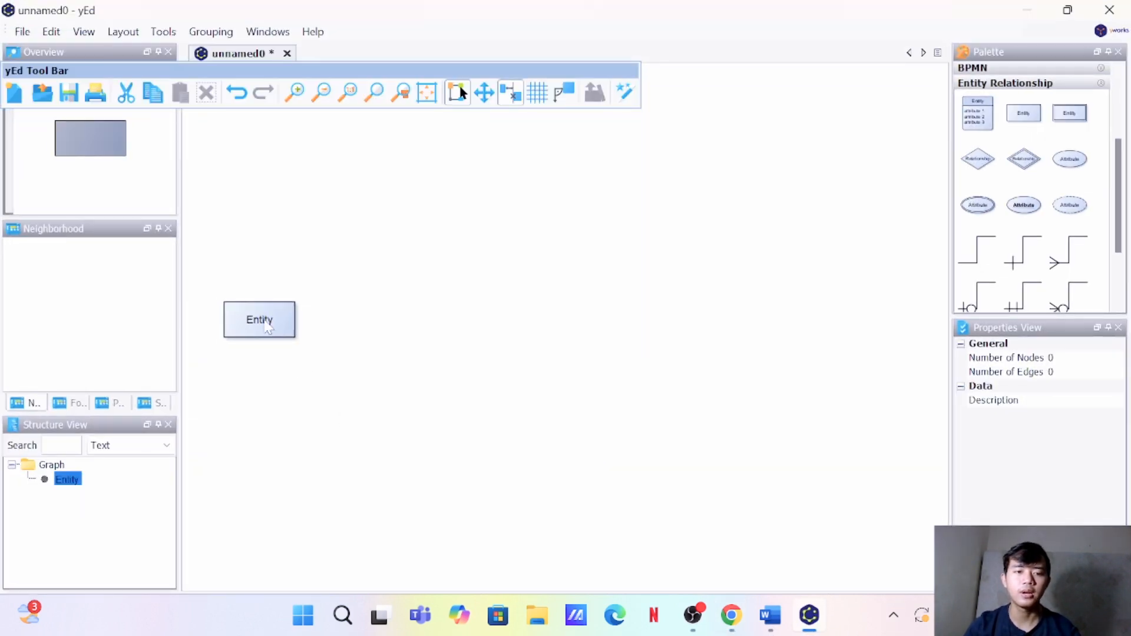
right_click(267, 328)
click(319, 331)
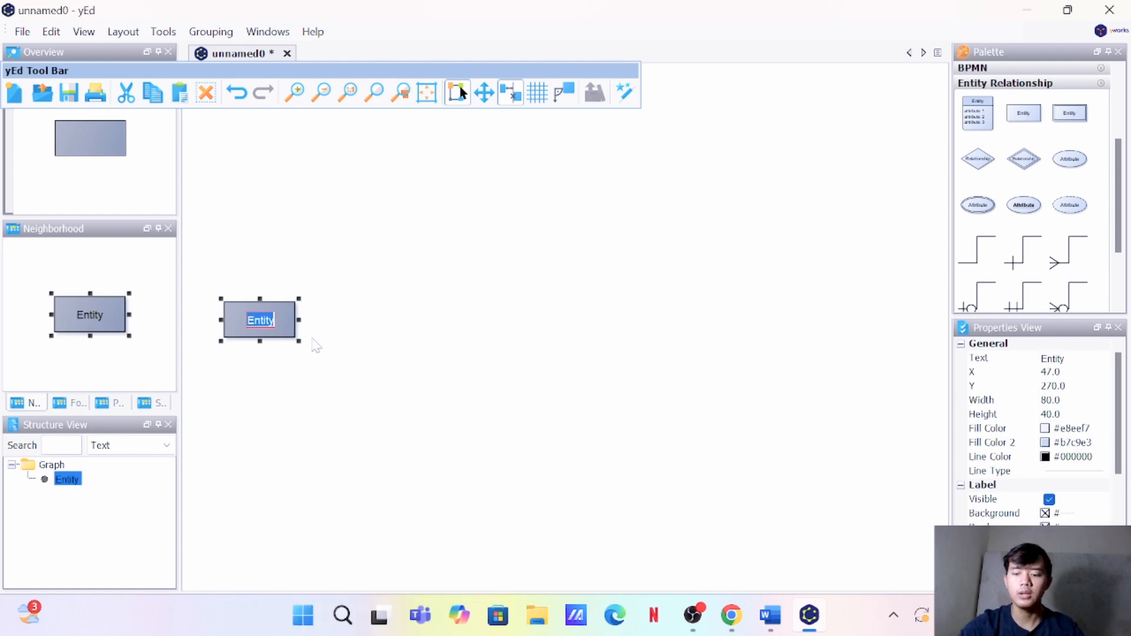
key(BackSpace)
text(Mahasiswa)
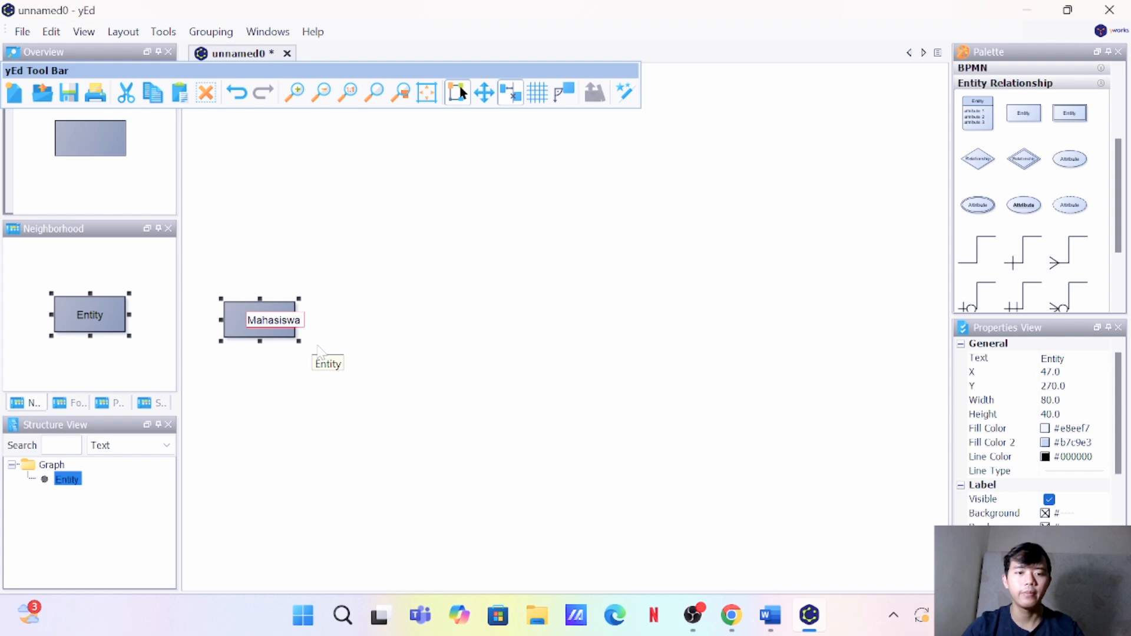
key(Return)
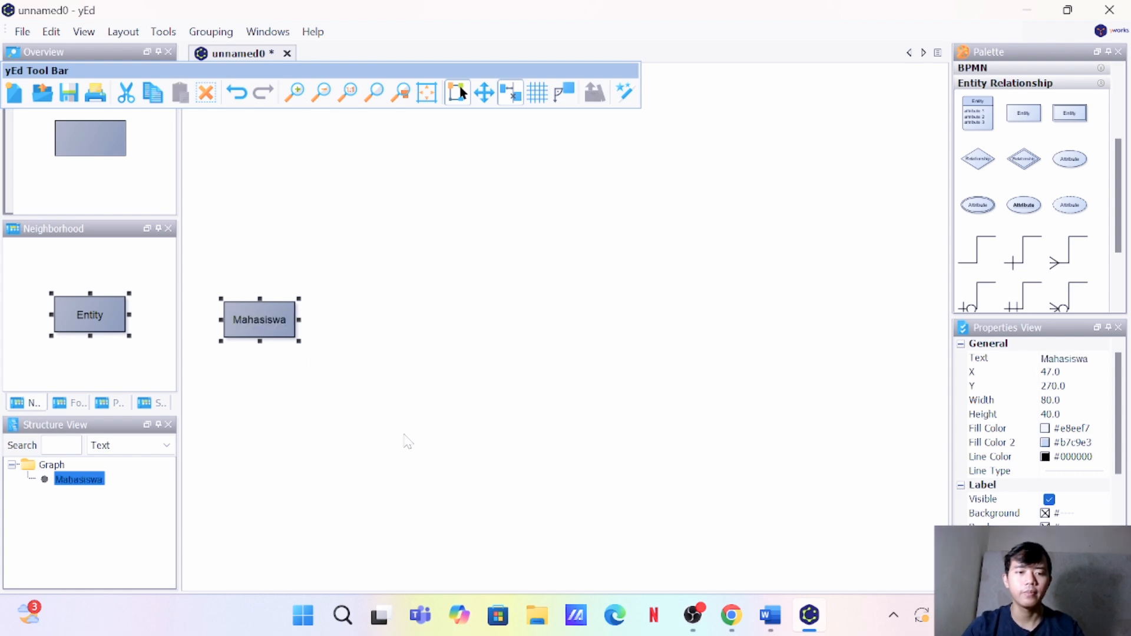
drag(297, 318, 324, 318)
click(344, 380)
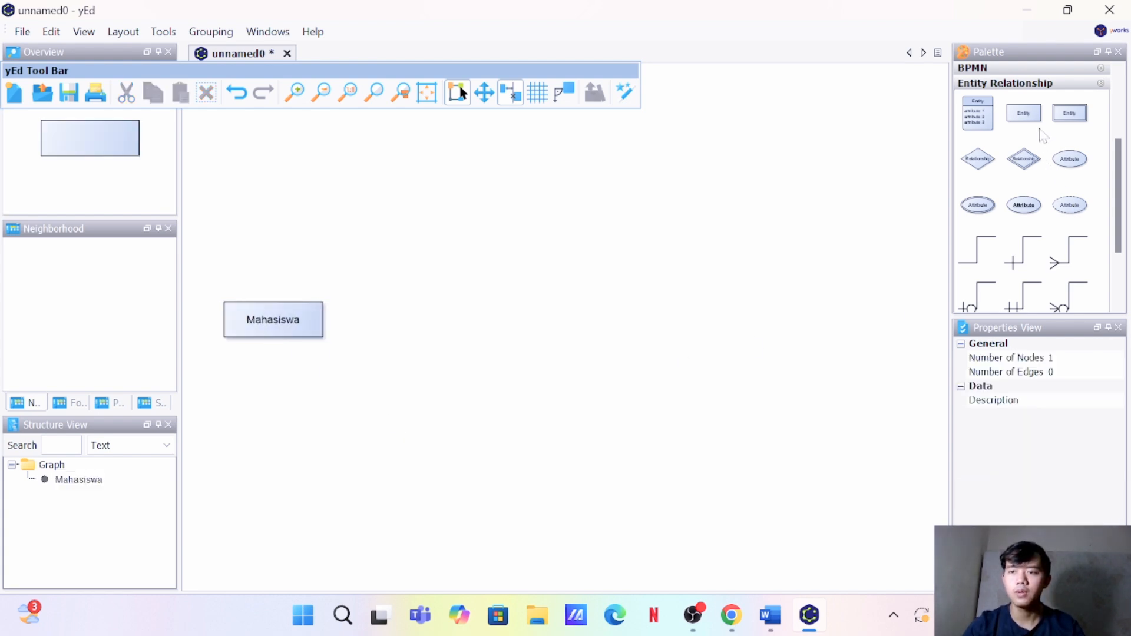
Place a second entity in the middle of the canvas, label it Mata Kuliah and widen it to about 99
drag(1038, 128, 518, 328)
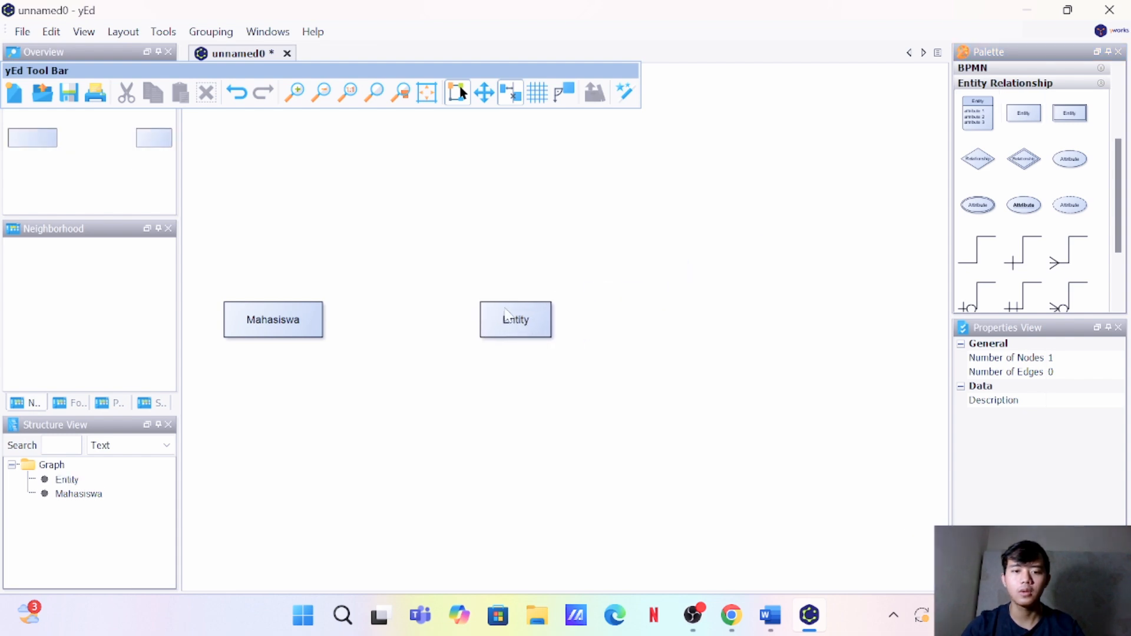
right_click(506, 311)
click(553, 321)
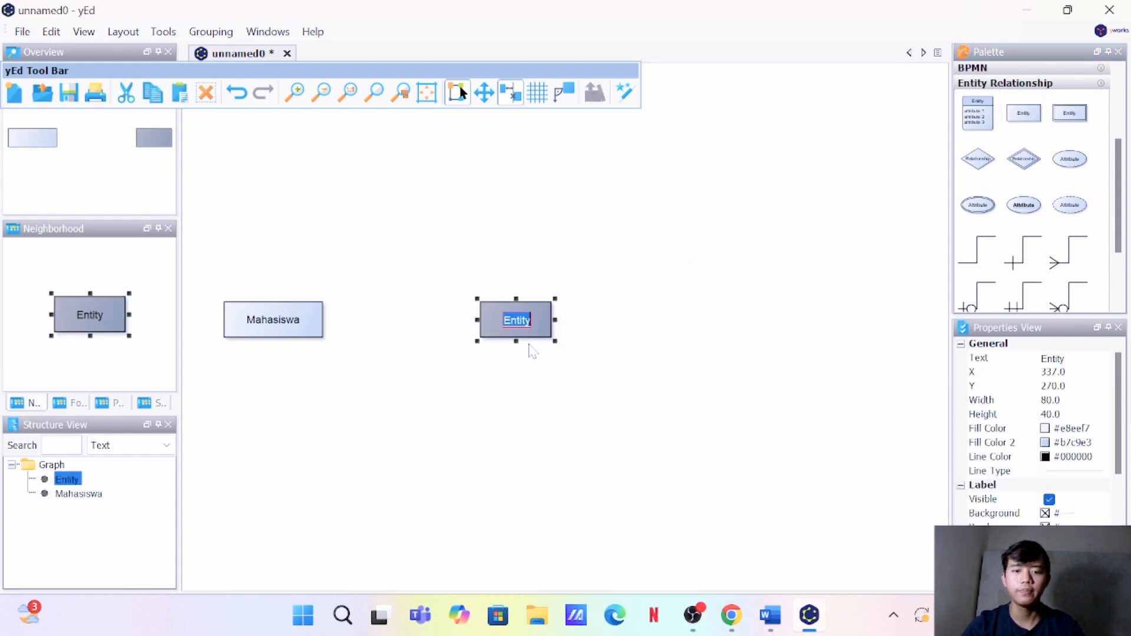
text(Mata)
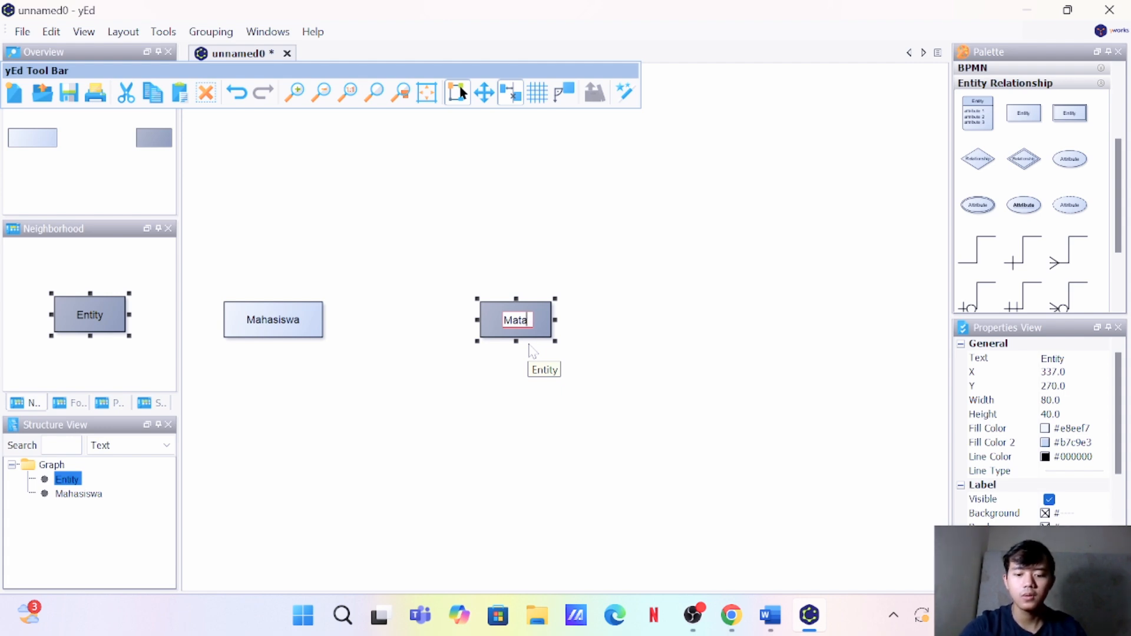
text(kuliah)
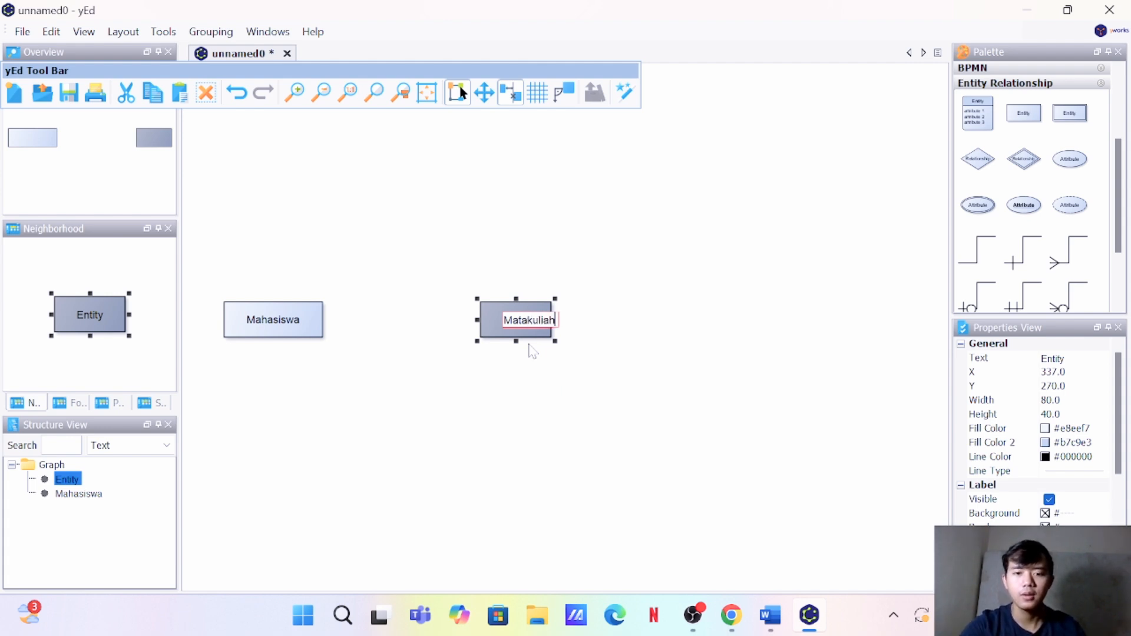
key(BackSpace)
key(BackSpace)
key(BackSpace)
key(BackSpace)
key(BackSpace)
key(BackSpace)
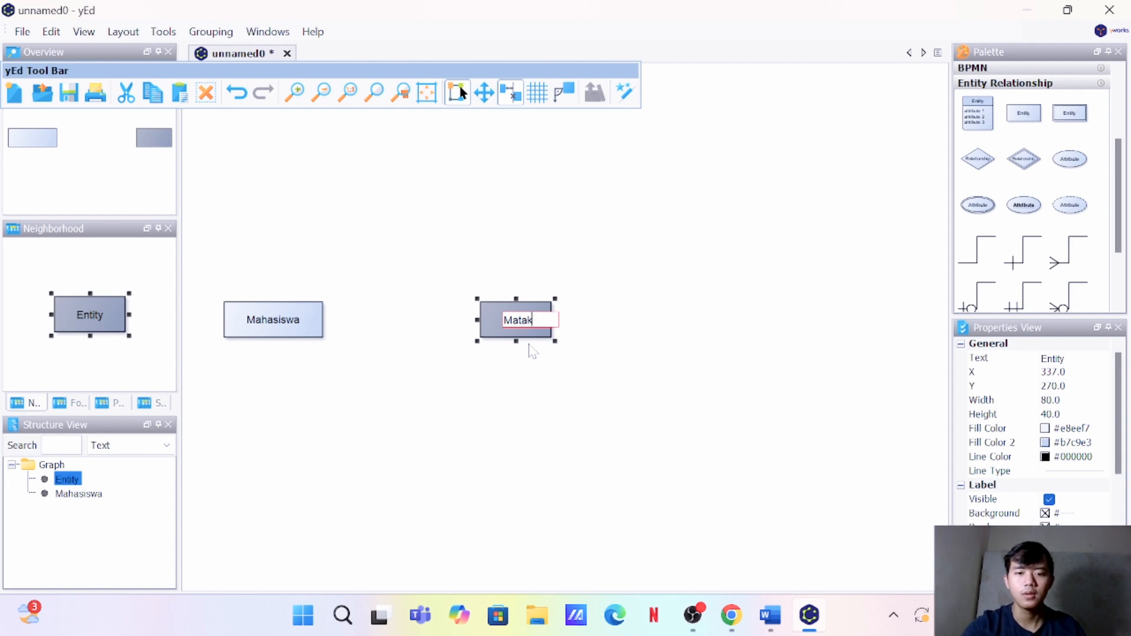
text(Kuliah)
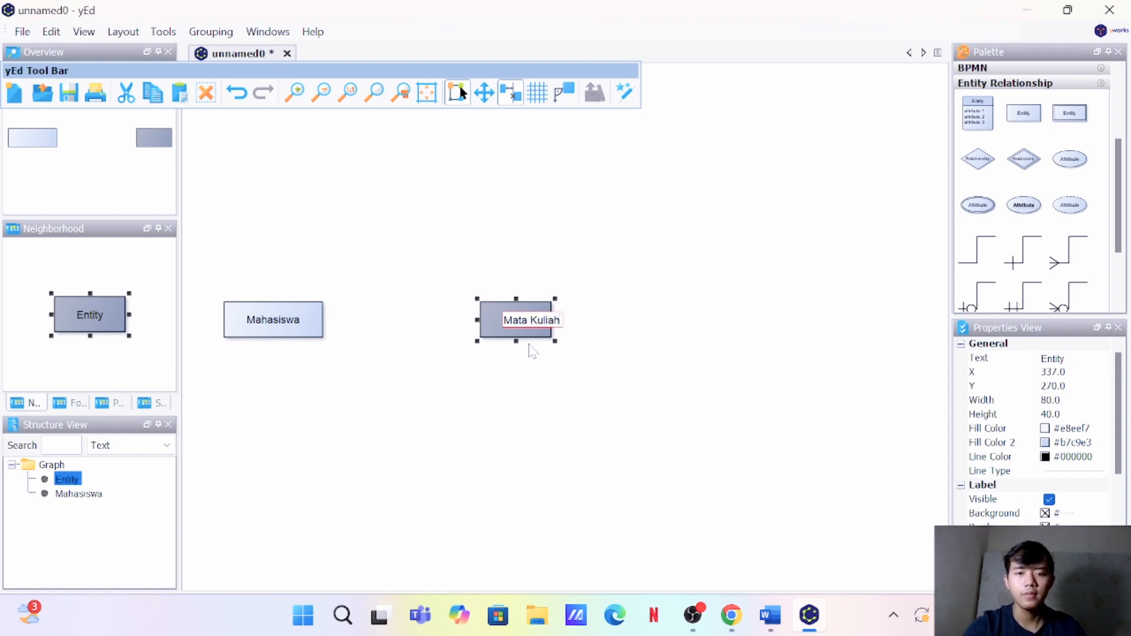
key(Return)
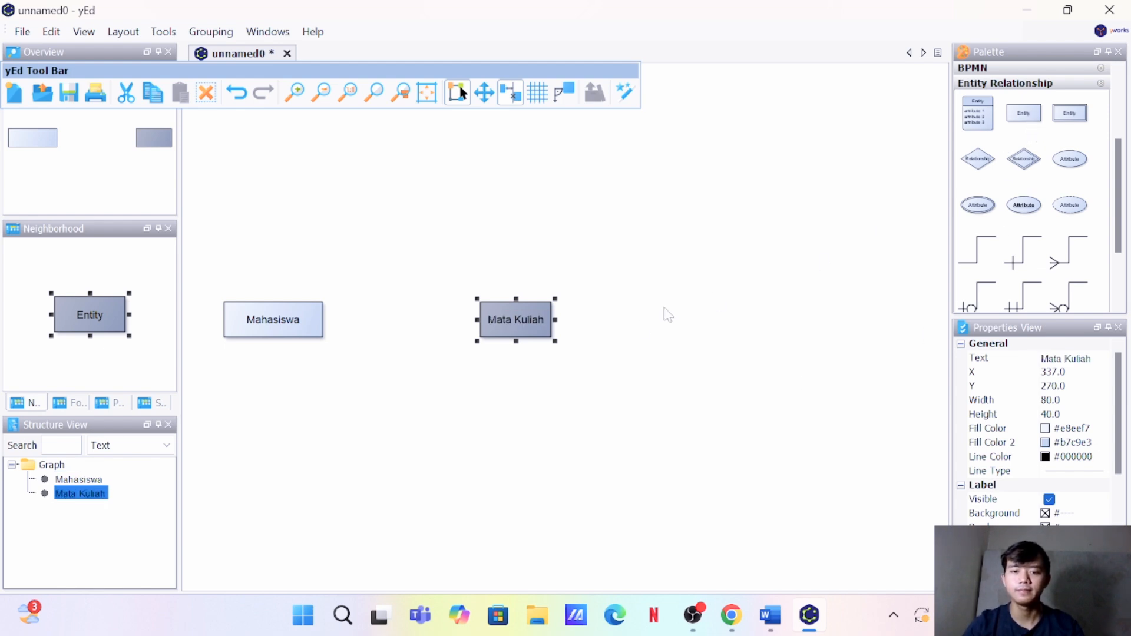
drag(556, 319, 569, 322)
click(646, 370)
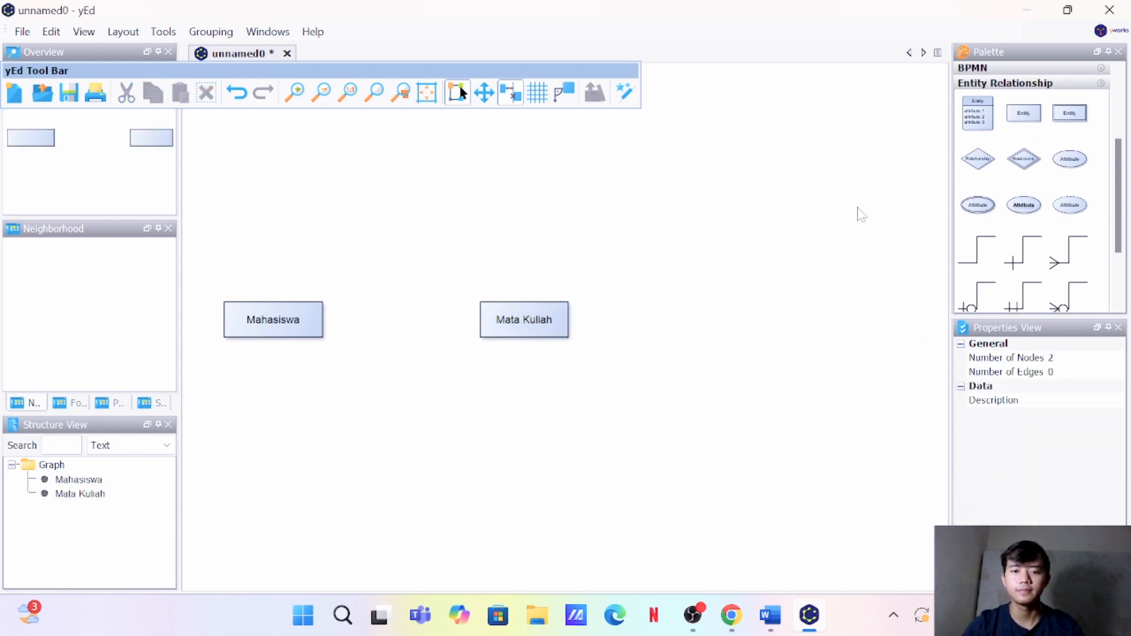
Place a third entity to the right of Mata Kuliah, label it Dosen and widen it to about 99
drag(1064, 120, 788, 329)
right_click(789, 325)
click(811, 340)
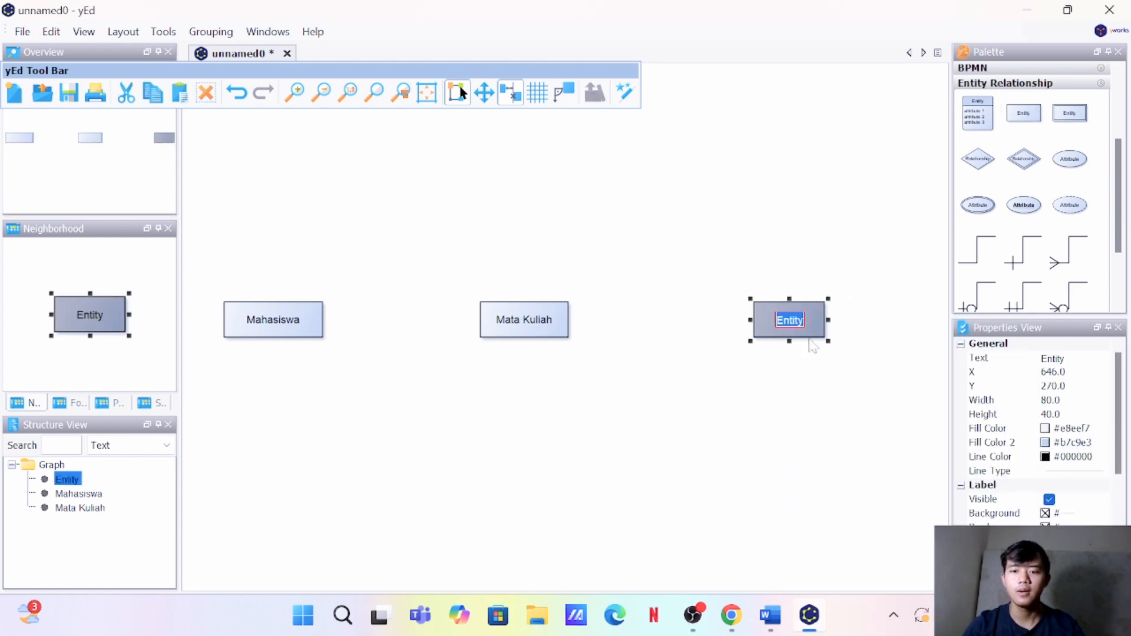
text(Do)
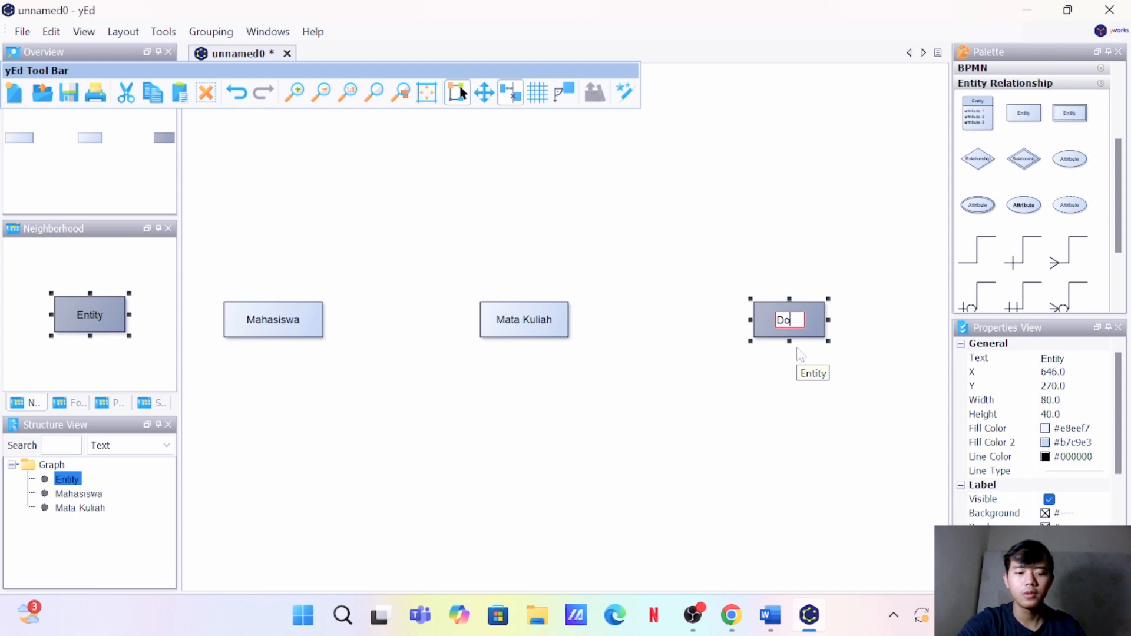
text(sen)
key(Return)
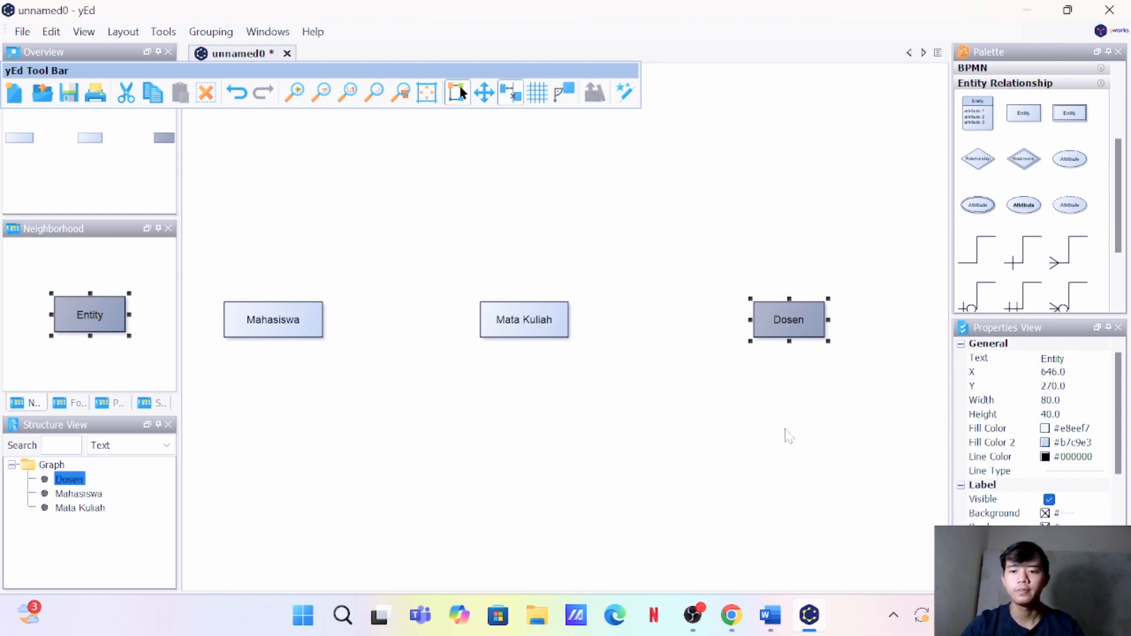
drag(828, 320, 845, 319)
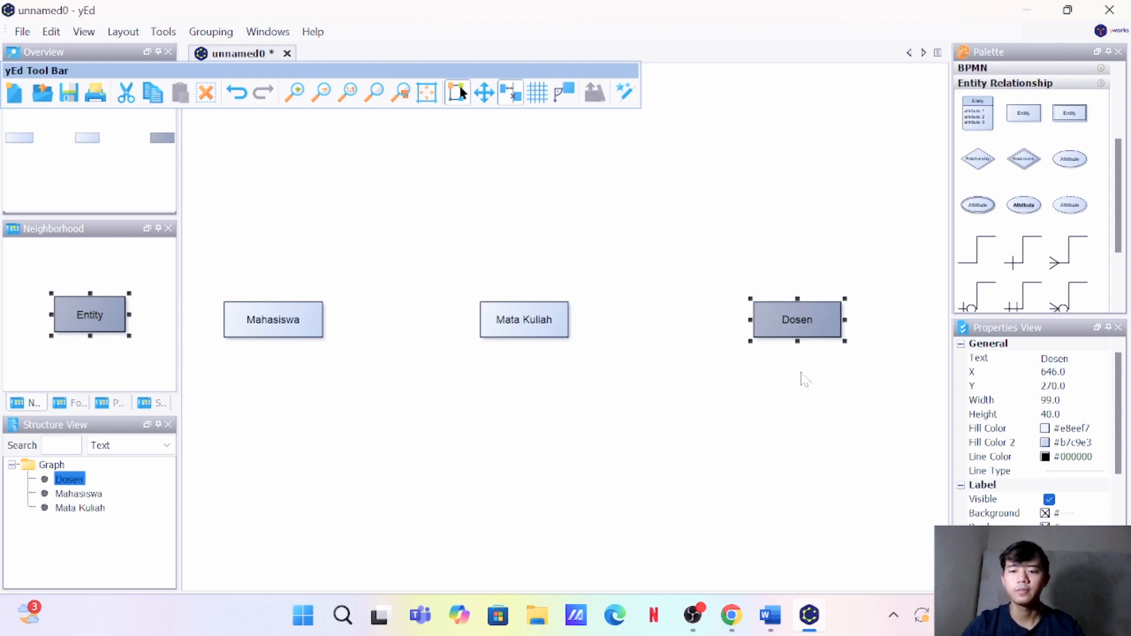
click(786, 400)
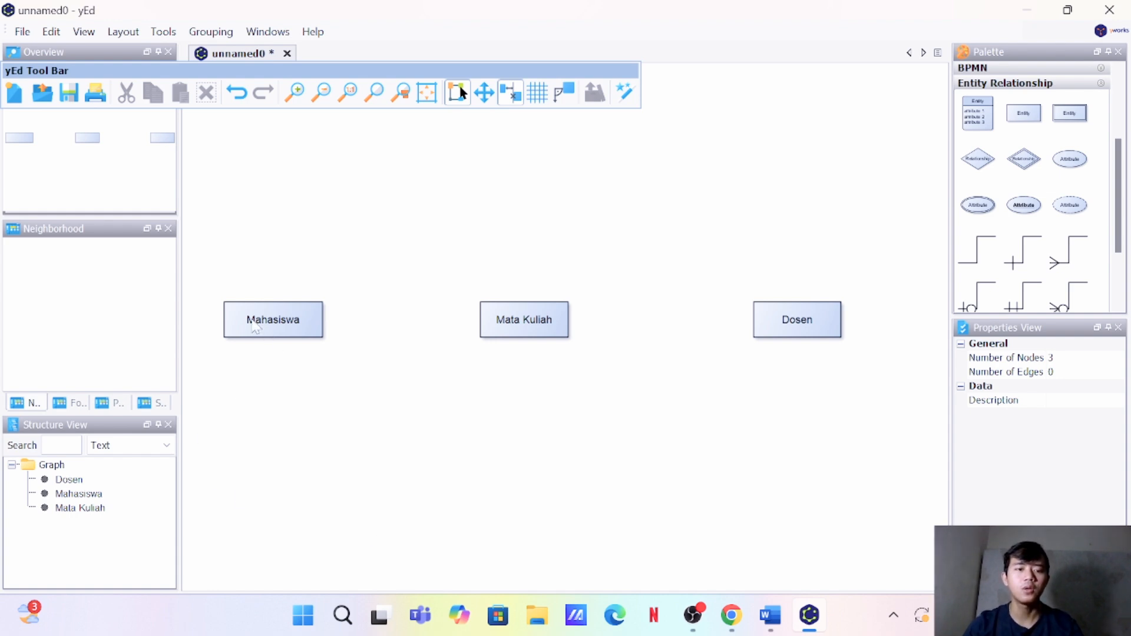
Select the Mahasiswa, Mata Kuliah and Dosen entities one after another to review them
click(254, 327)
click(525, 327)
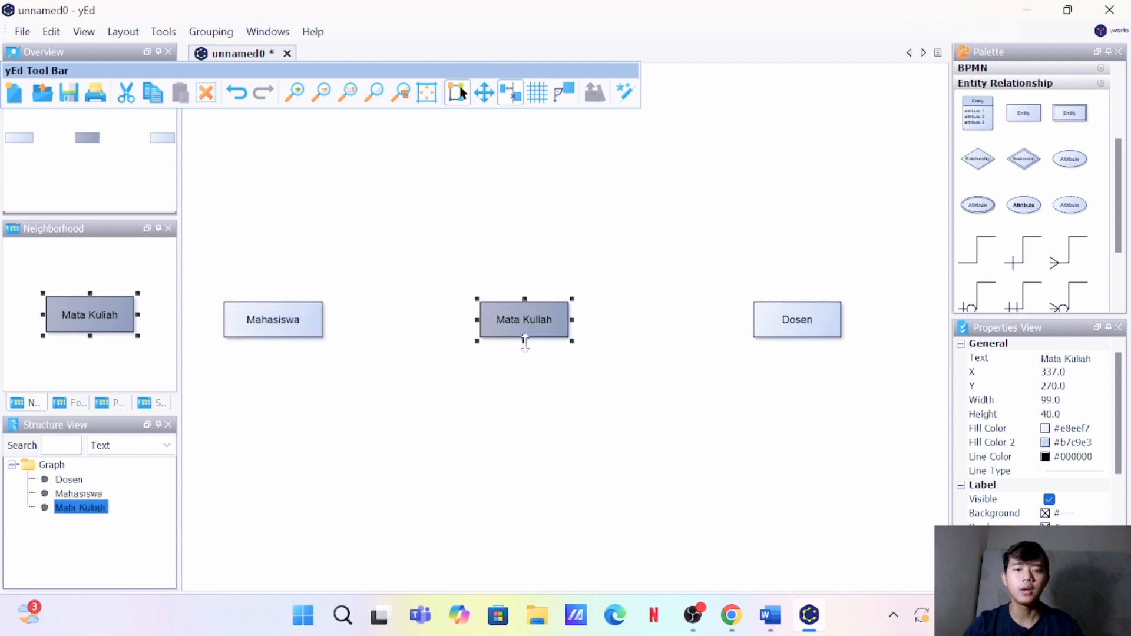
click(799, 323)
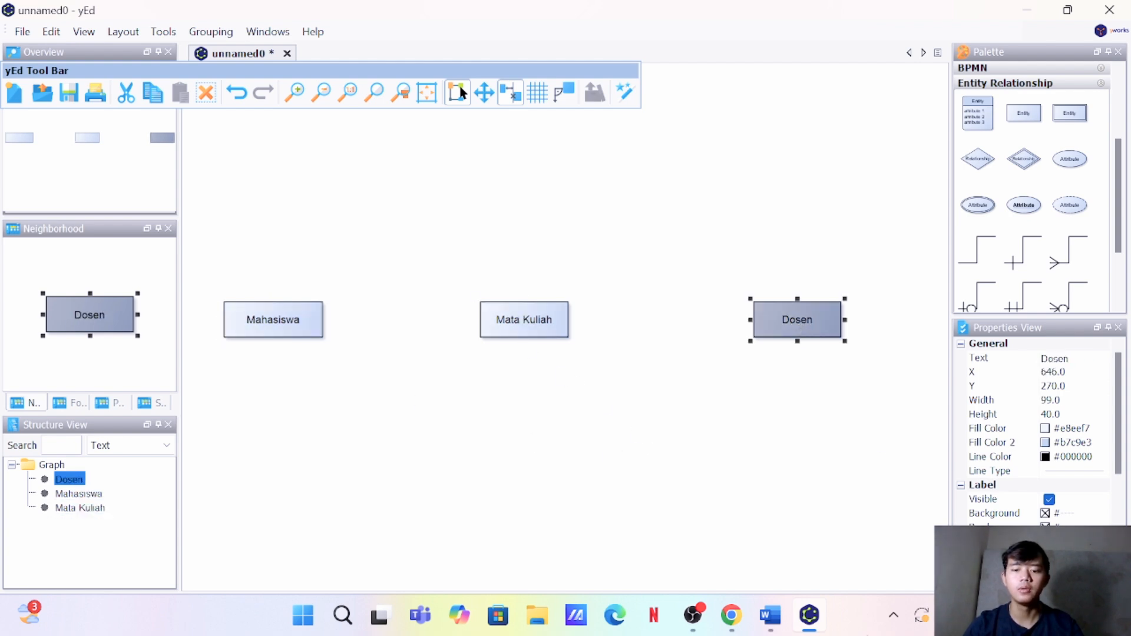
Switch to the Word report and examine section 2 on entity attributes and keys, returning to the entity list in section 1
click(770, 615)
scroll(557, 353, down, 5)
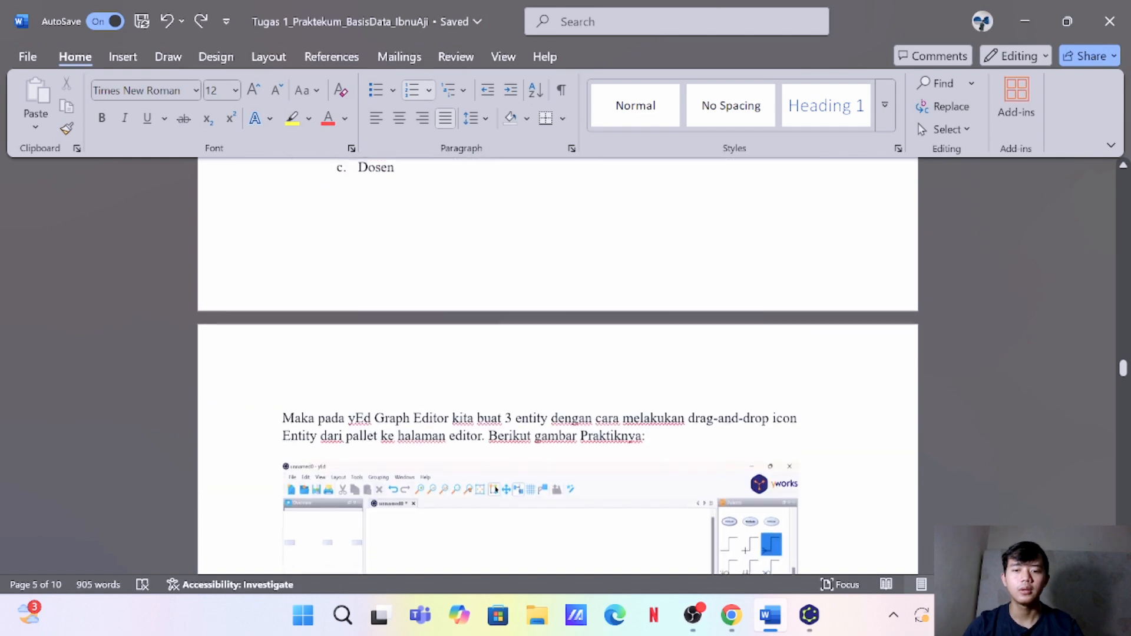
drag(1123, 369, 1126, 394)
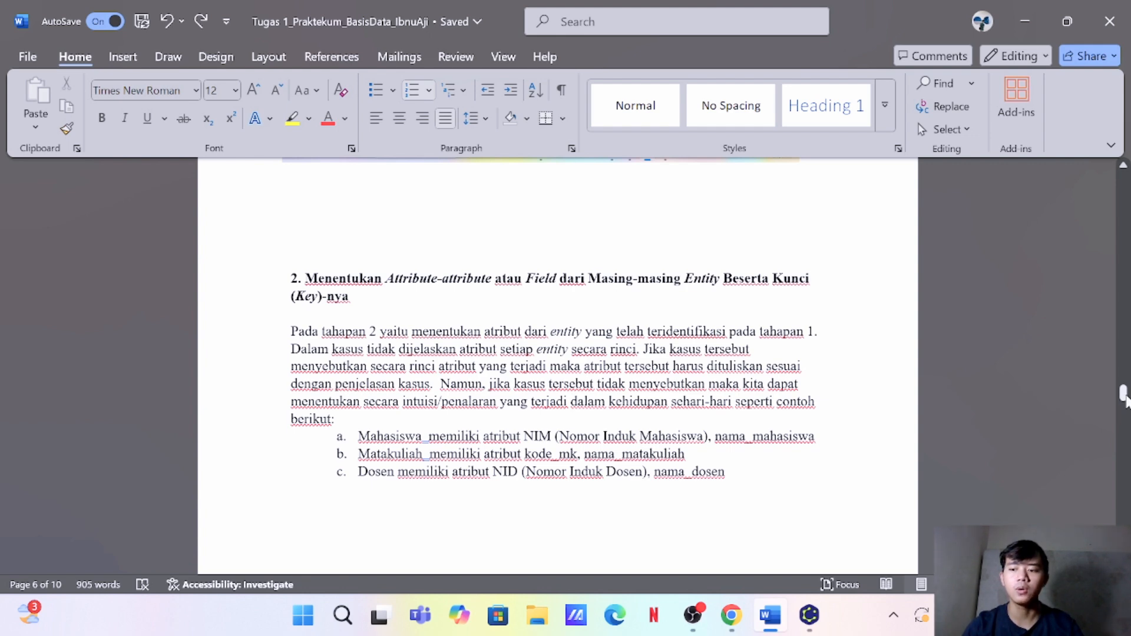
drag(1123, 396, 1123, 358)
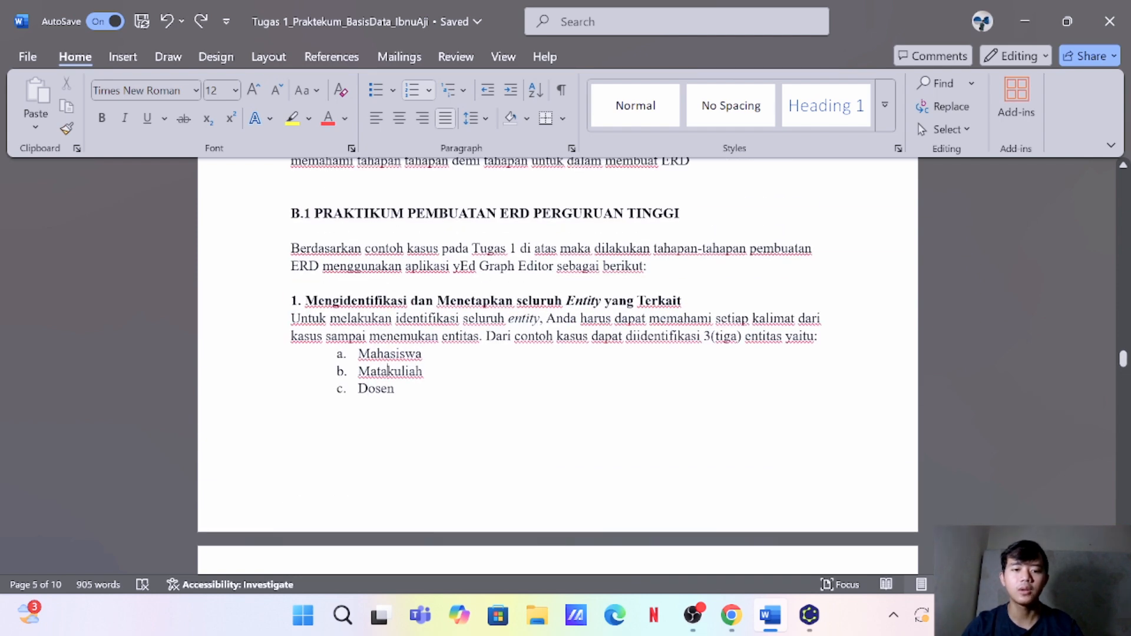
Examine the attribute list in section 2 of the Word report, comparing it with the Mahasiswa entity in yEd
drag(1123, 358, 1124, 398)
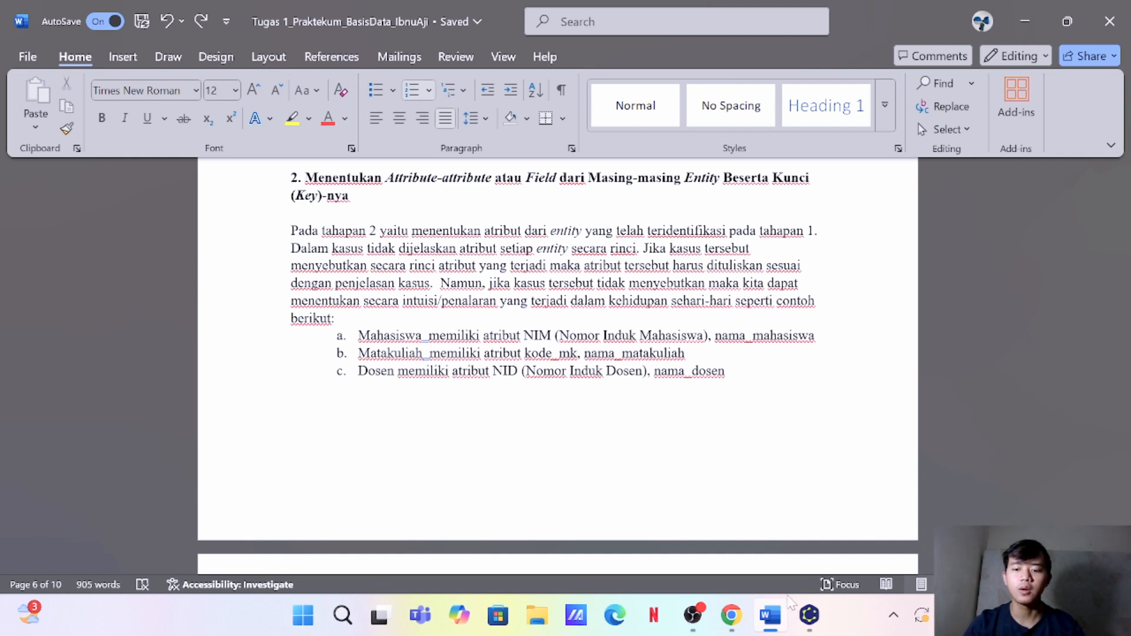
click(811, 615)
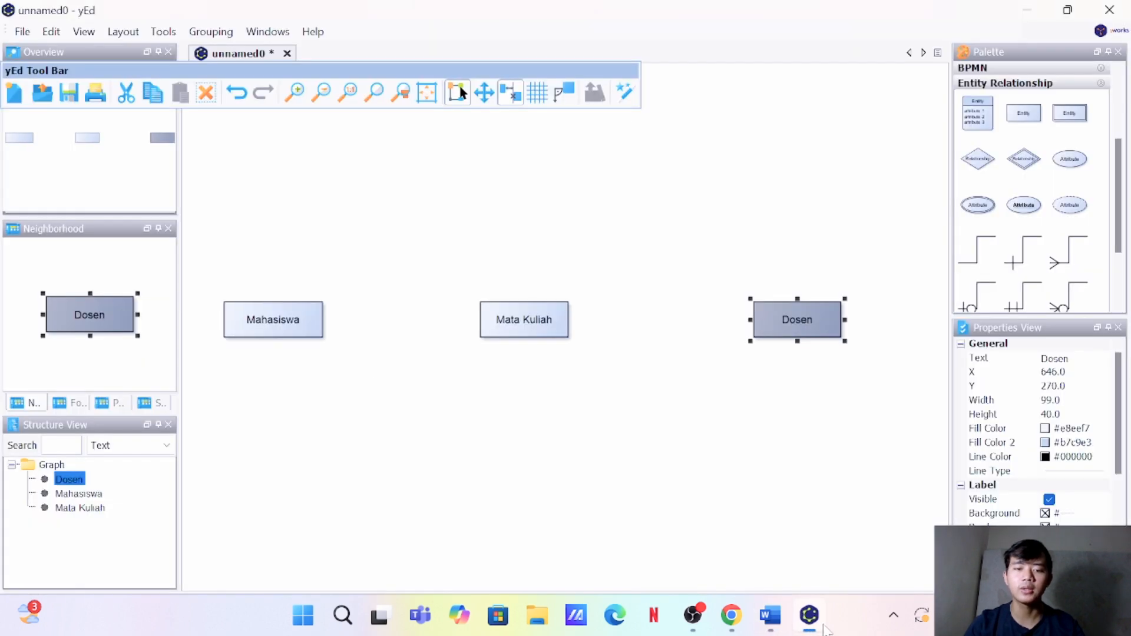
click(202, 446)
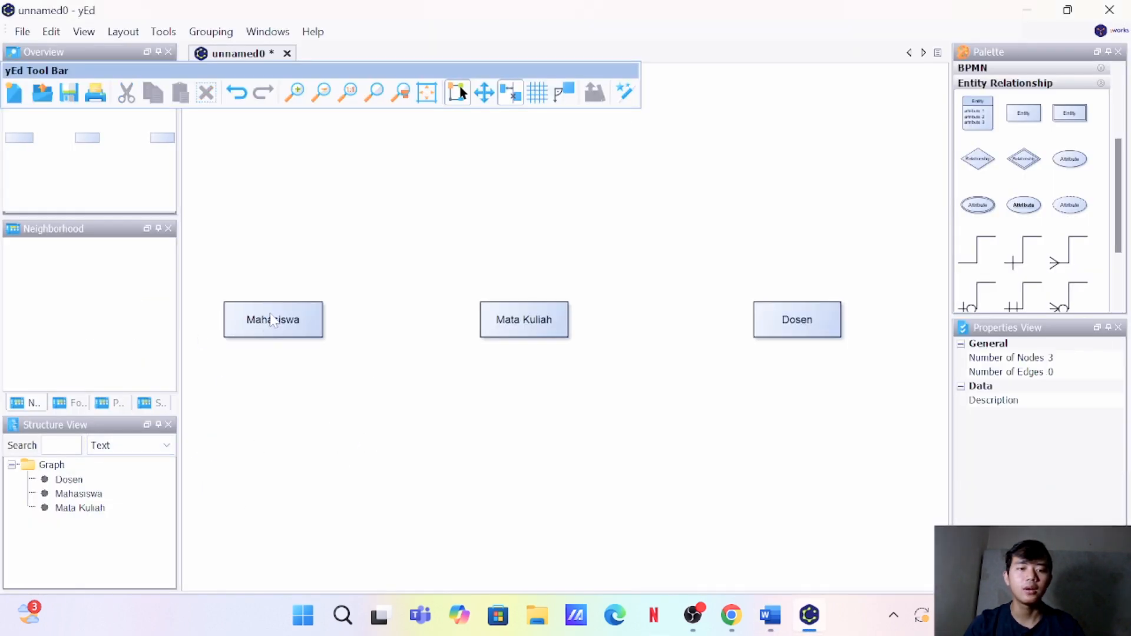
click(262, 330)
click(769, 615)
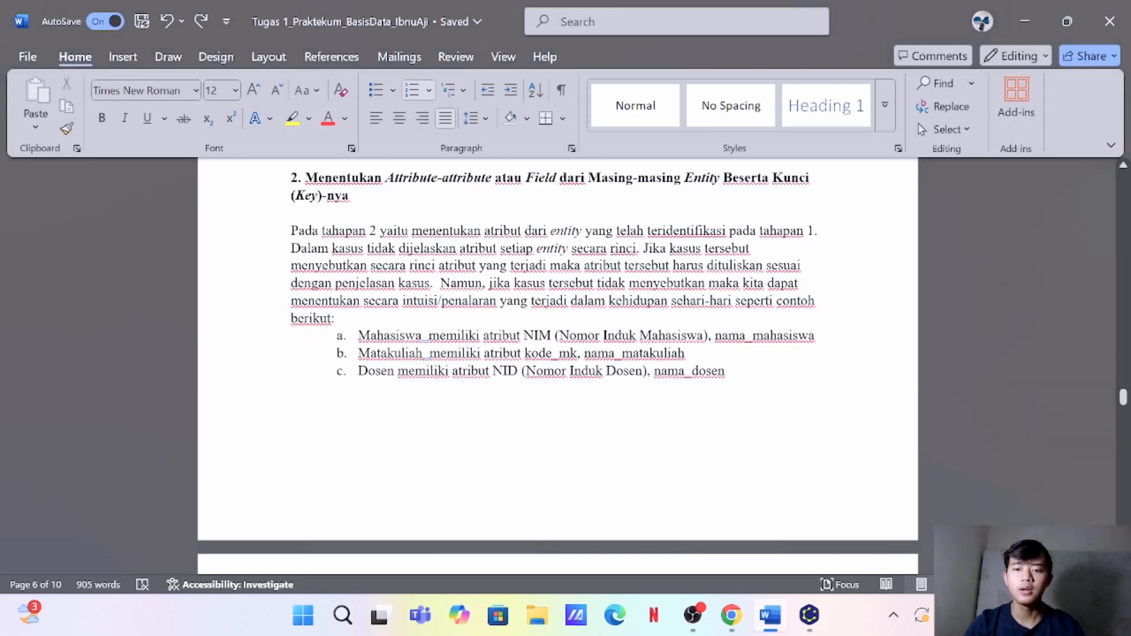
click(809, 616)
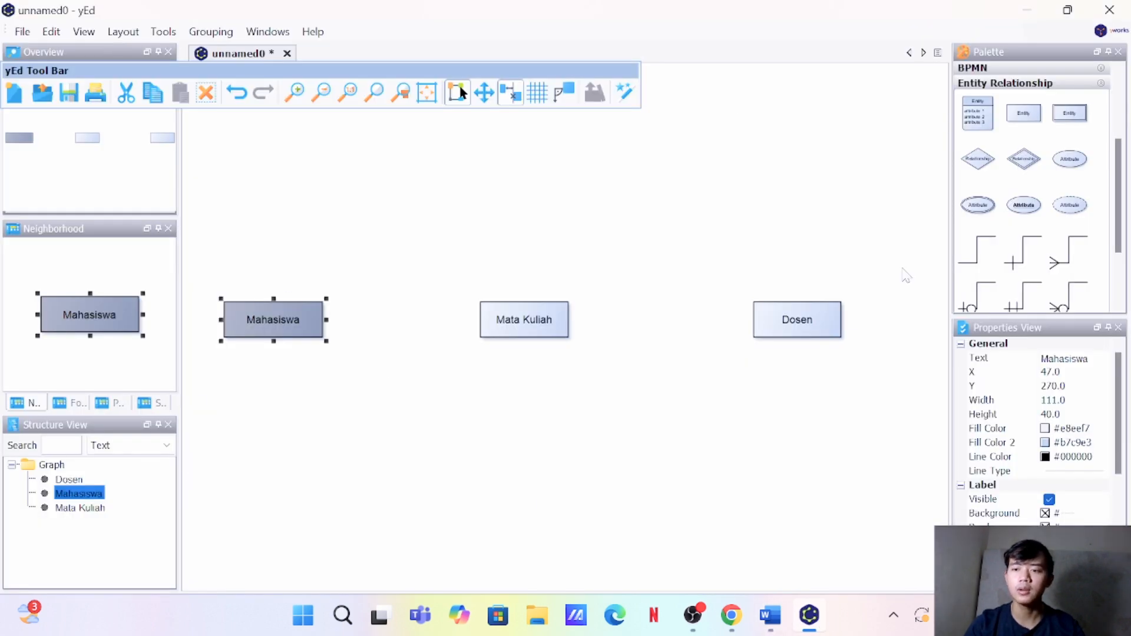
Place an attribute ellipse above the Mahasiswa entity, label it NIM and move it slightly higher to about Y 96
drag(1067, 207, 282, 206)
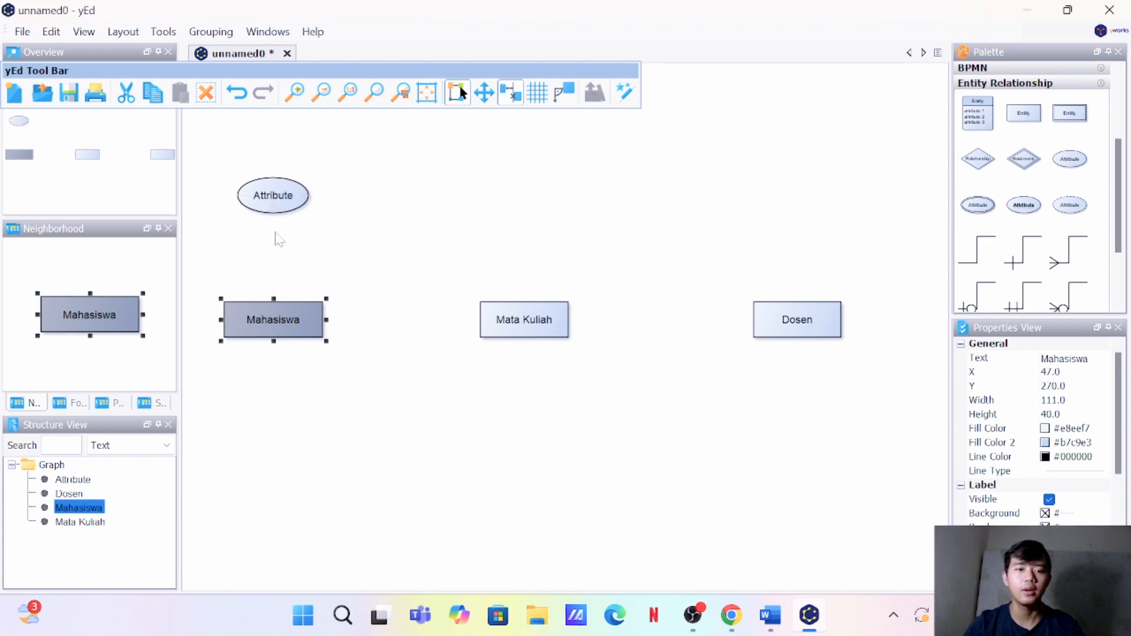
right_click(280, 198)
click(301, 204)
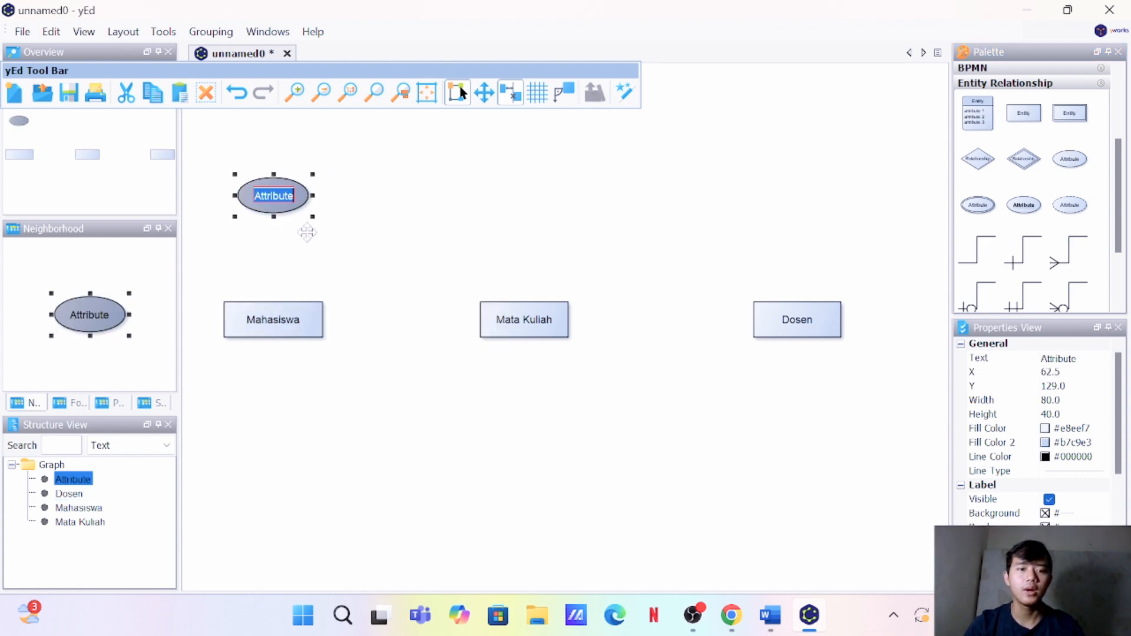
key(BackSpace)
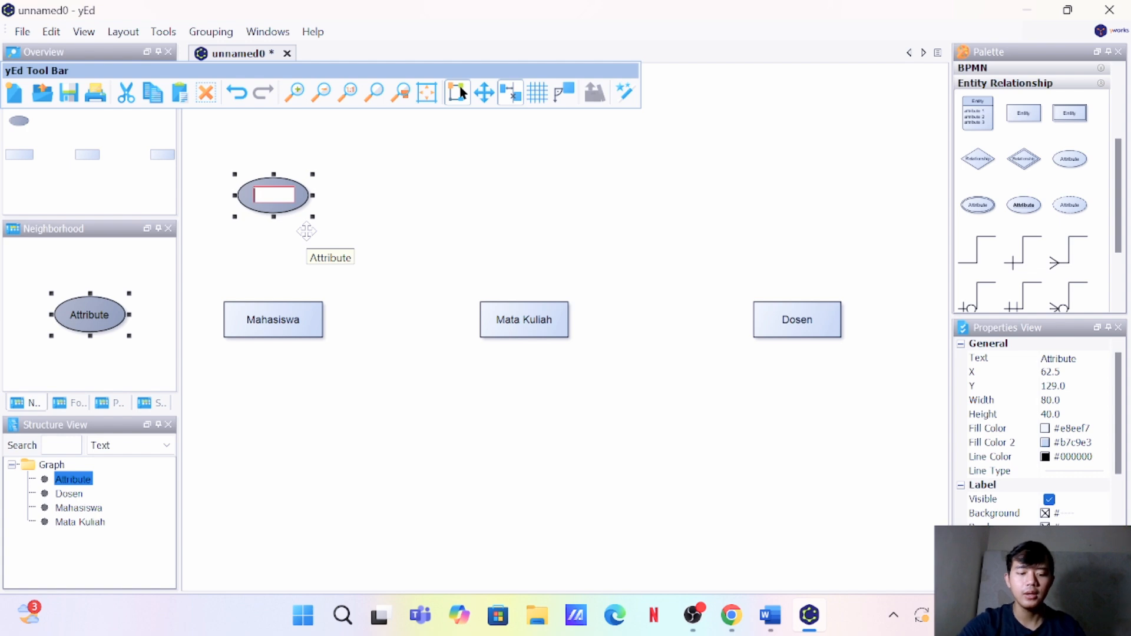
text(NIM)
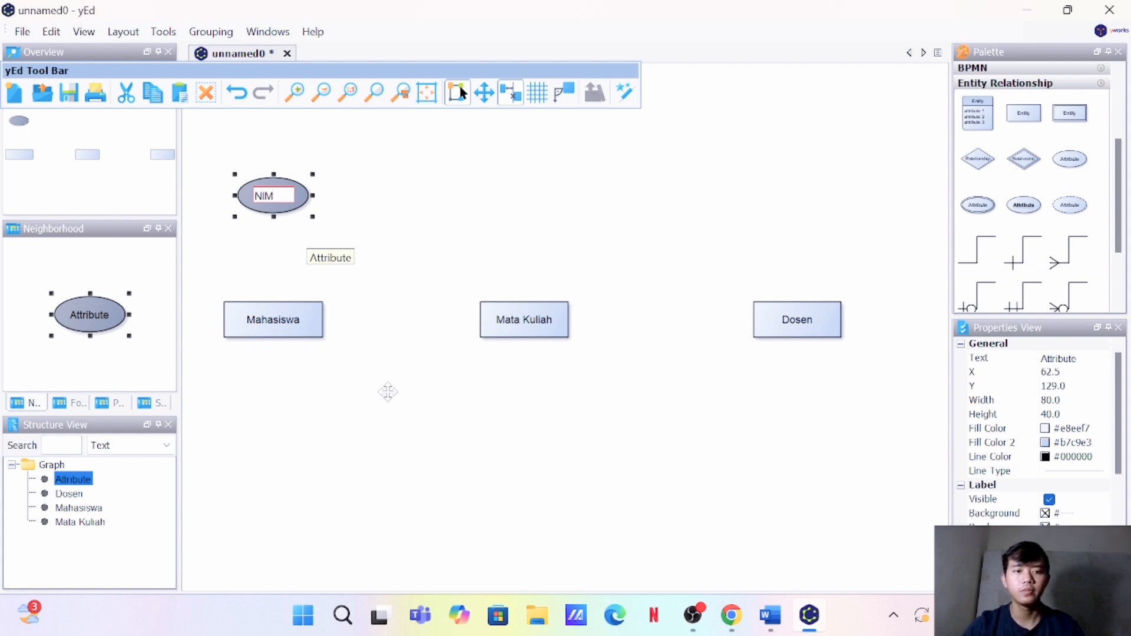
key(Return)
drag(277, 195, 275, 166)
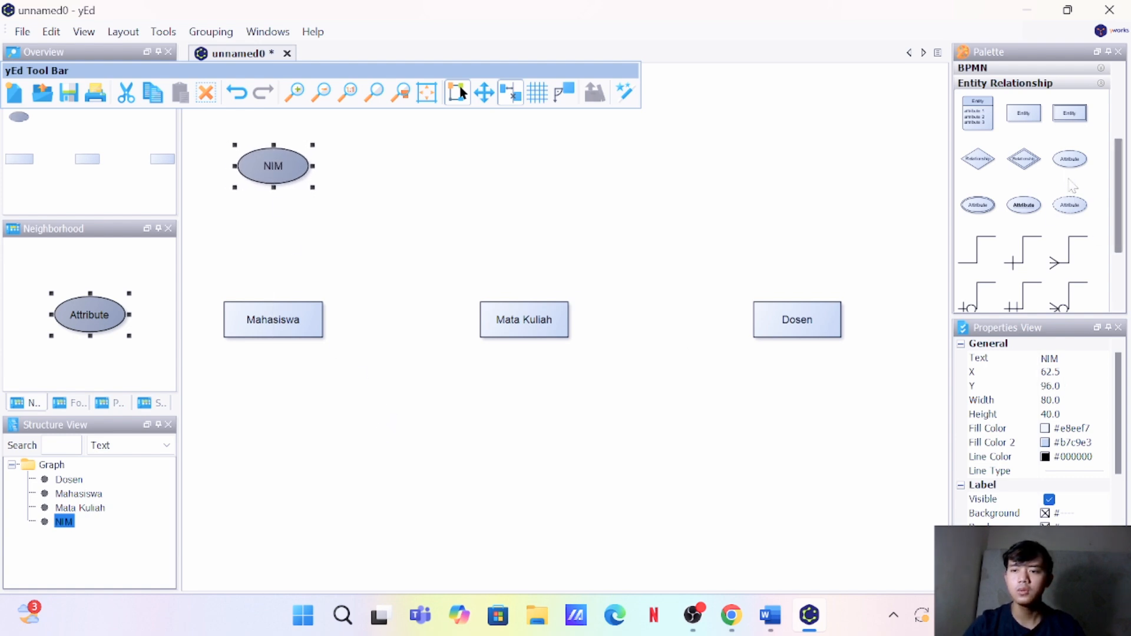
Place a second attribute ellipse below the Mahasiswa entity and label it Nama Mahasiswa
drag(1069, 166, 274, 471)
right_click(278, 474)
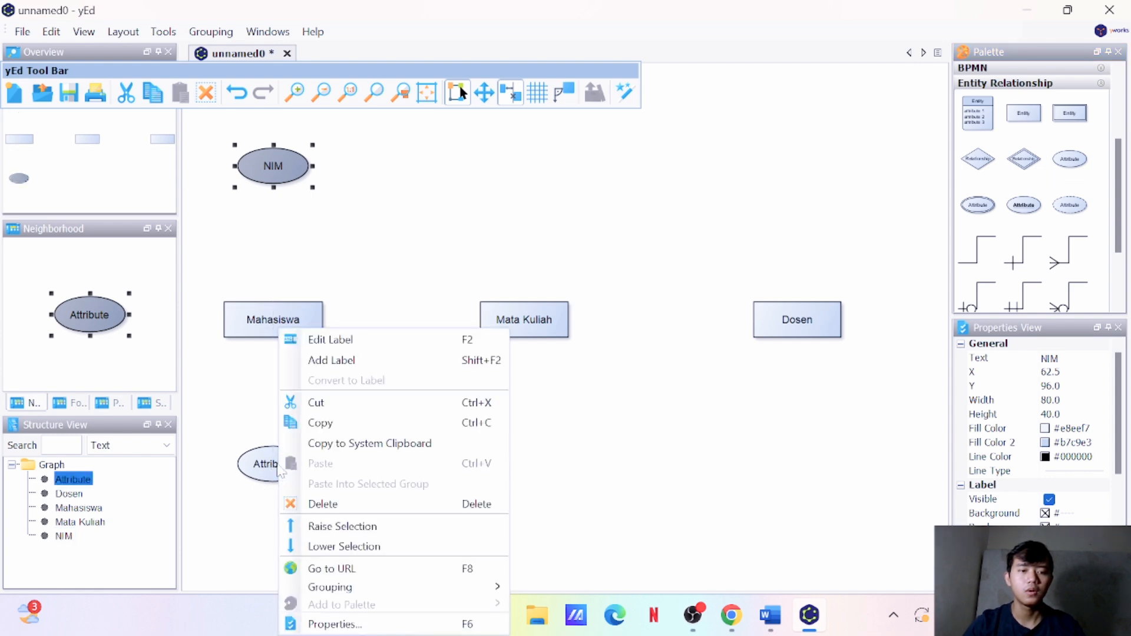
click(380, 343)
key(BackSpace)
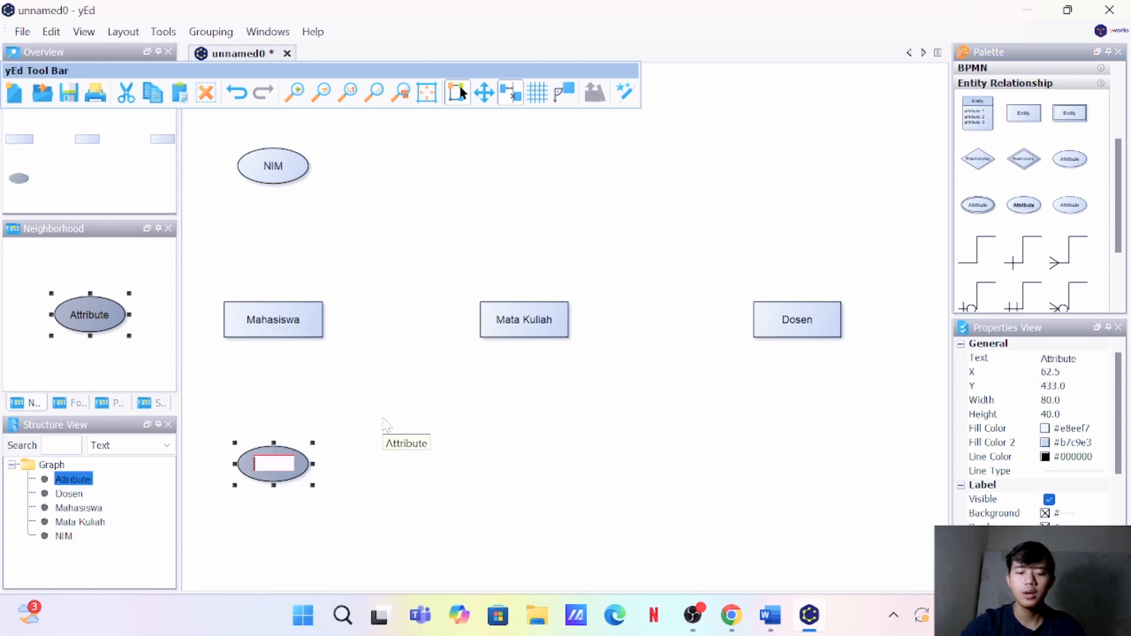
text(Nama Ma)
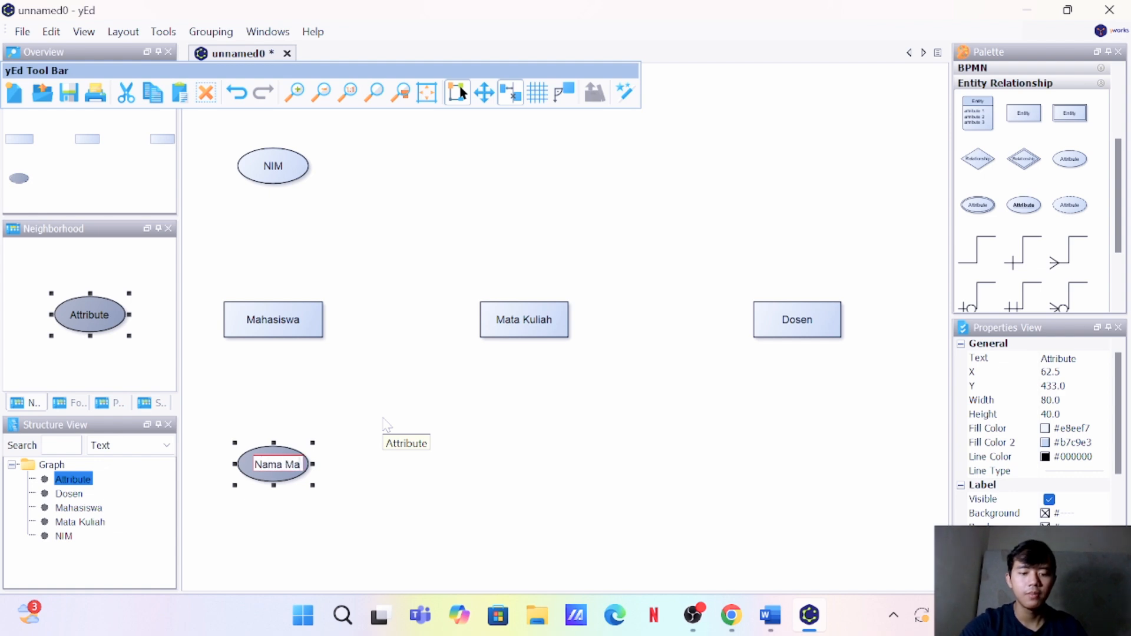
text(hasiswa)
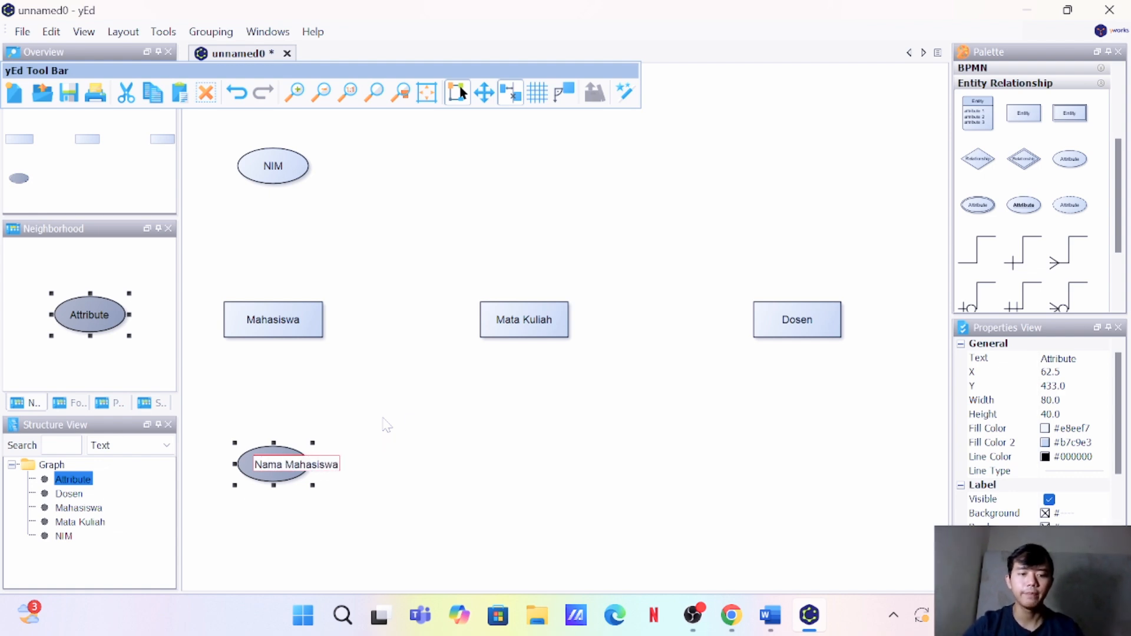
key(Return)
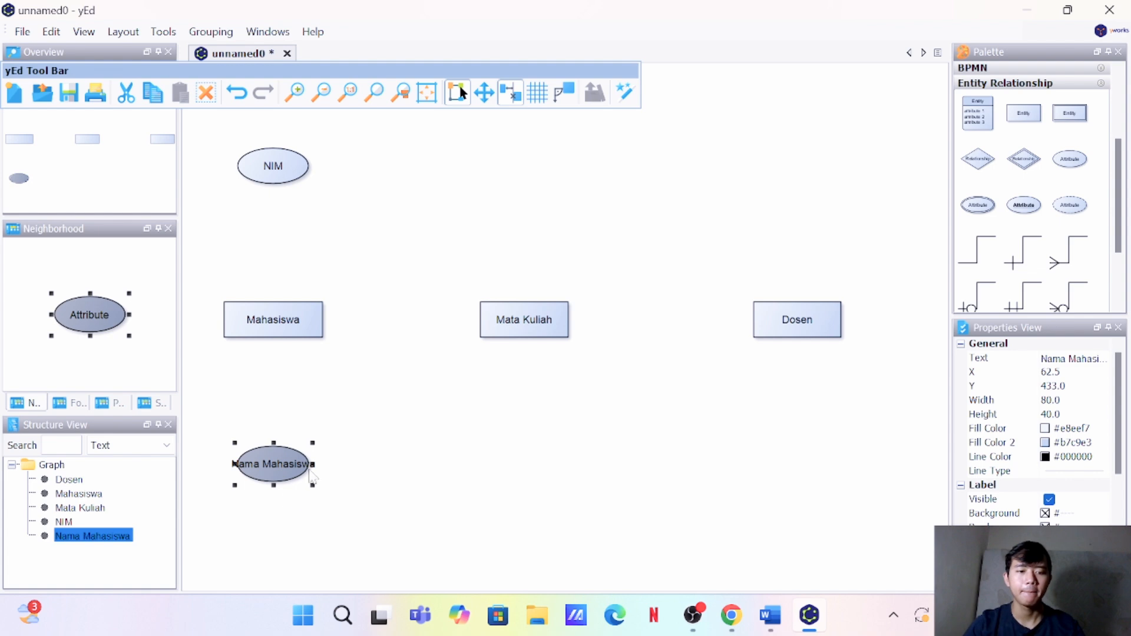
Enlarge the Nama Mahasiswa ellipse to the width of the Mahasiswa entity and about 53 high, centred beneath that entity
drag(313, 464, 279, 501)
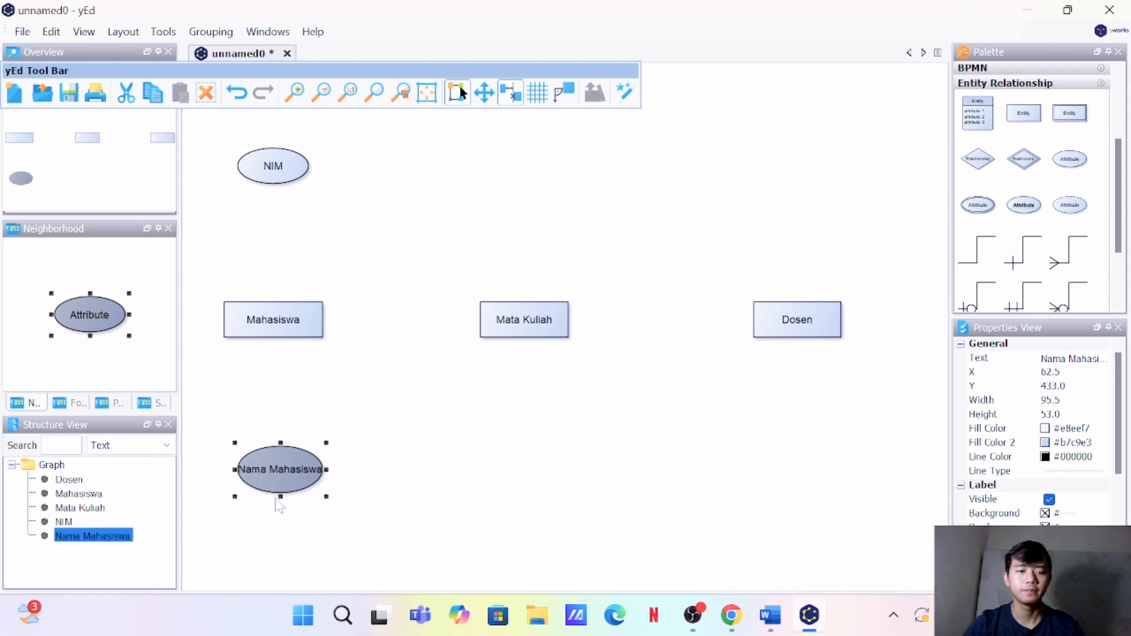
click(366, 508)
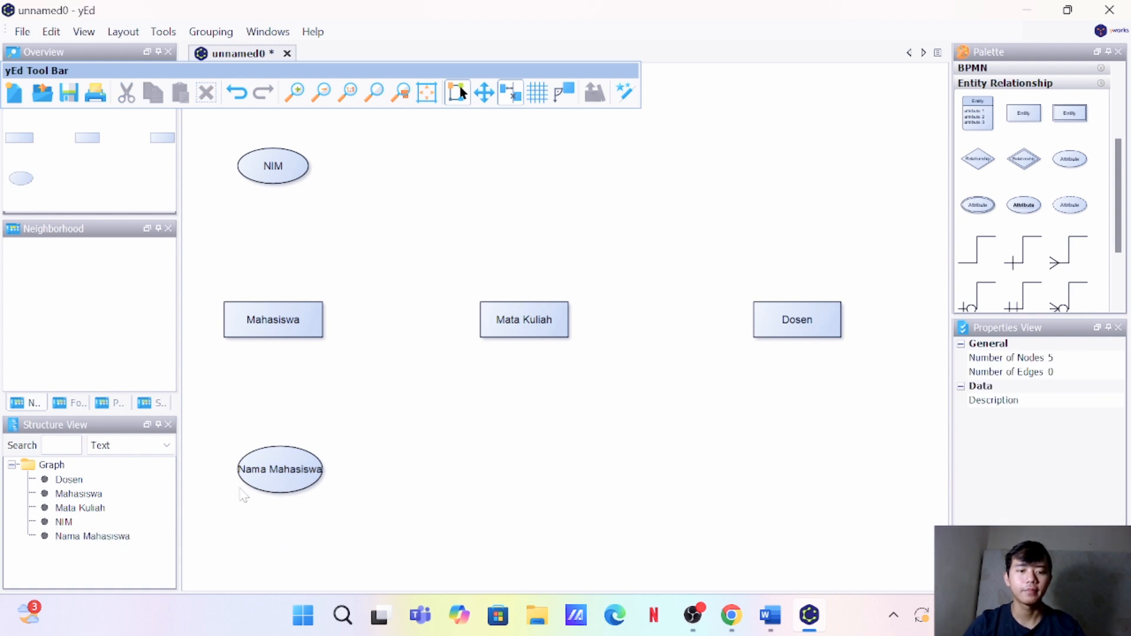
click(255, 480)
drag(321, 469, 278, 478)
click(377, 502)
click(420, 512)
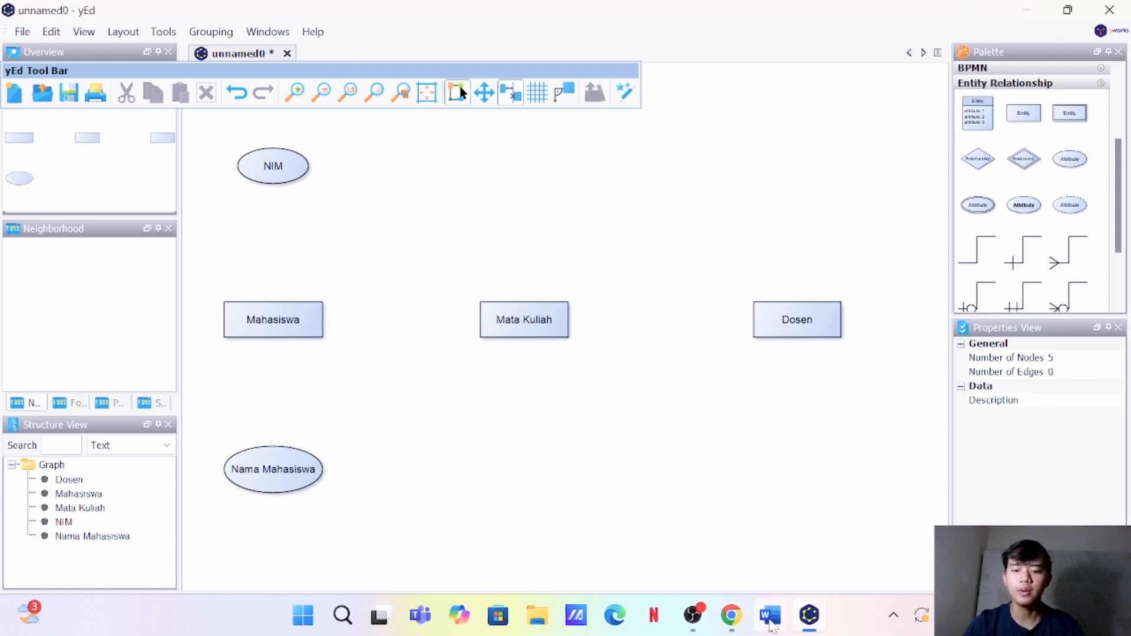
Check the Matakuliah attributes in the Word report, return to yEd and place an attribute labelled Kode MK above Mata Kuliah
click(769, 616)
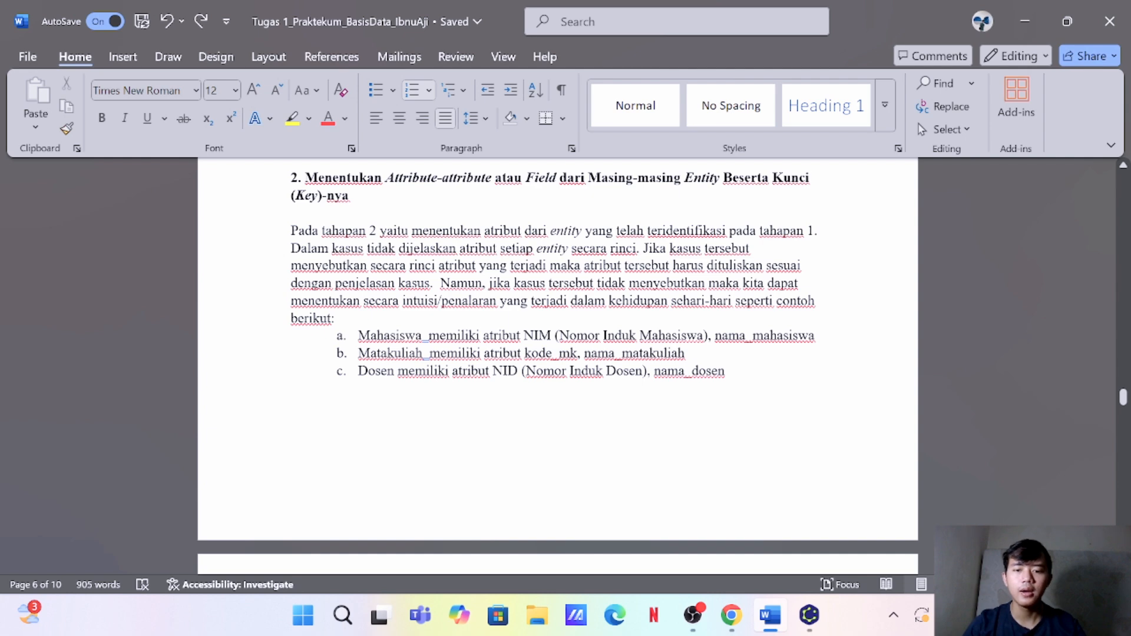
click(585, 353)
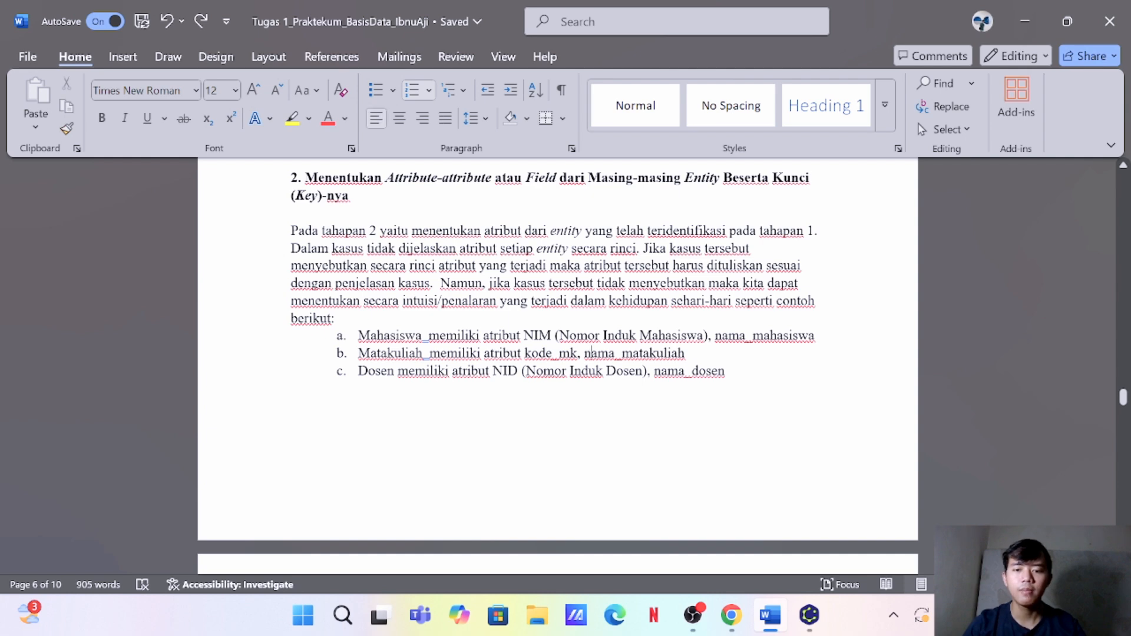
click(812, 616)
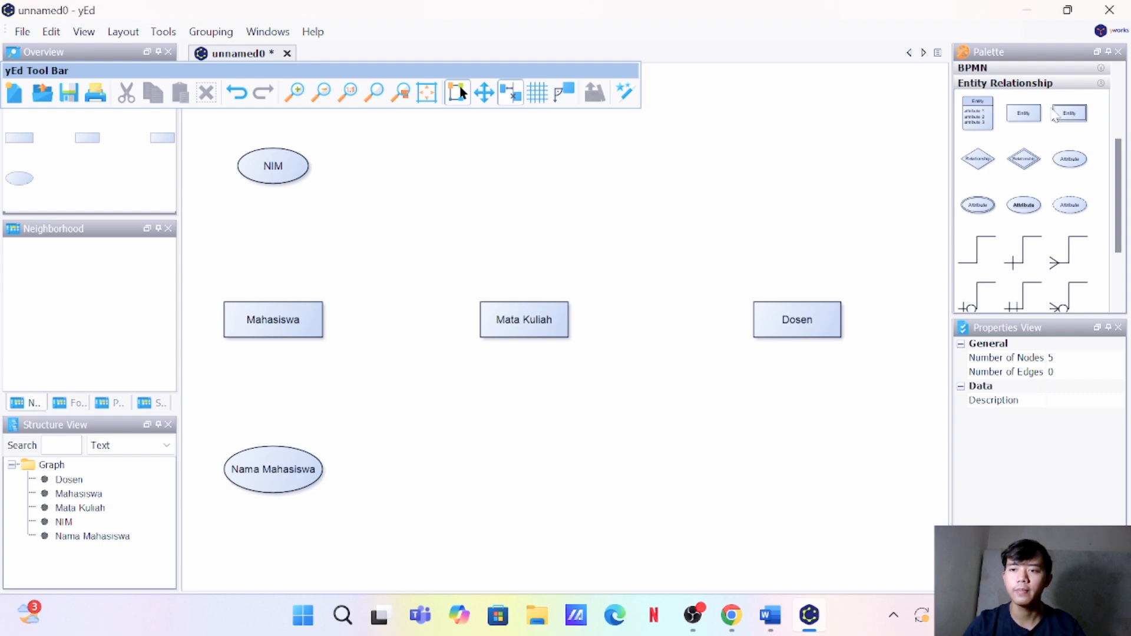
drag(1077, 175, 521, 175)
right_click(523, 168)
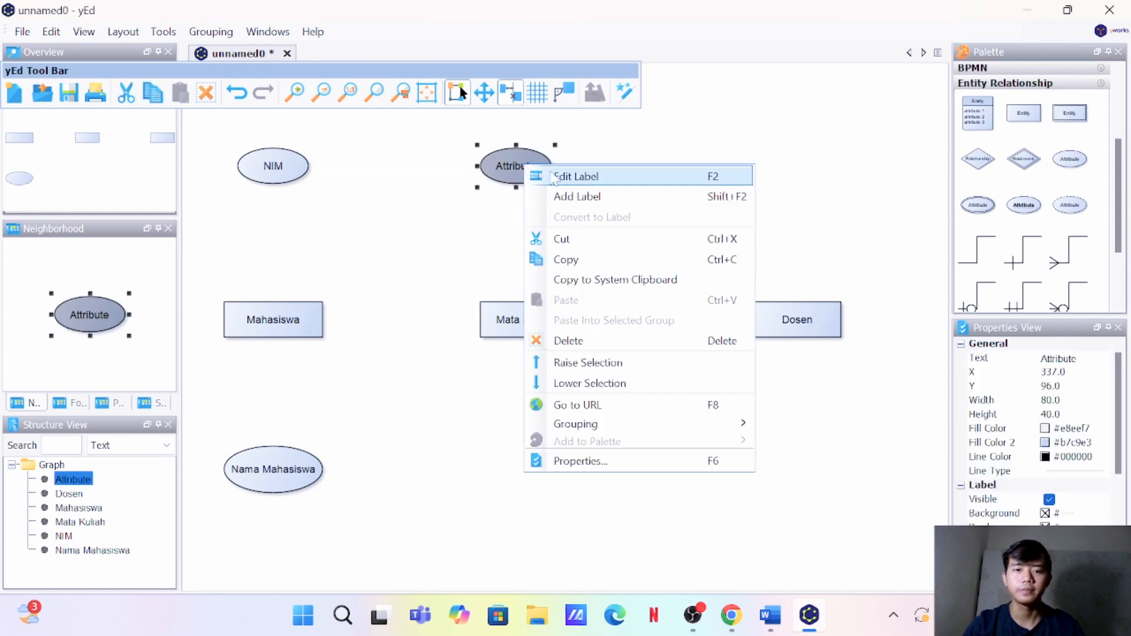
click(591, 175)
text(Kode)
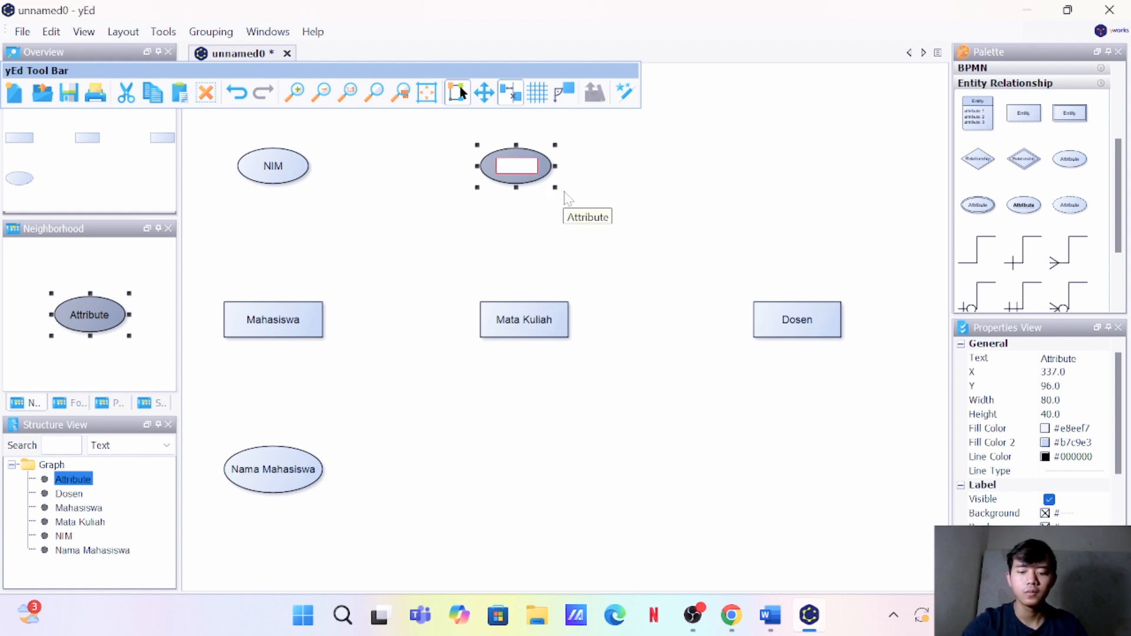
text( M)
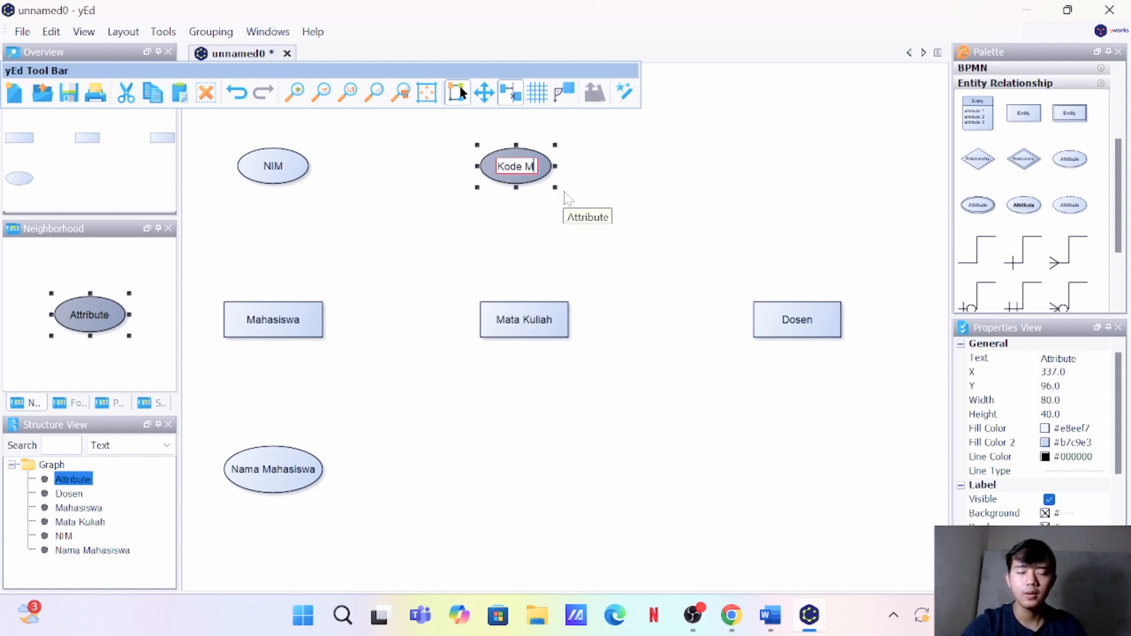
text(kK)
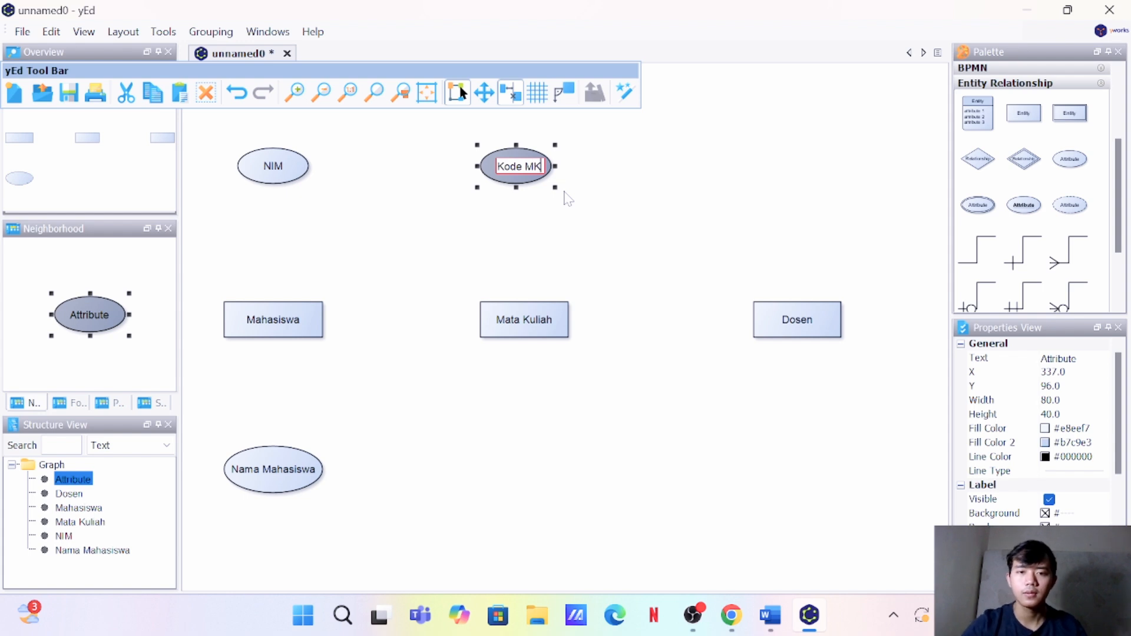
key(Return)
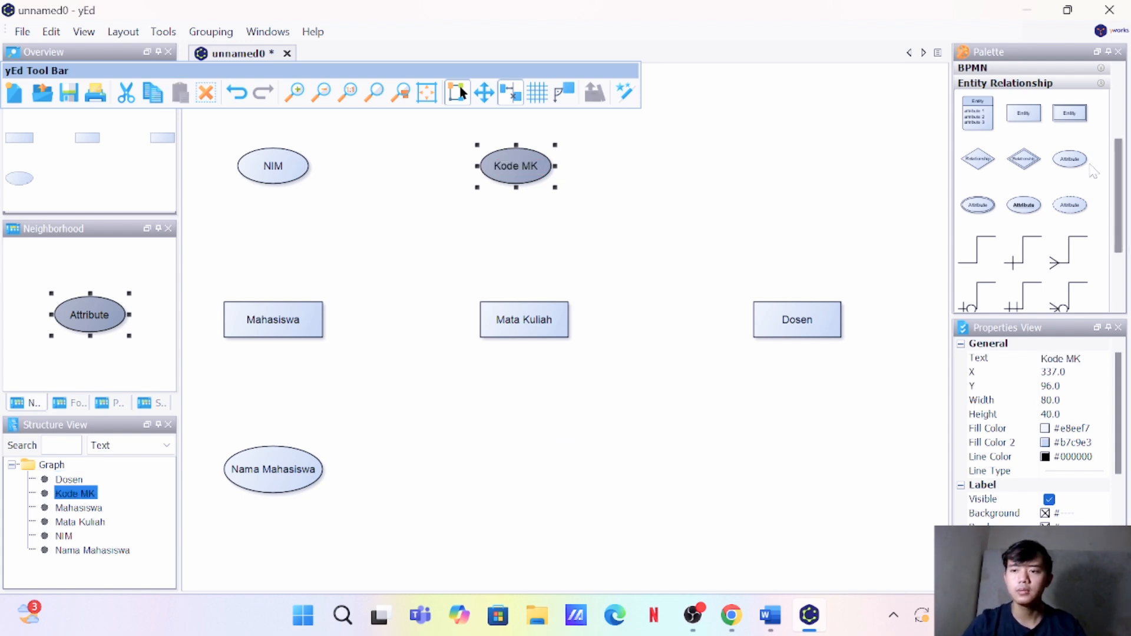
Place an attribute ellipse centred below the Mata Kuliah entity and label it Nama MK
drag(1078, 162, 540, 476)
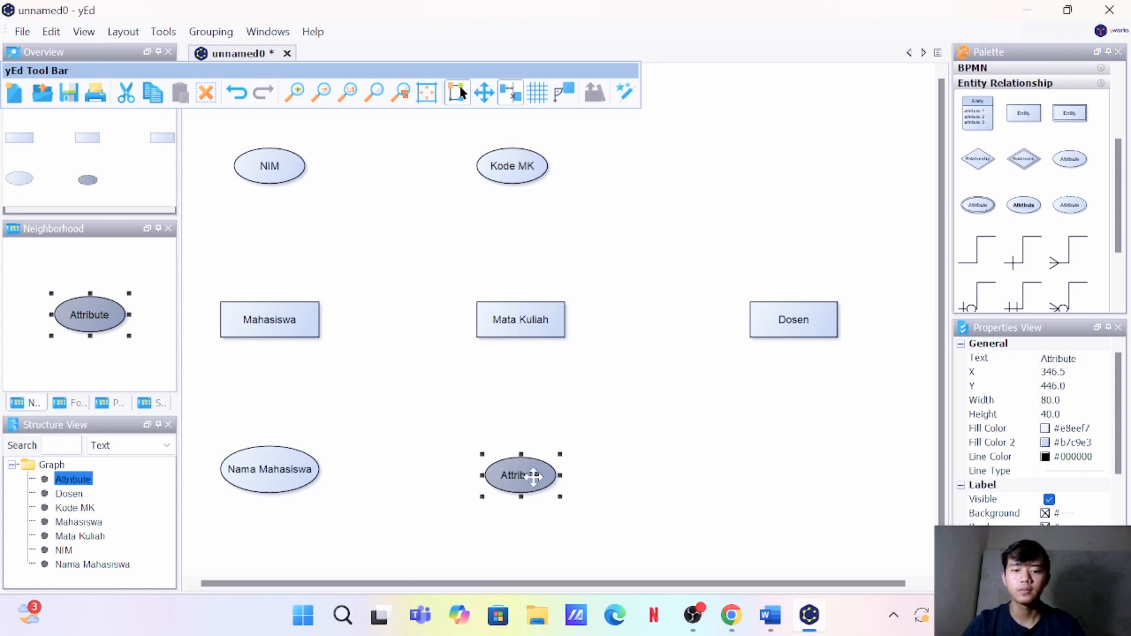
right_click(523, 476)
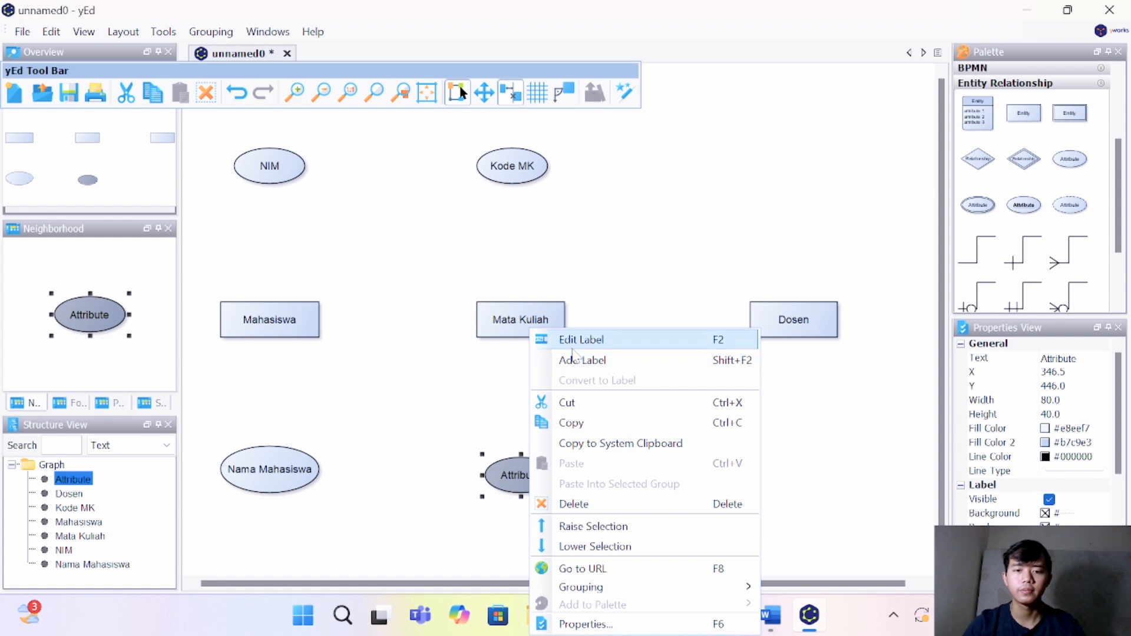
click(571, 339)
key(BackSpace)
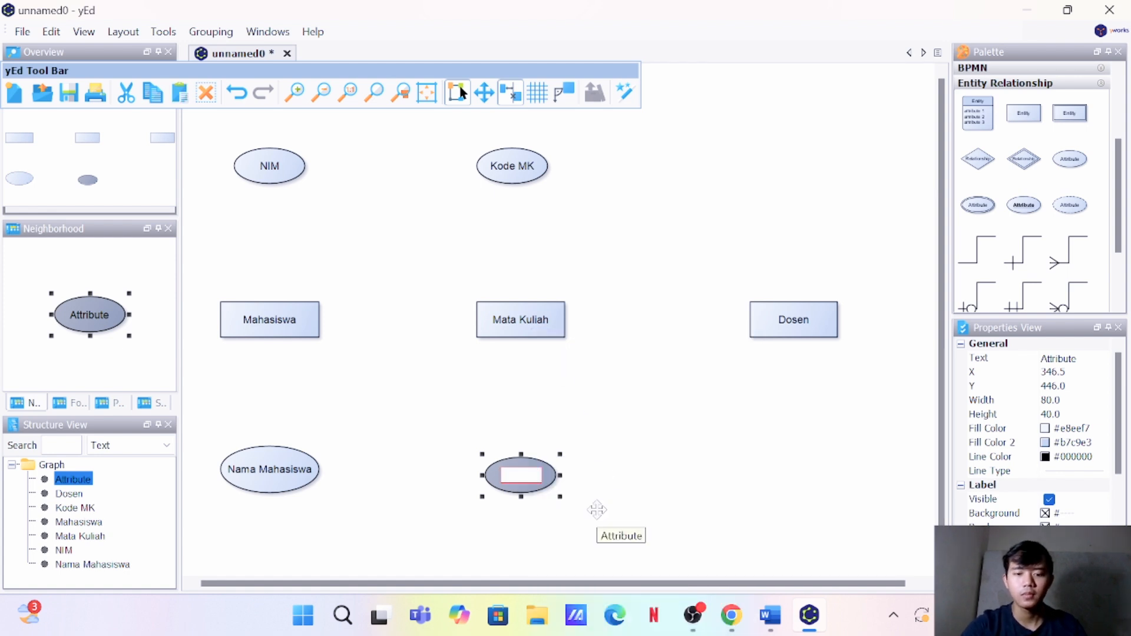
text(N)
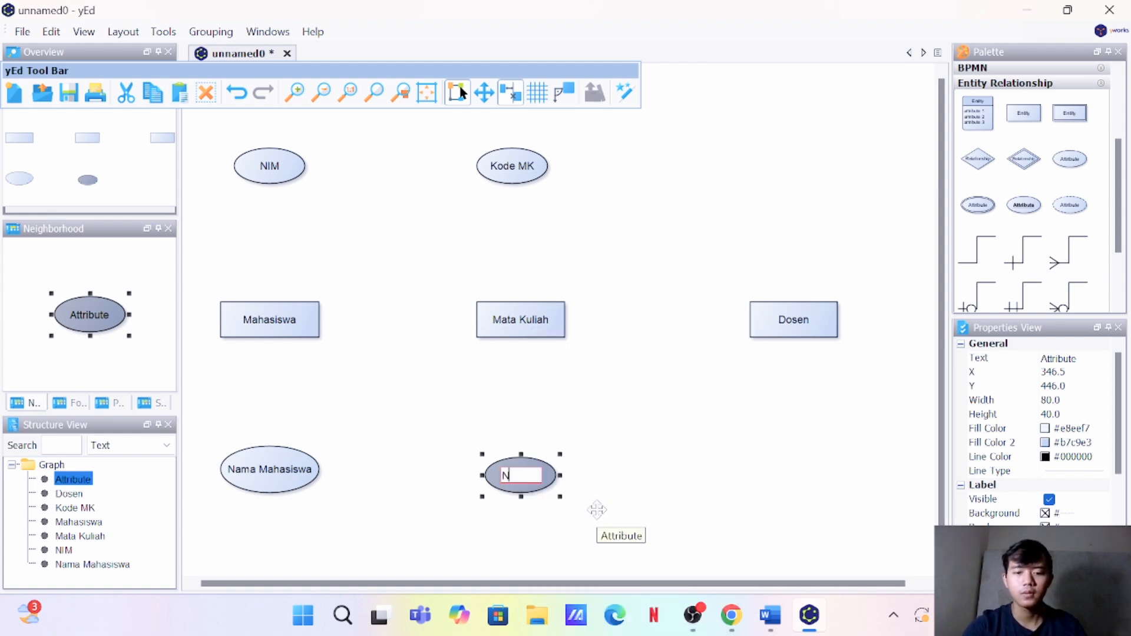
text(ama)
text( Mata)
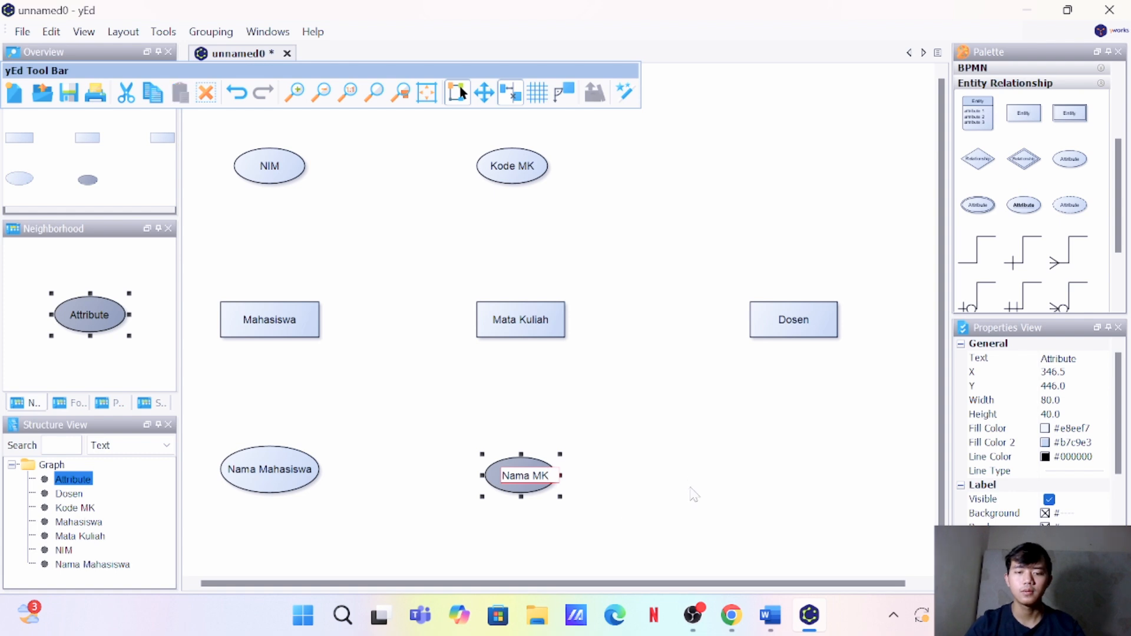
key(Return)
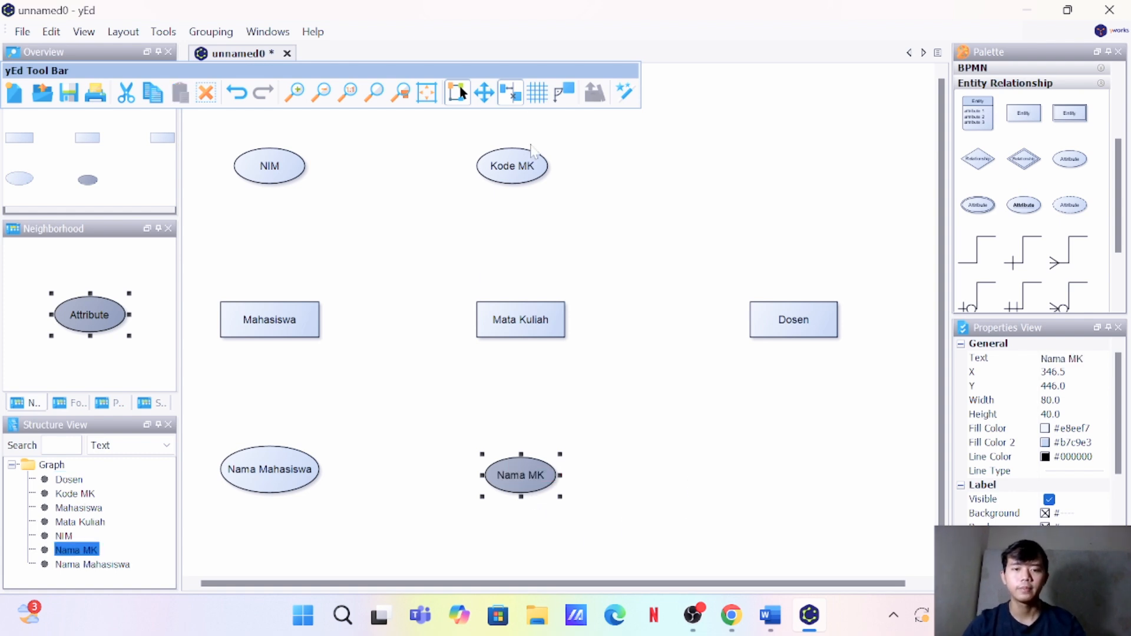
Align the Kode MK and Nama MK attributes with the centre of the Mata Kuliah entity
click(513, 166)
drag(514, 166, 522, 167)
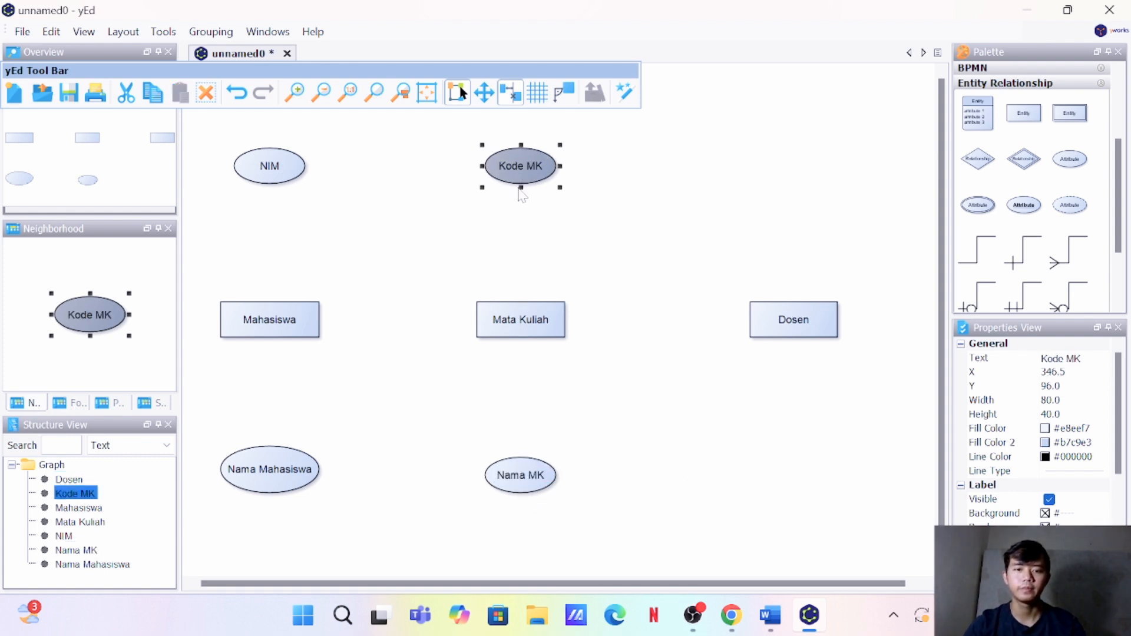
click(522, 481)
drag(519, 476, 521, 476)
click(620, 491)
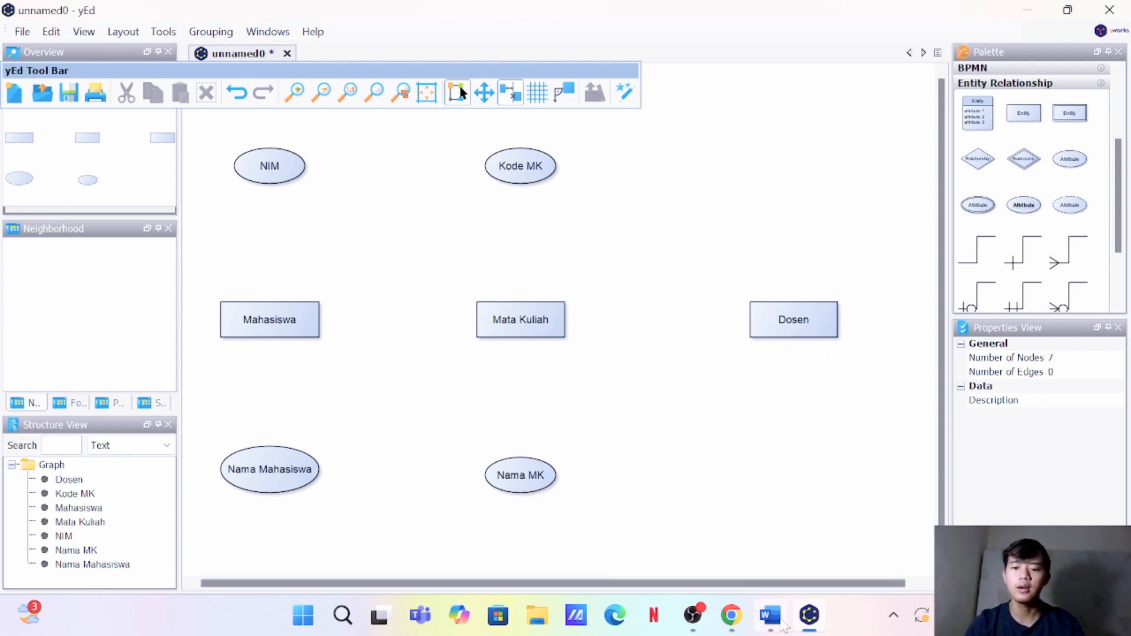
Check the Dosen attributes in the Word report, return to yEd and place an attribute labelled NID above the Dosen entity
click(770, 616)
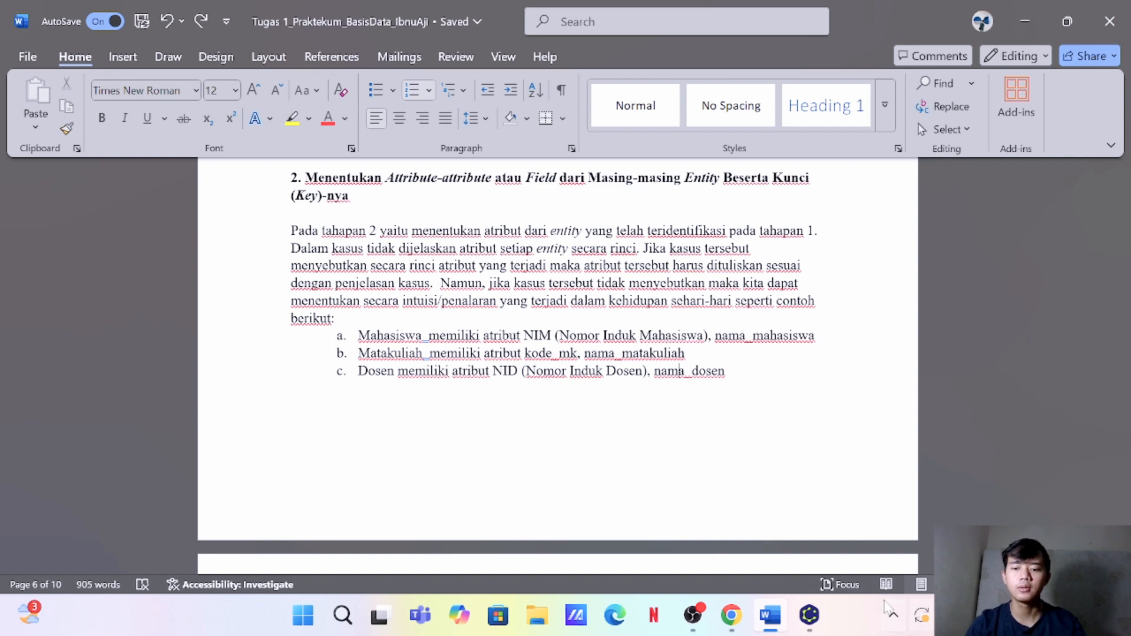
click(810, 615)
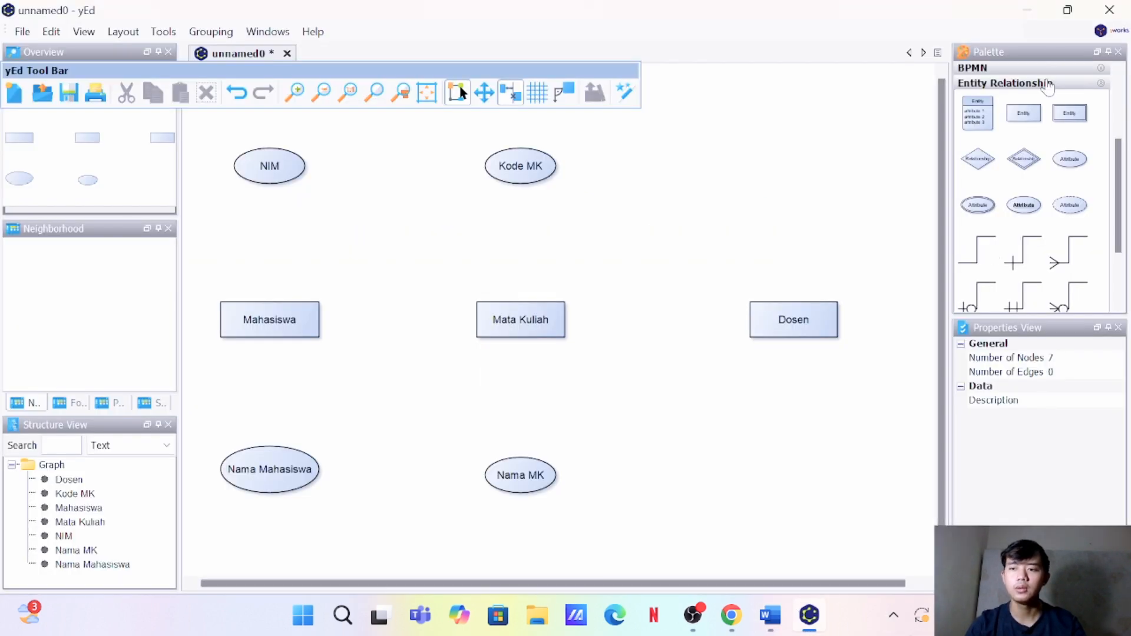
drag(1069, 159, 810, 166)
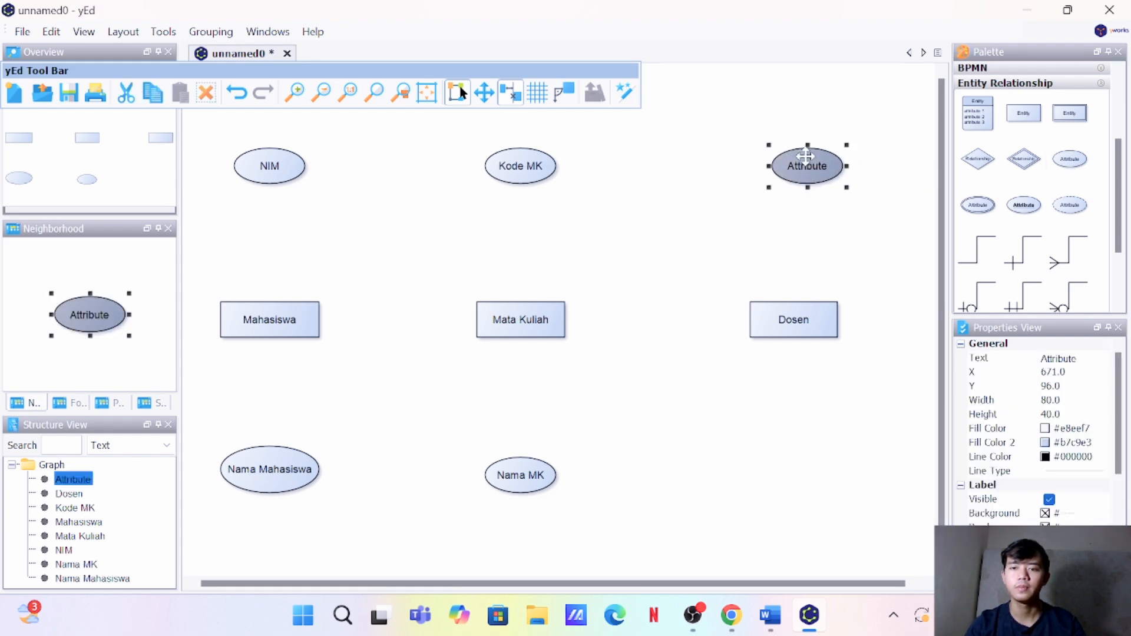
right_click(807, 159)
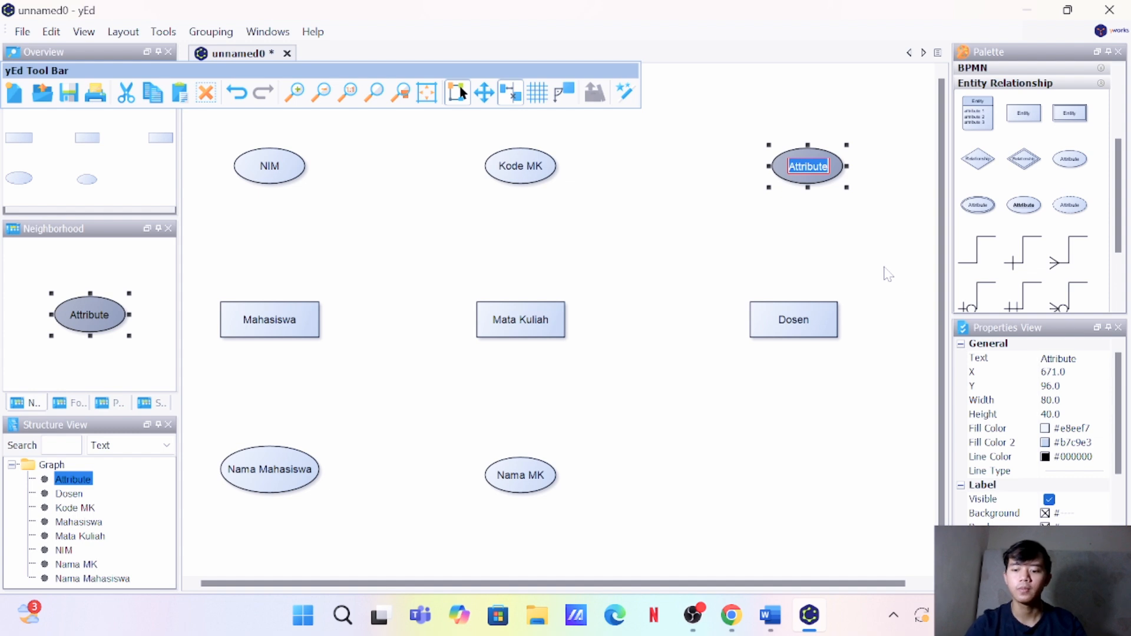
key(BackSpace)
text(NID)
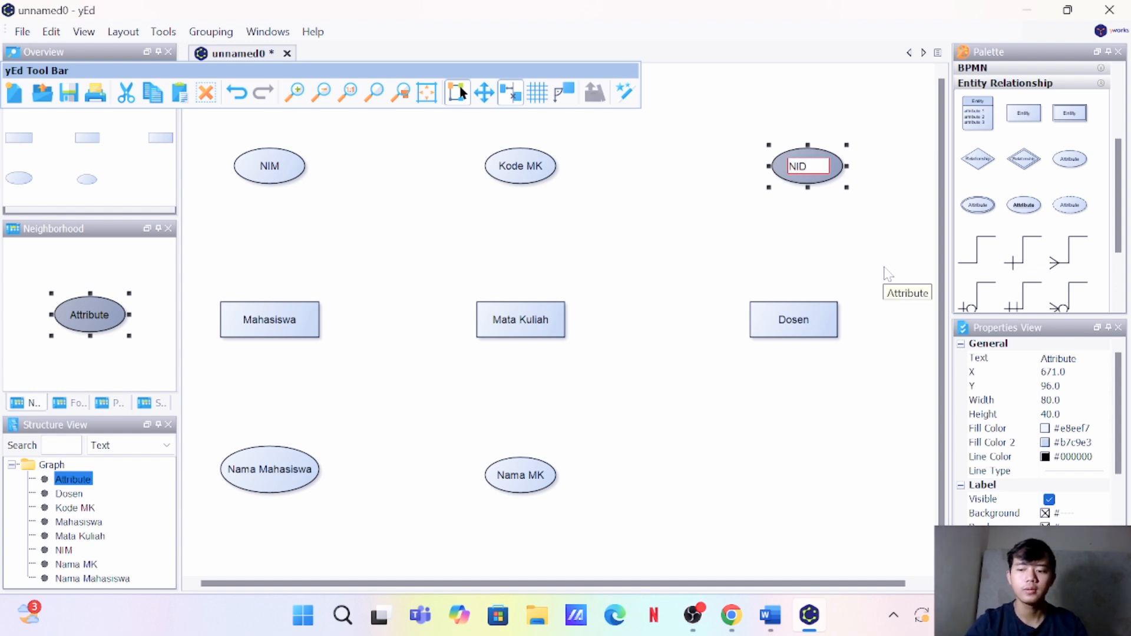
key(Return)
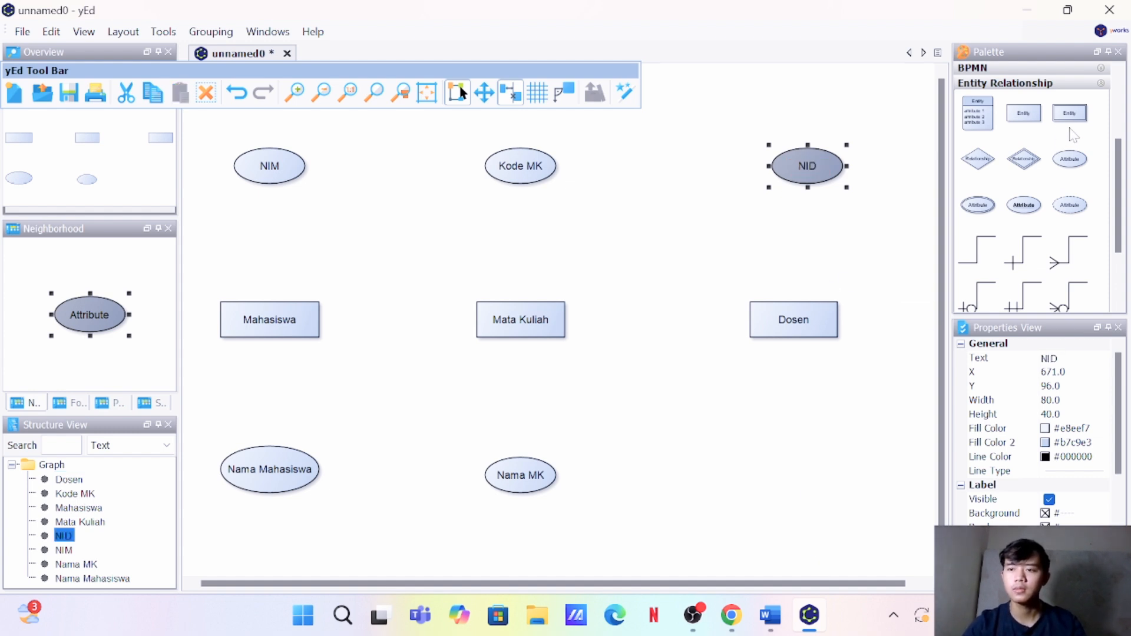
Place an attribute ellipse below the Dosen entity, label it Nama Dosen and widen it to 86
drag(1078, 164, 803, 471)
right_click(804, 471)
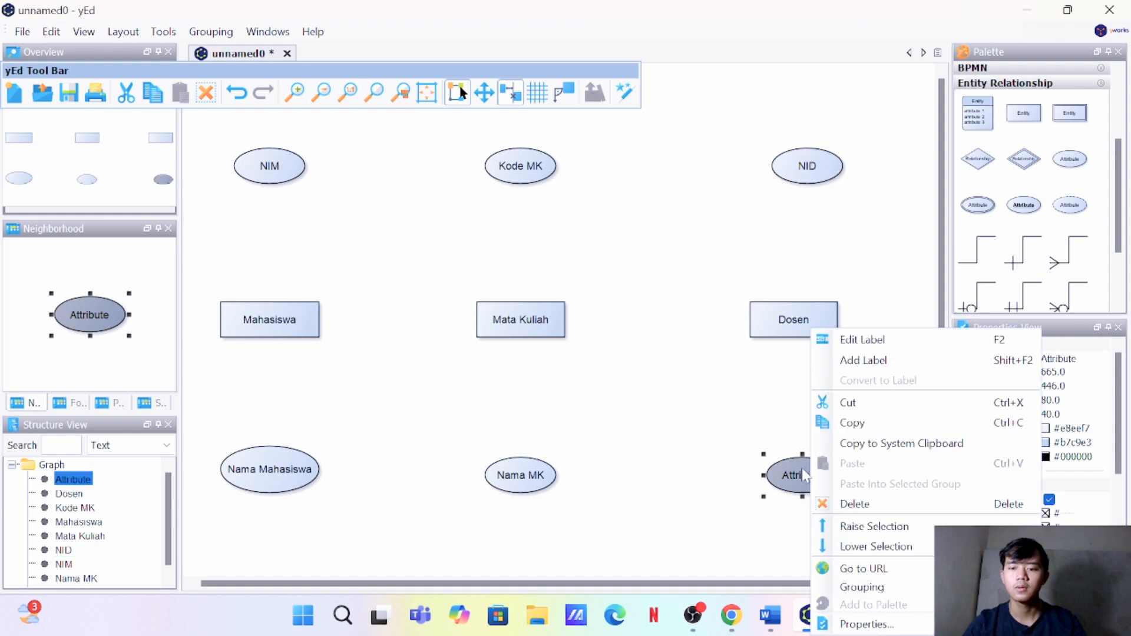
click(854, 341)
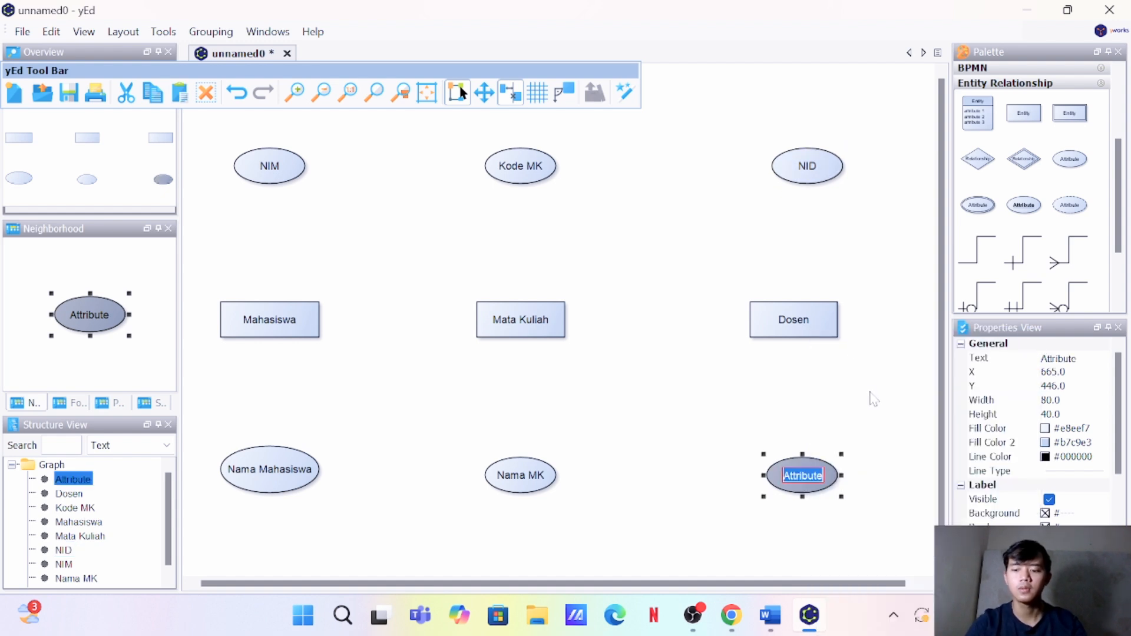
key(BackSpace)
text(Na)
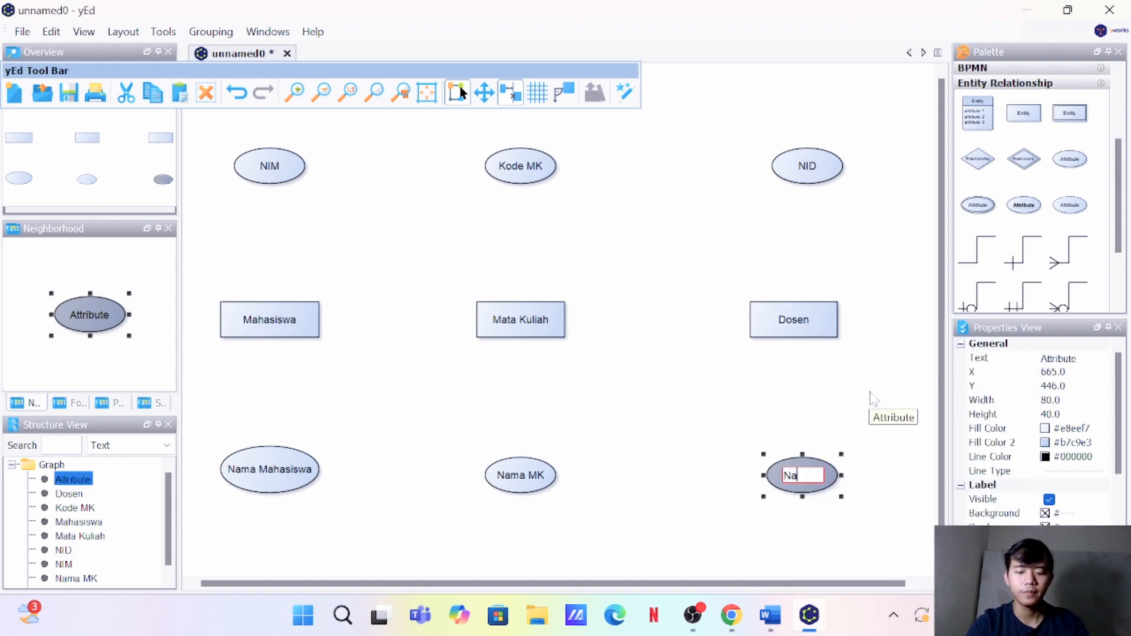
text(ma Dosen)
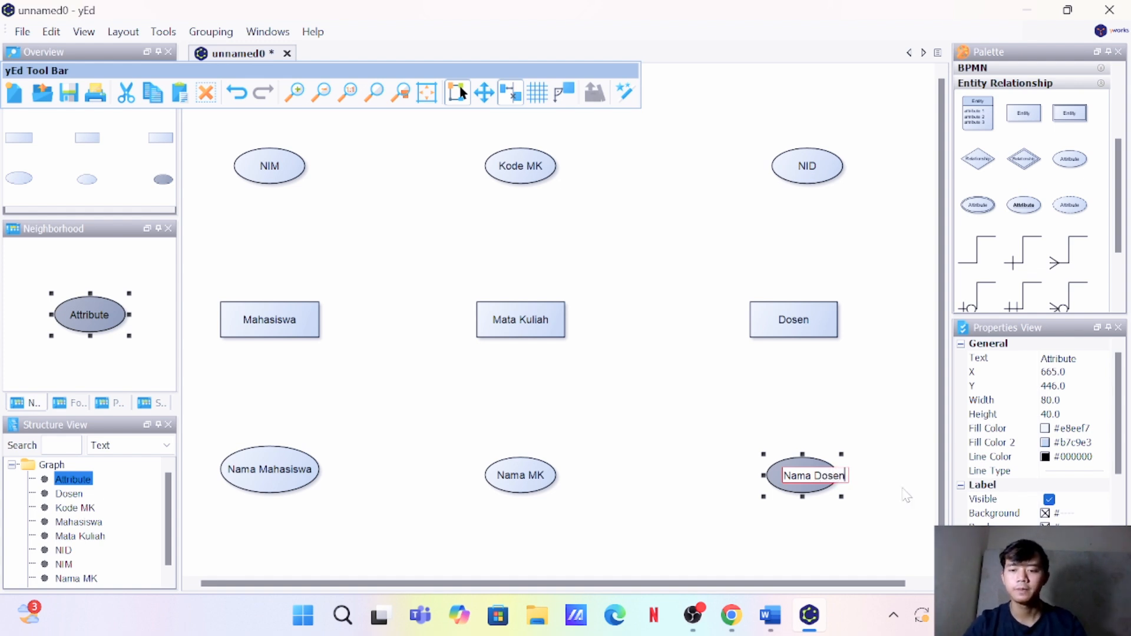
key(Return)
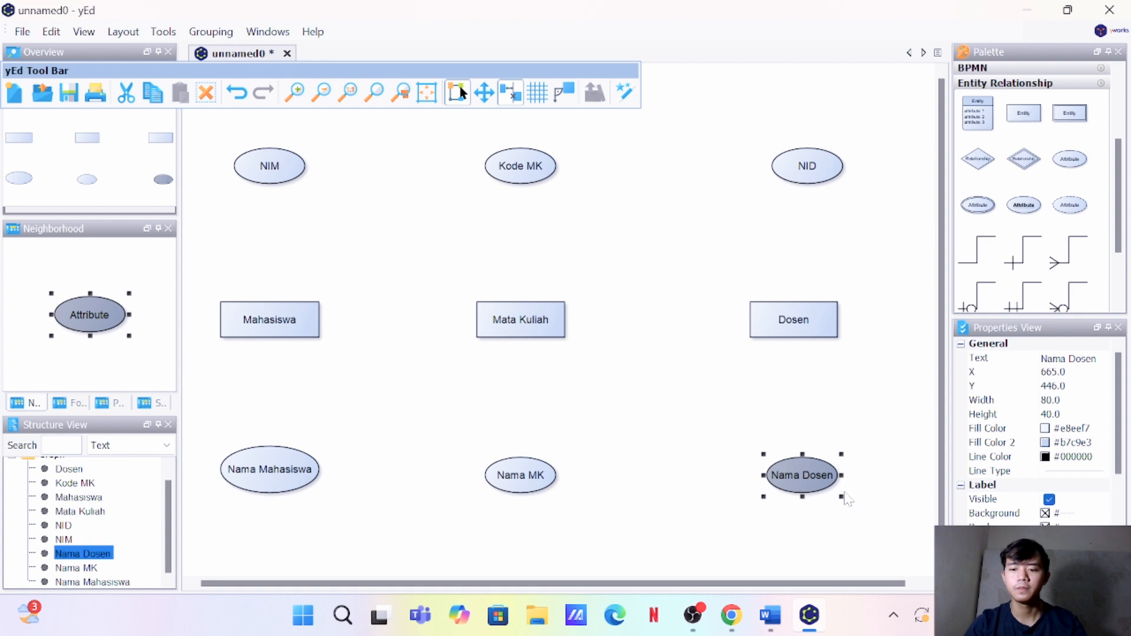
drag(840, 474, 850, 475)
click(881, 460)
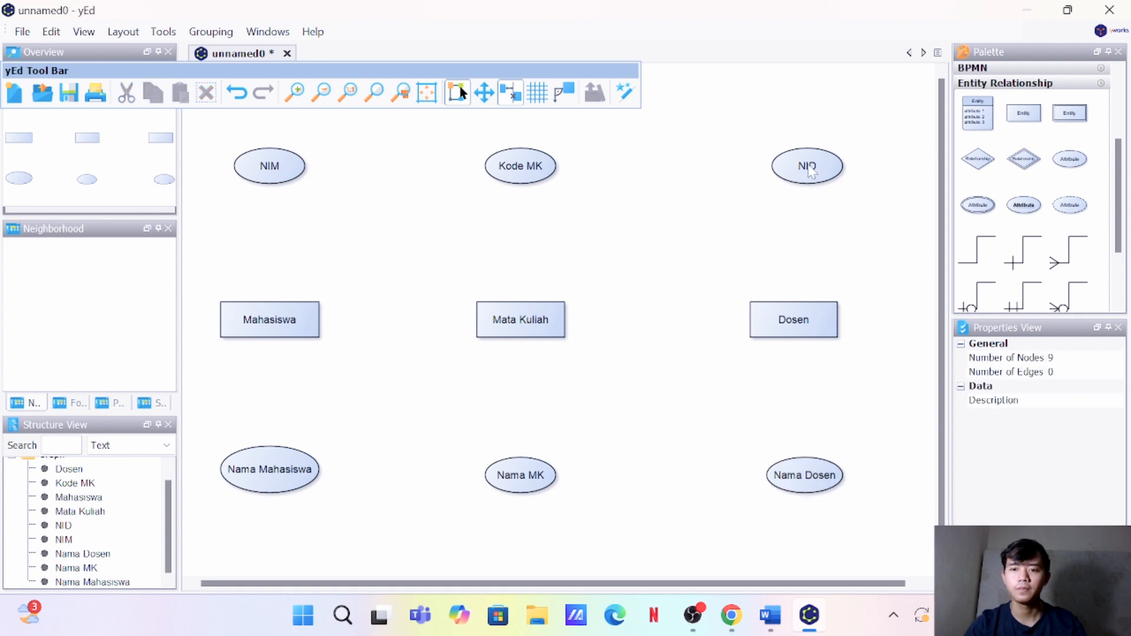
Align the NID attribute with the centre of the Dosen entity
click(807, 165)
drag(808, 165, 794, 167)
click(909, 432)
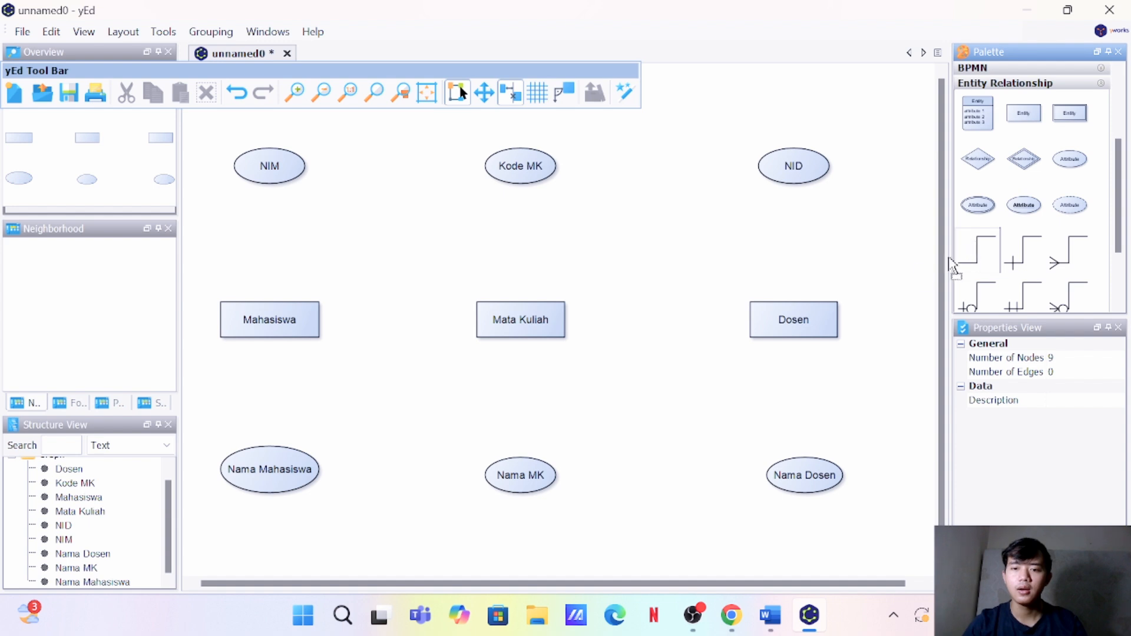
Connect the NIM and Nama Mahasiswa attributes to the Mahasiswa entity with plain lines, undoing the stray loop on NIM
drag(949, 262, 264, 176)
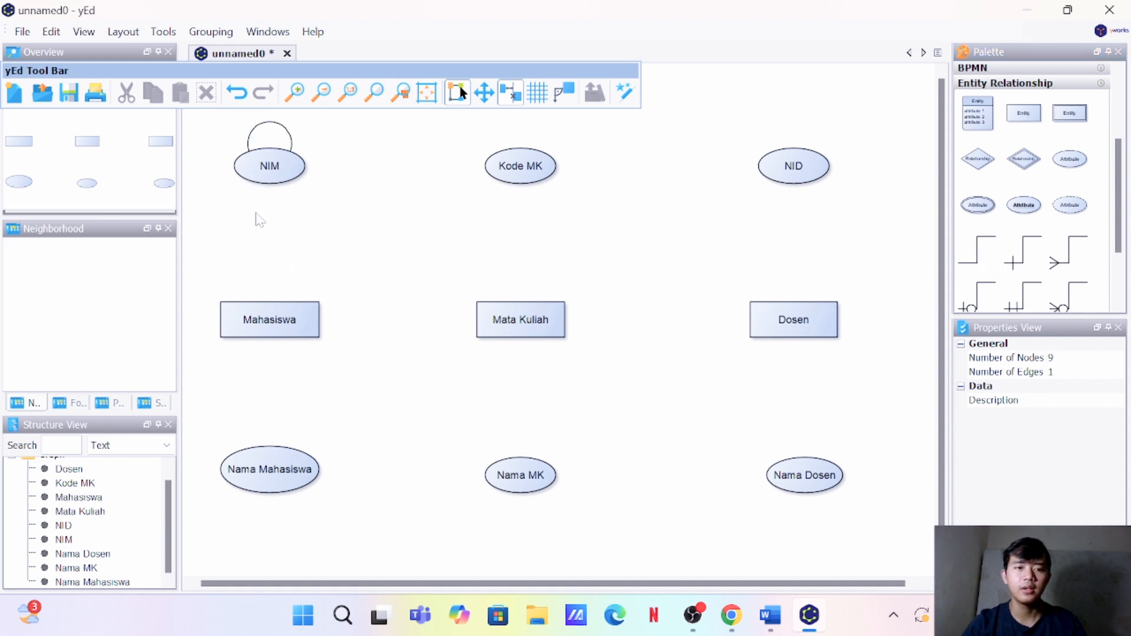
click(240, 93)
drag(981, 254, 269, 326)
drag(977, 259, 272, 329)
Connect Kode MK and Nama MK to Mata Kuliah, and NID and Nama Dosen to Dosen, with plain lines, undoing the loop on Kode MK
drag(977, 259, 524, 184)
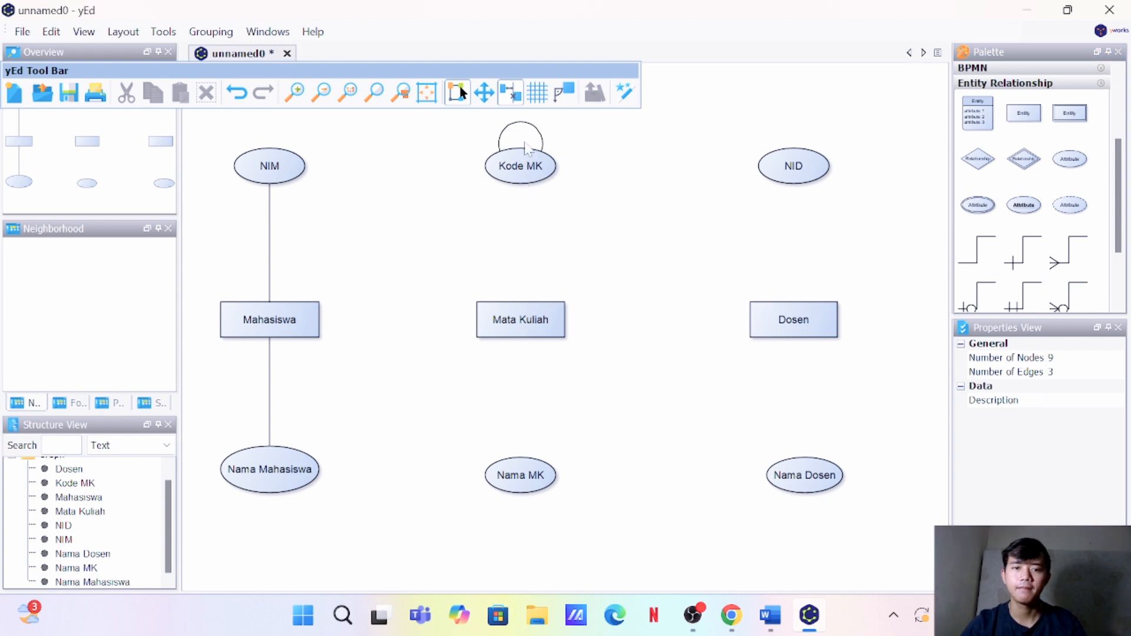
click(238, 92)
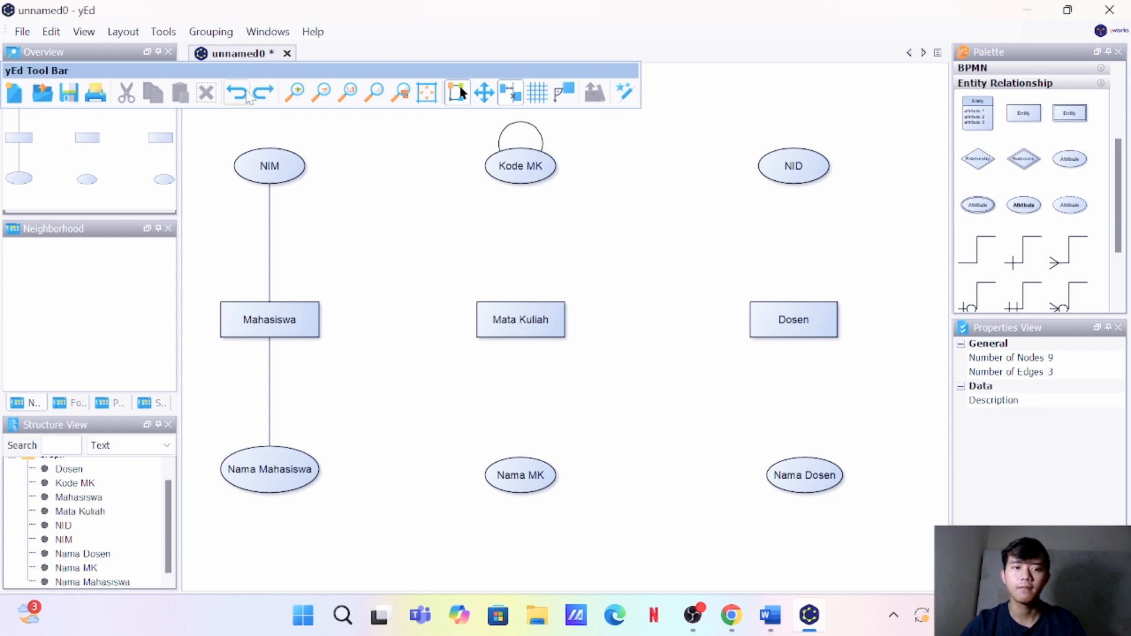
drag(978, 253, 524, 321)
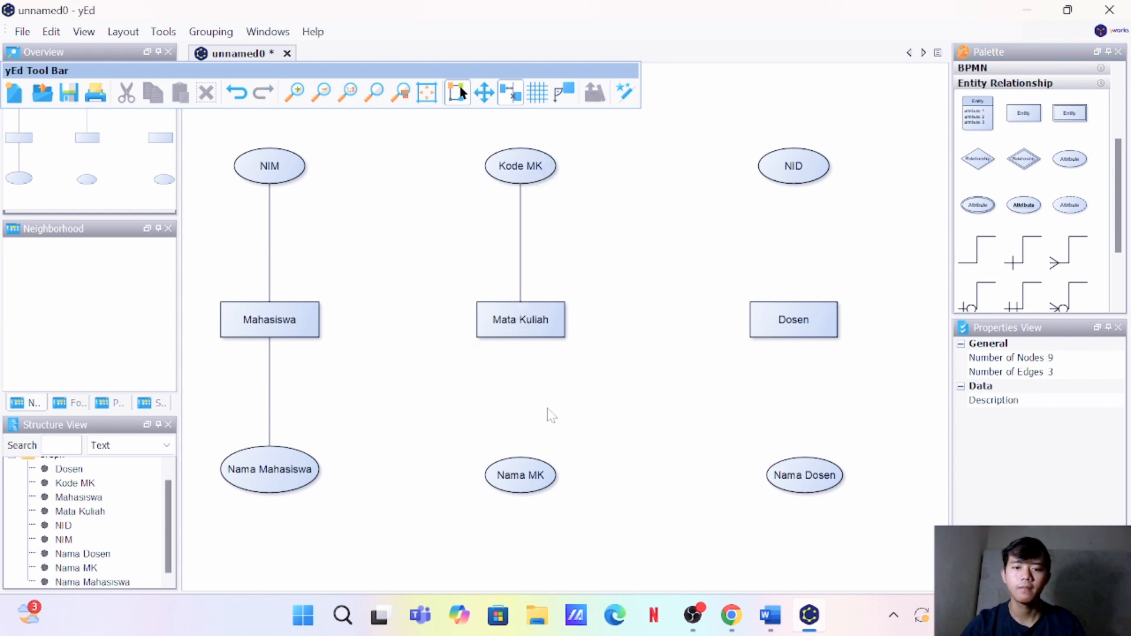
drag(981, 270, 521, 488)
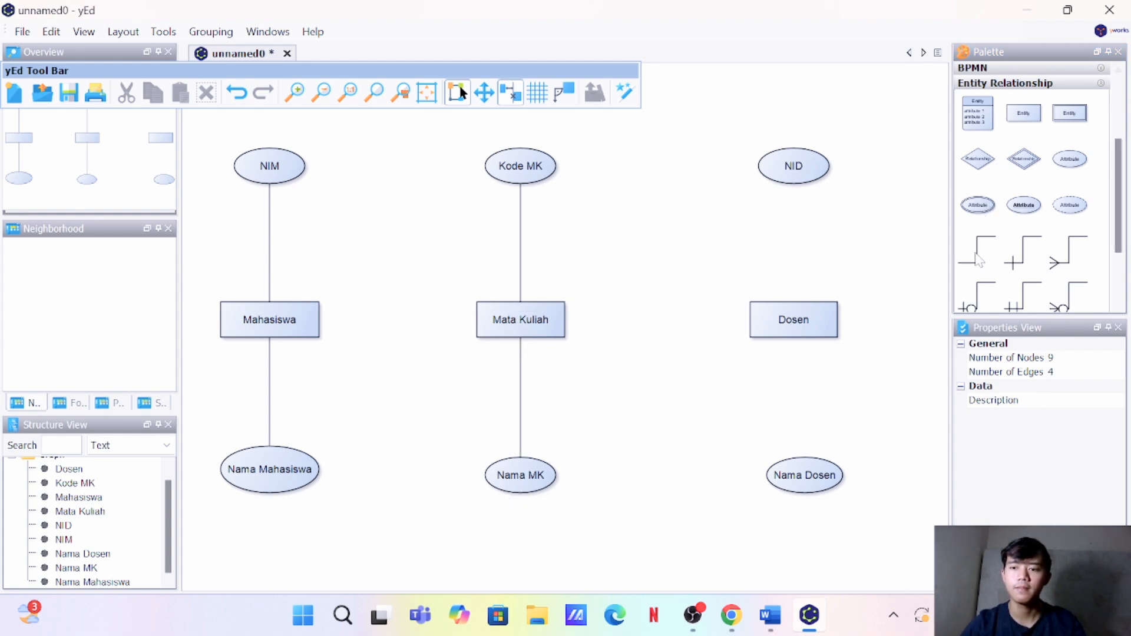
drag(978, 254, 800, 318)
drag(977, 259, 799, 490)
Shift the Nama Dosen attribute closer to the centre of Dosen and try to straighten the line between them
click(805, 490)
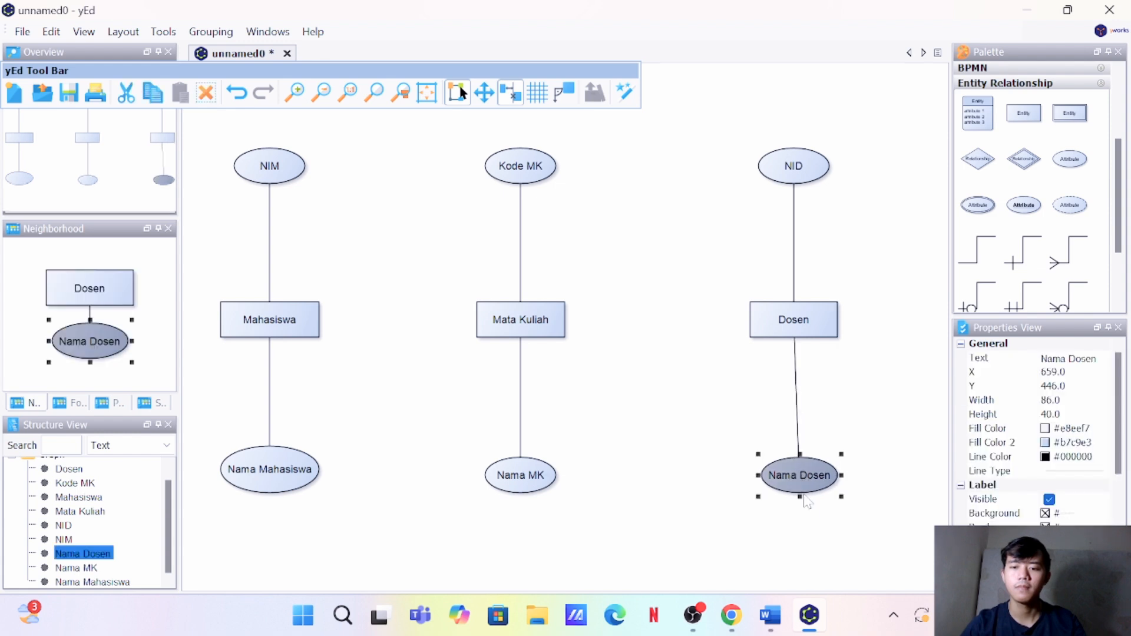
click(798, 408)
drag(797, 403, 795, 404)
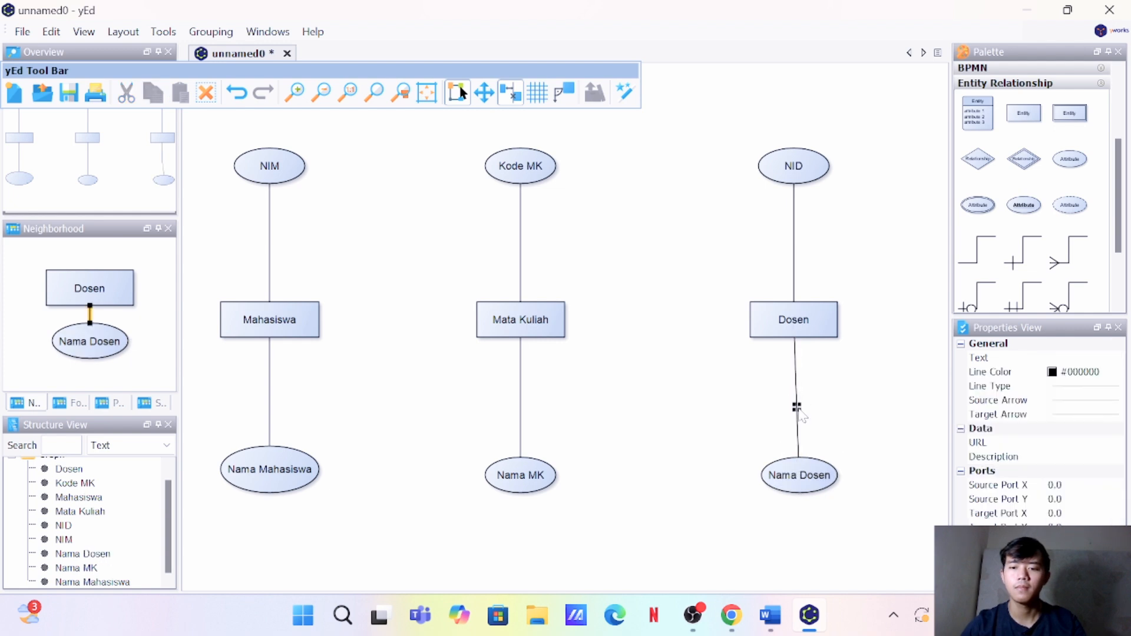
click(834, 434)
drag(815, 471, 812, 470)
click(897, 443)
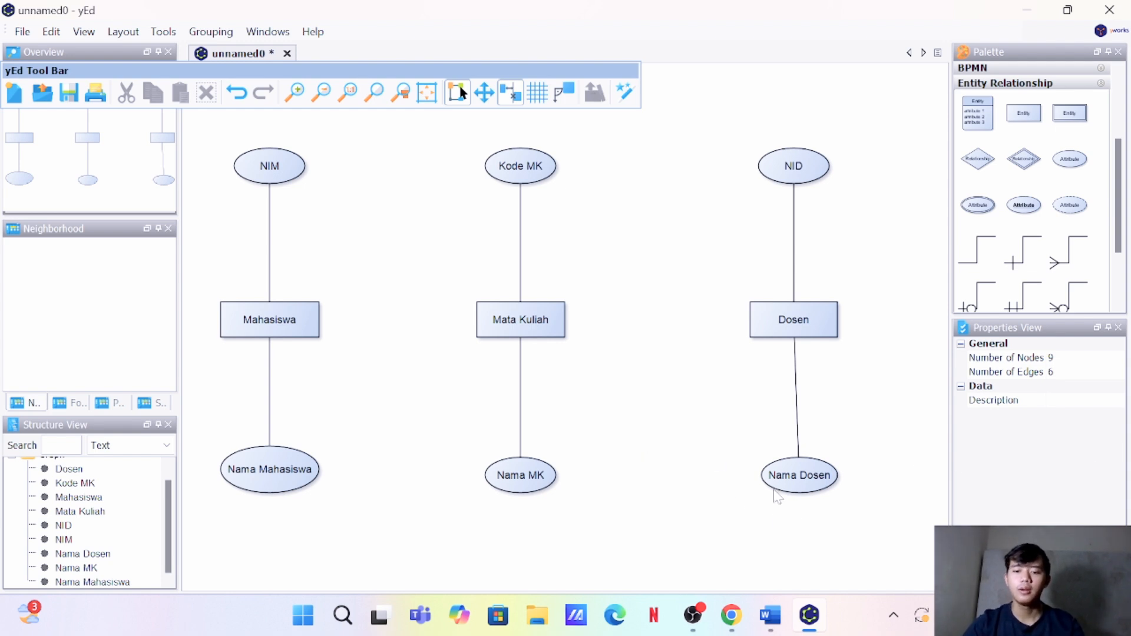
Review section 3 of the Word report, examining the Matriks Relasi table and the explanation and example diagram that follow it
click(770, 616)
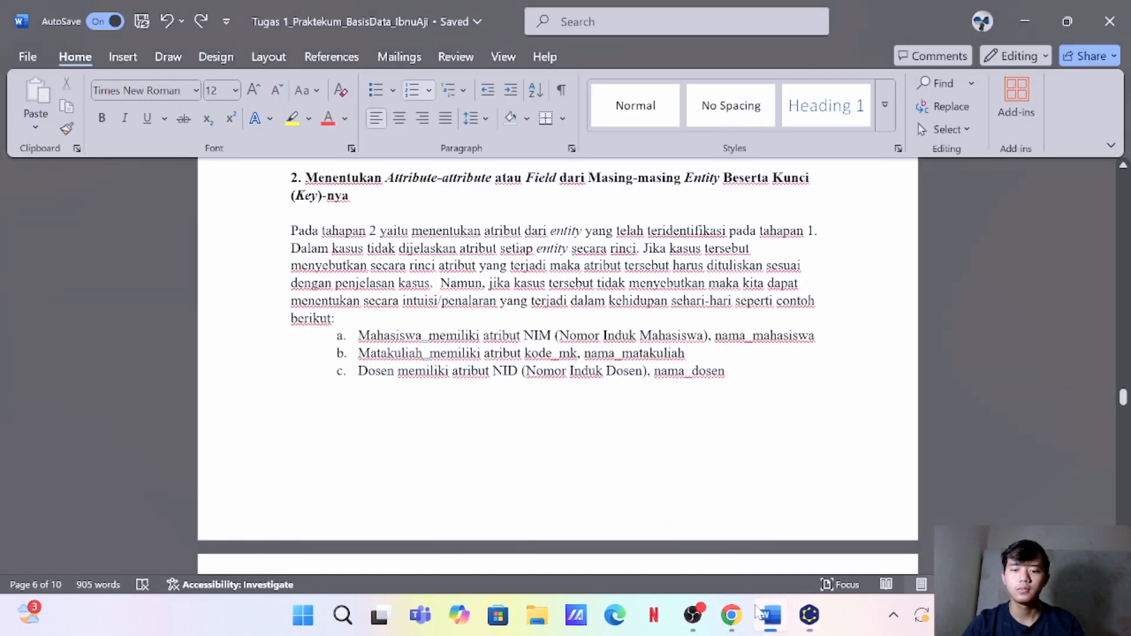
scroll(557, 366, down, 1)
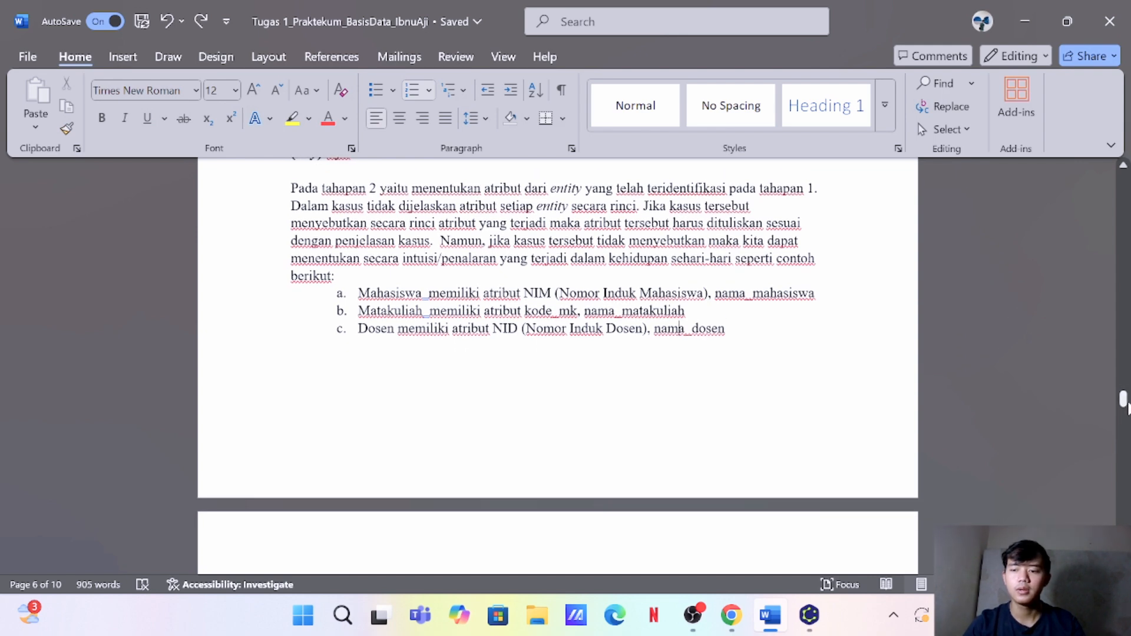
drag(1122, 402, 1124, 445)
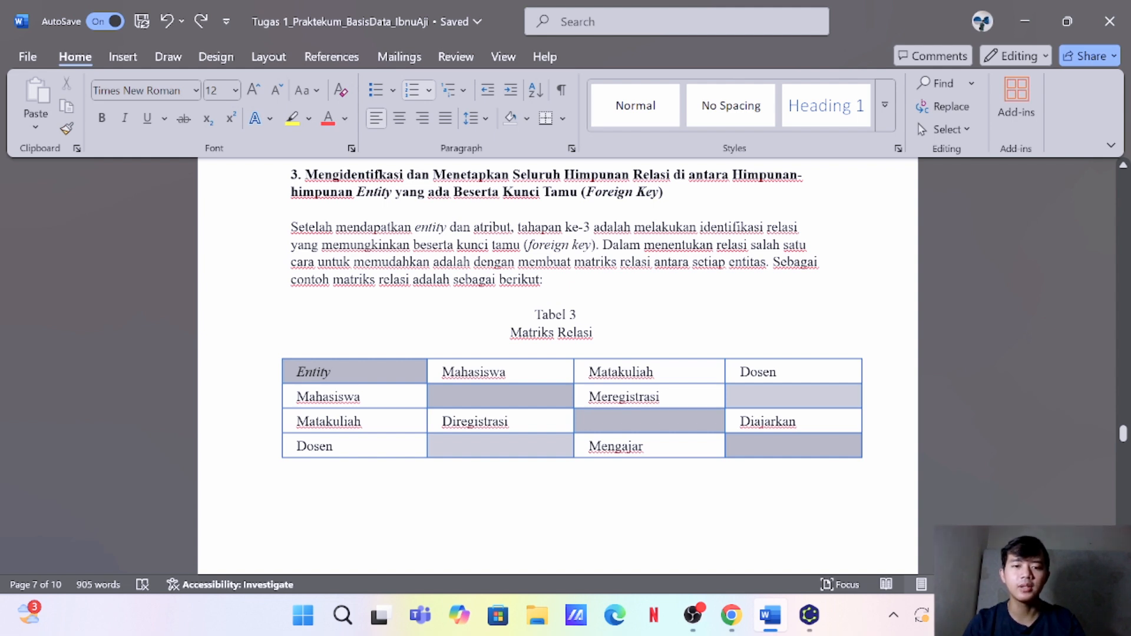
scroll(557, 365, down, 1)
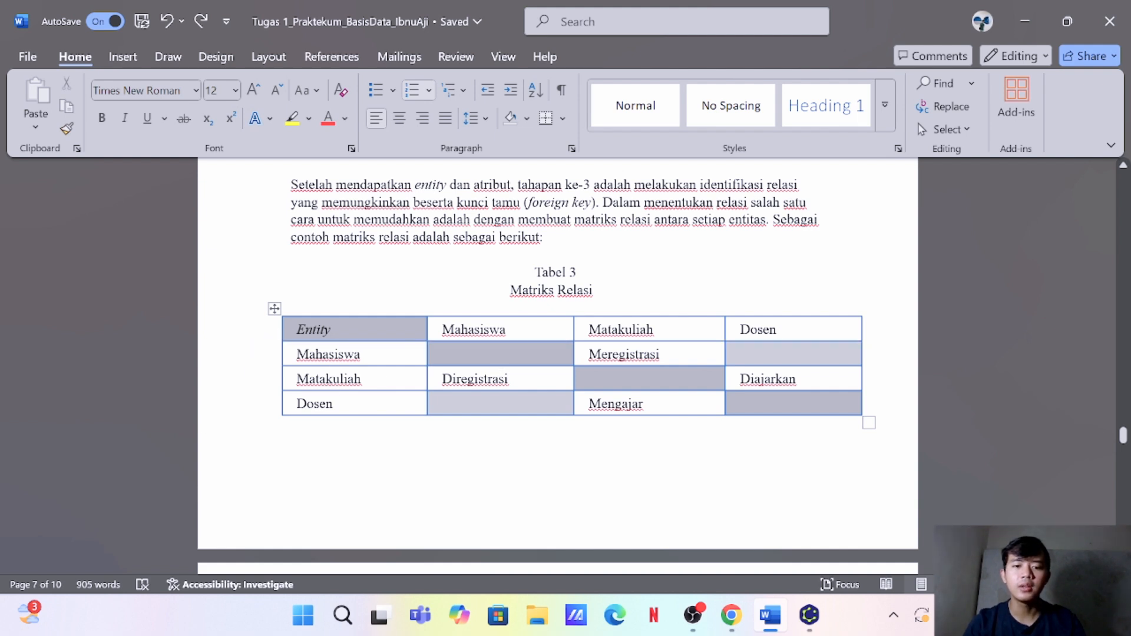
scroll(557, 361, down, 5)
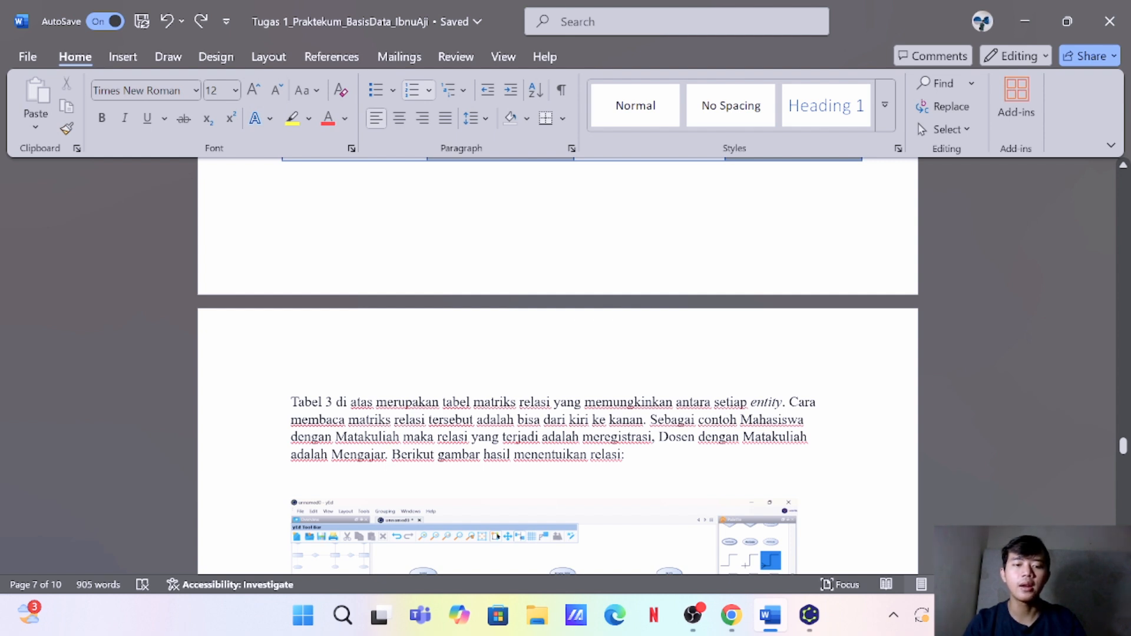
scroll(424, 472, up, 5)
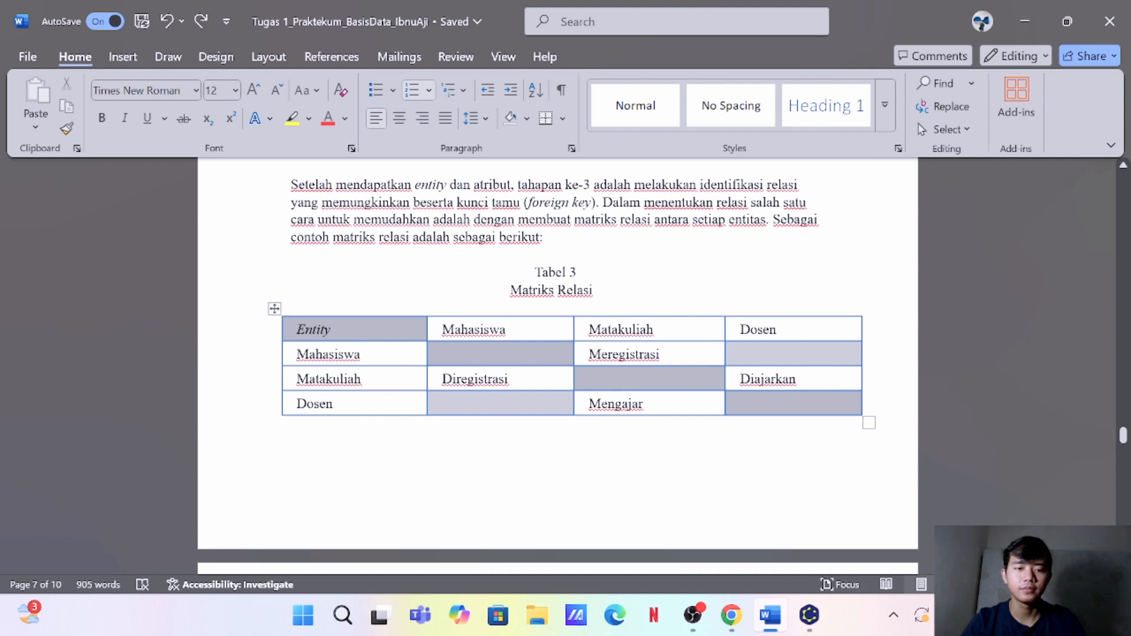
click(354, 354)
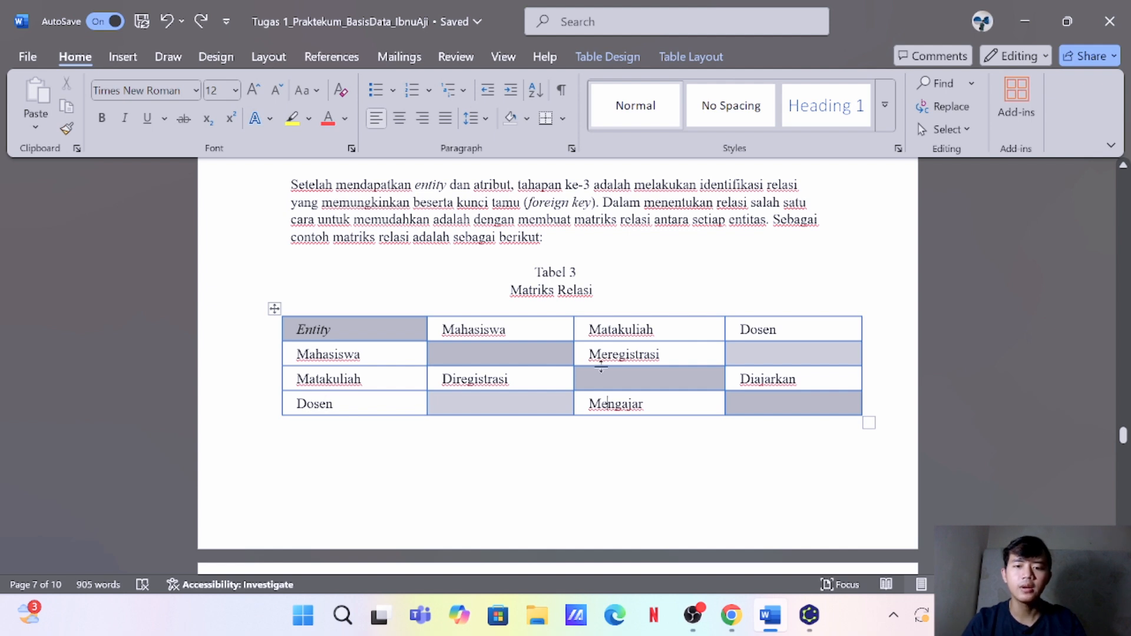
scroll(607, 329, down, 3)
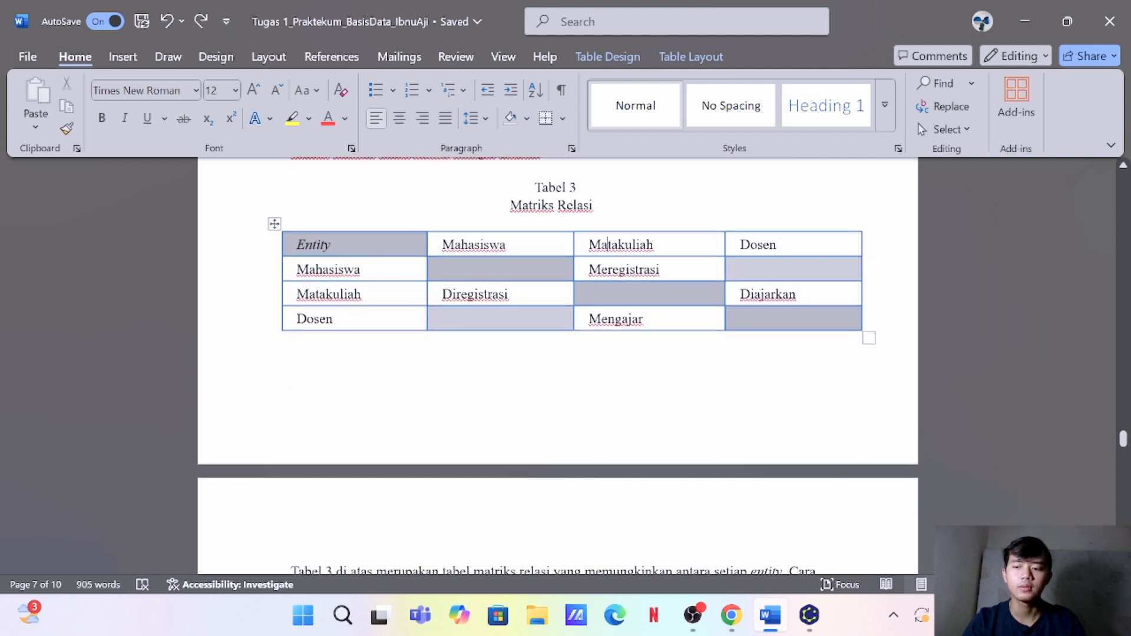
mouse_move(1123, 439)
mouse_down()
mouse_move(1122, 463)
mouse_move(1122, 453)
mouse_up()
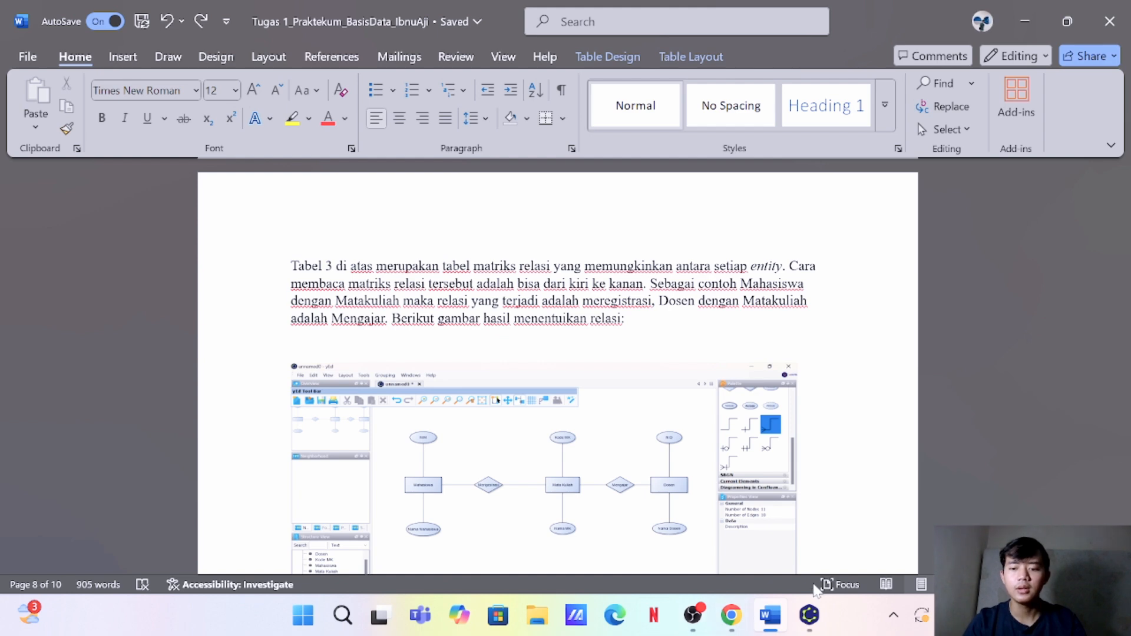
Return to yEd and place a relationship diamond midway between the Mahasiswa and Mata Kuliah entities
click(809, 615)
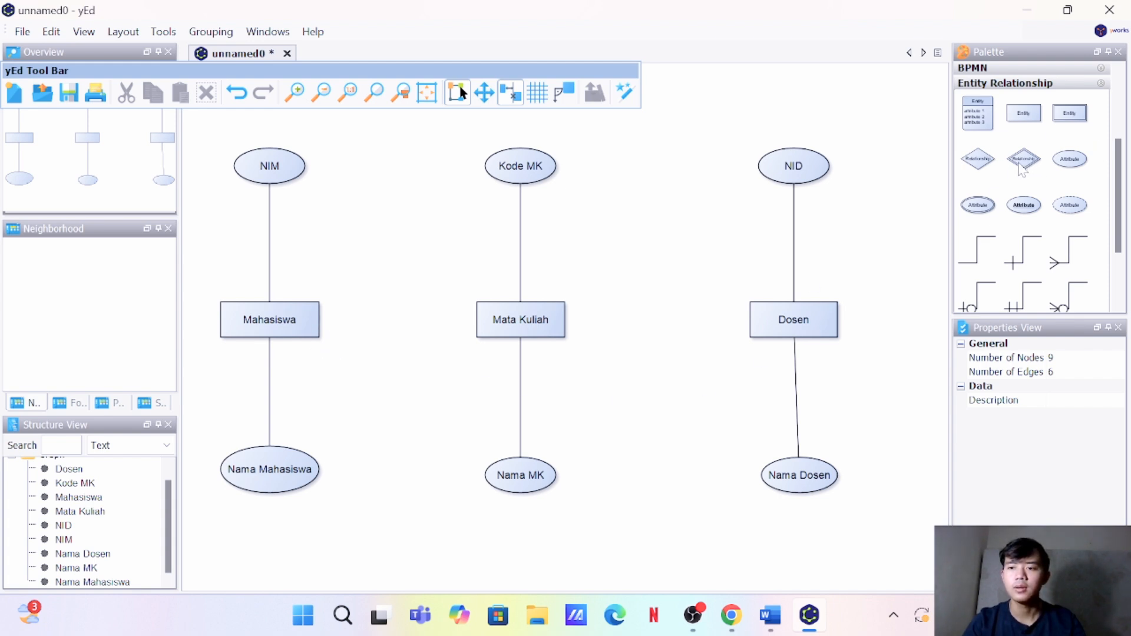
drag(1022, 169, 874, 206)
drag(363, 312, 398, 327)
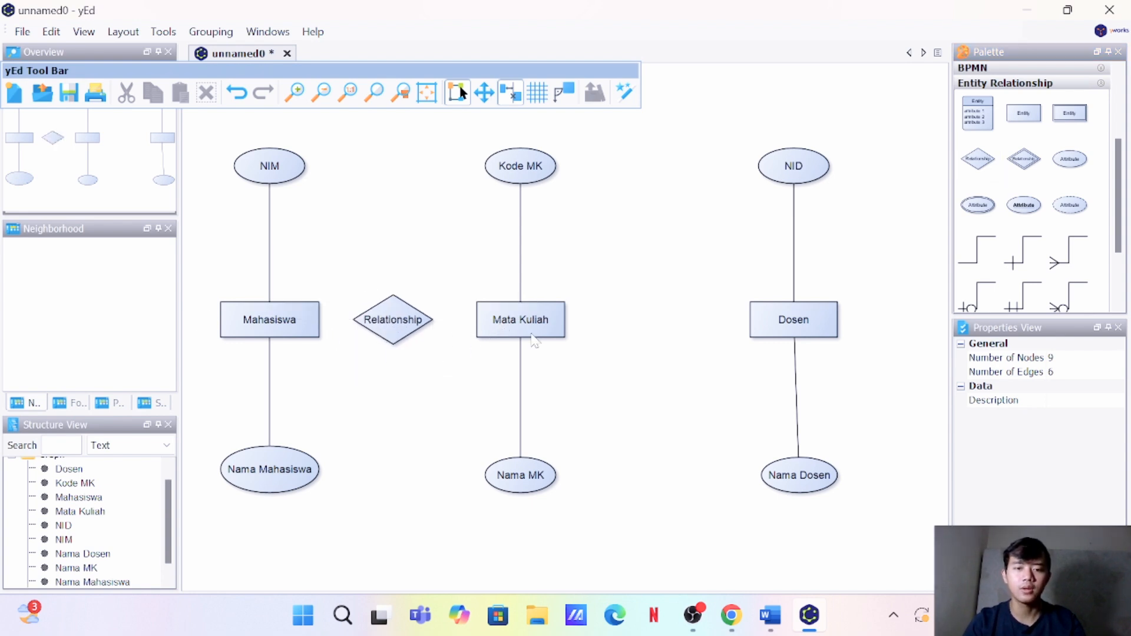
Relabel the diamond between Mahasiswa and Mata Kuliah as Meregistrasi, checking the name in the Word report's Matriks Relasi table
right_click(412, 329)
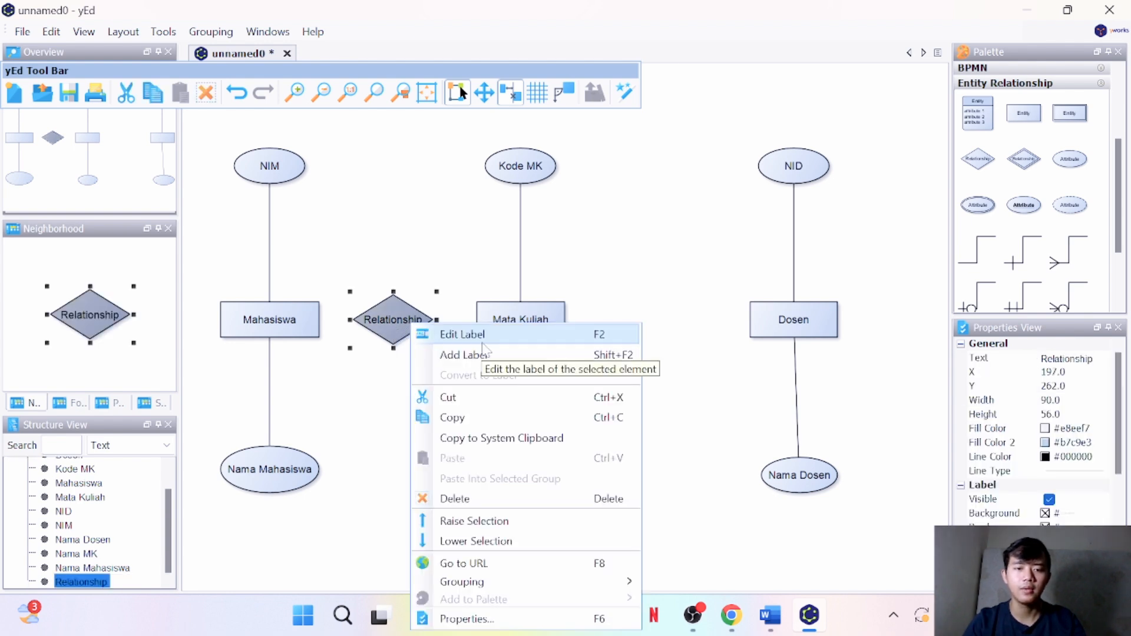
click(466, 334)
key(BackSpace)
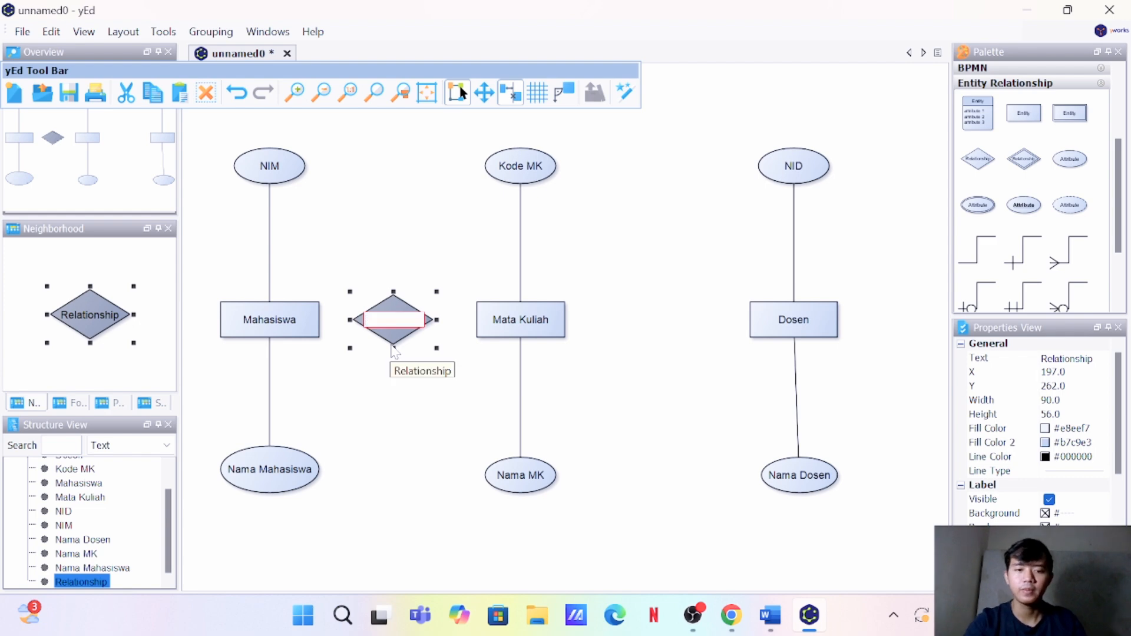
click(772, 615)
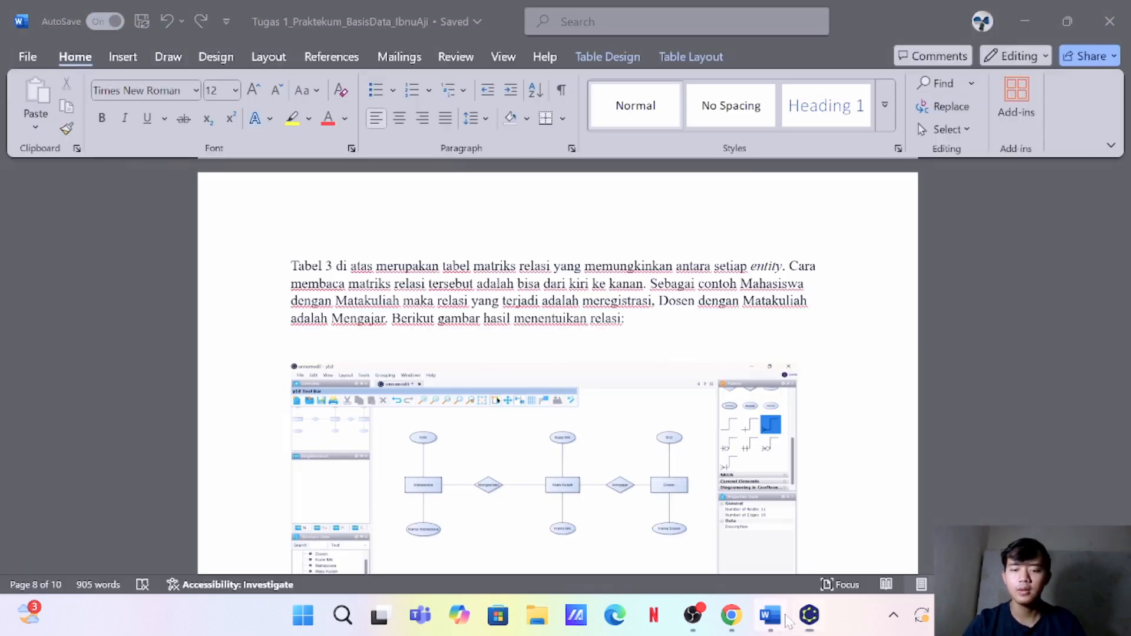
scroll(640, 462, up, 4)
scroll(608, 286, up, 3)
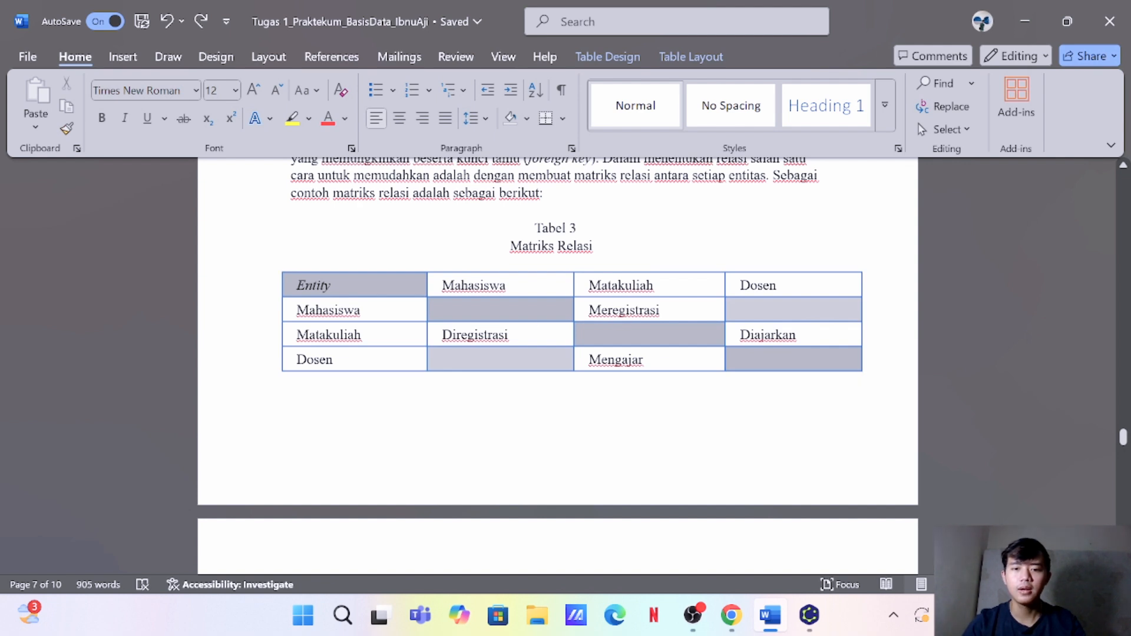
drag(602, 310, 662, 311)
click(647, 401)
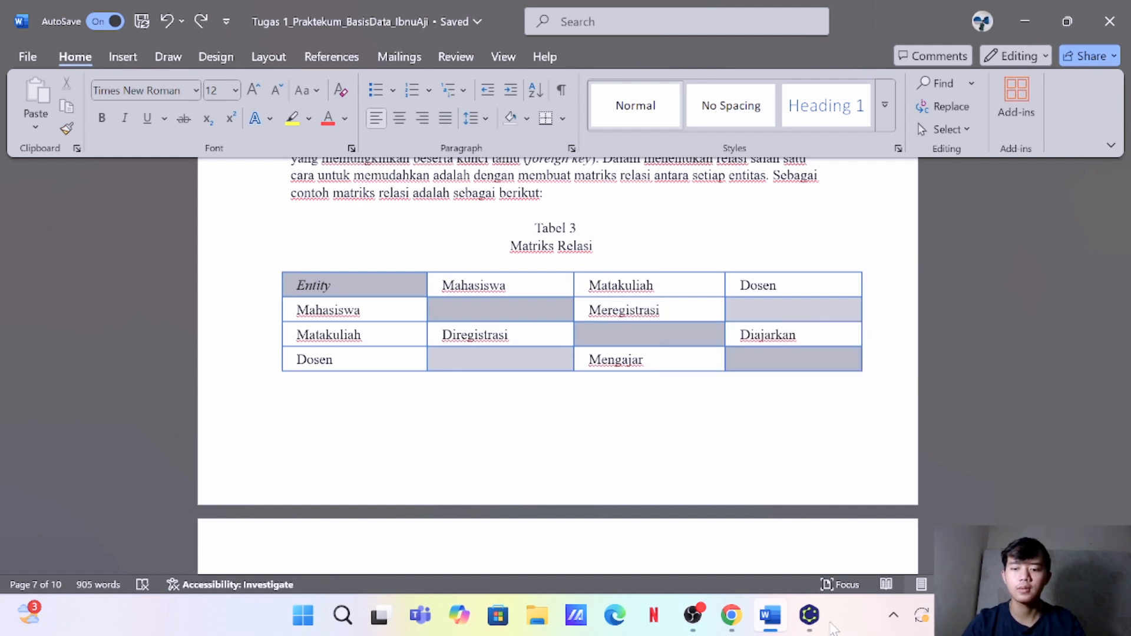
click(809, 615)
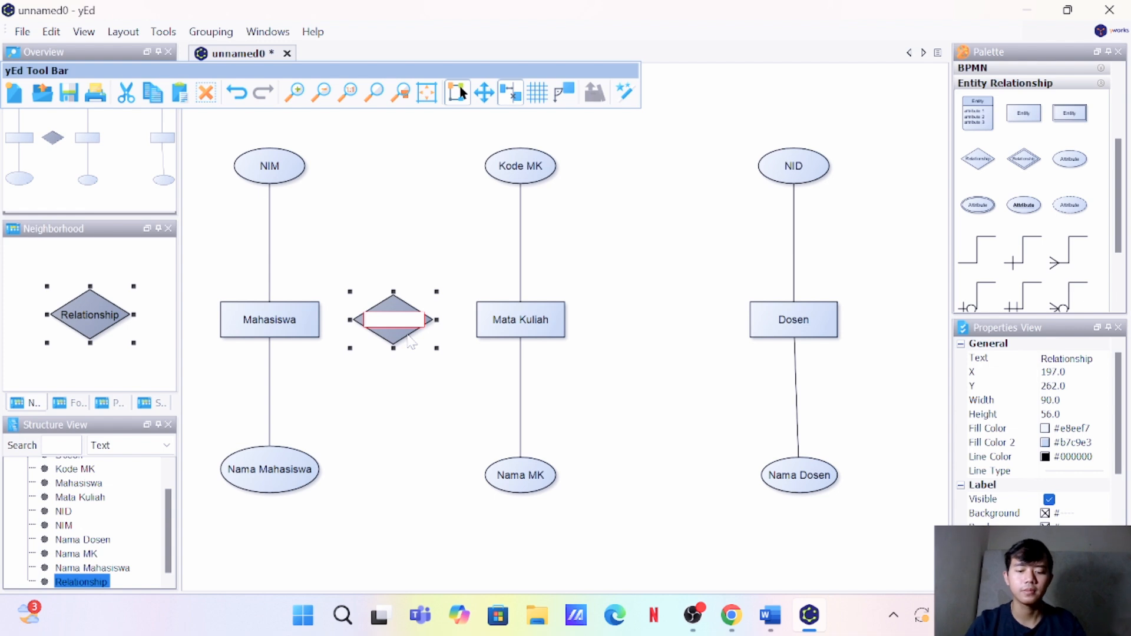
text(Mer)
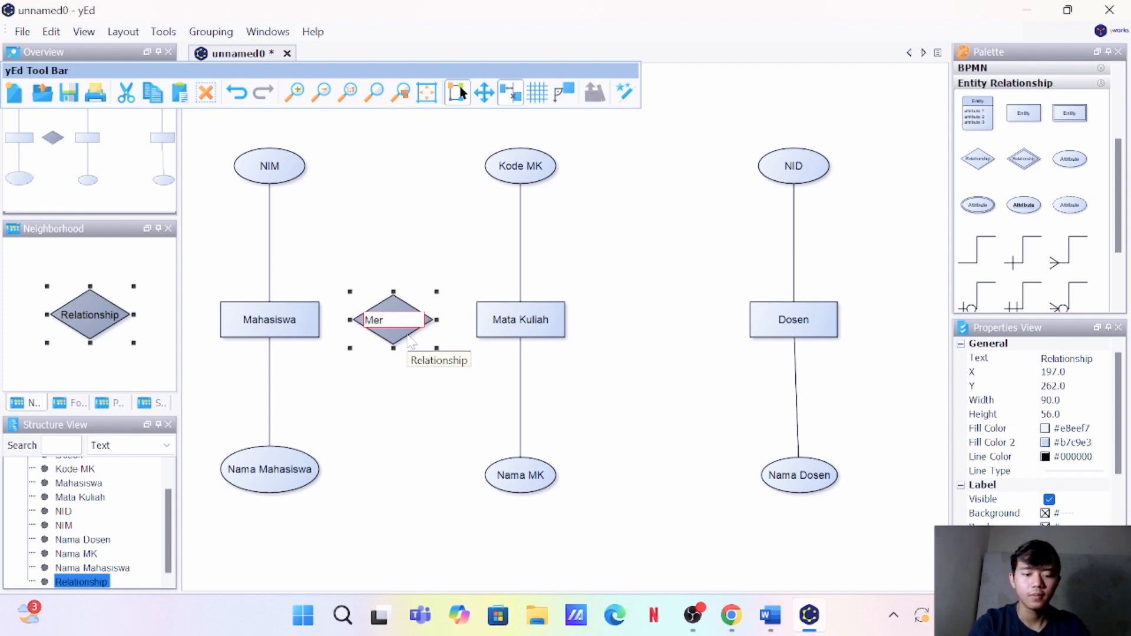
text(egistrasi)
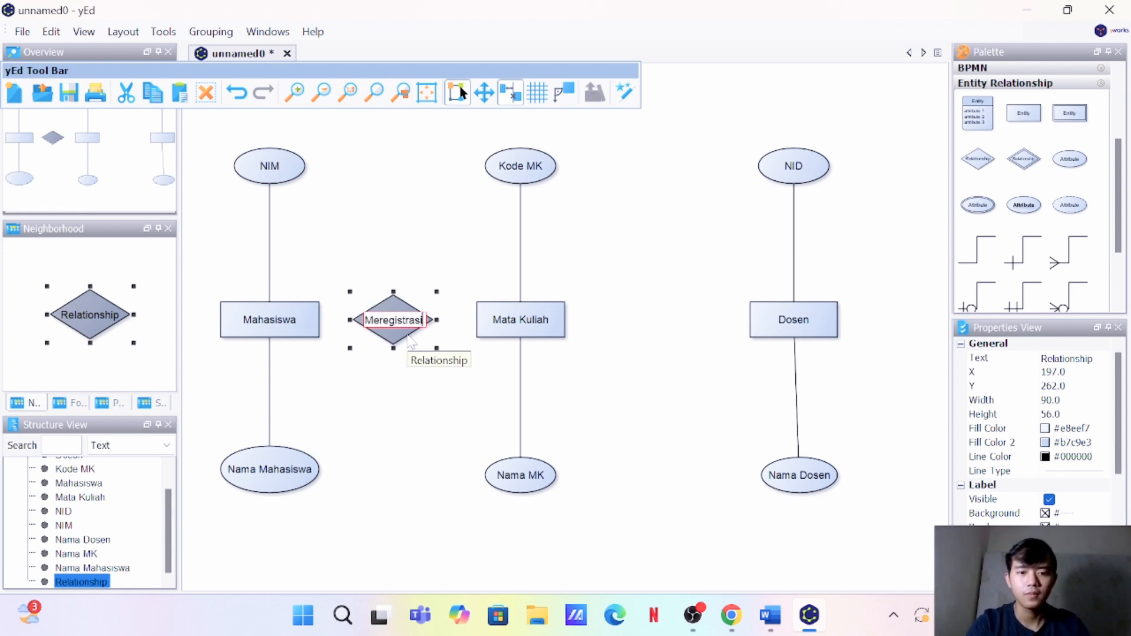
key(Return)
click(484, 394)
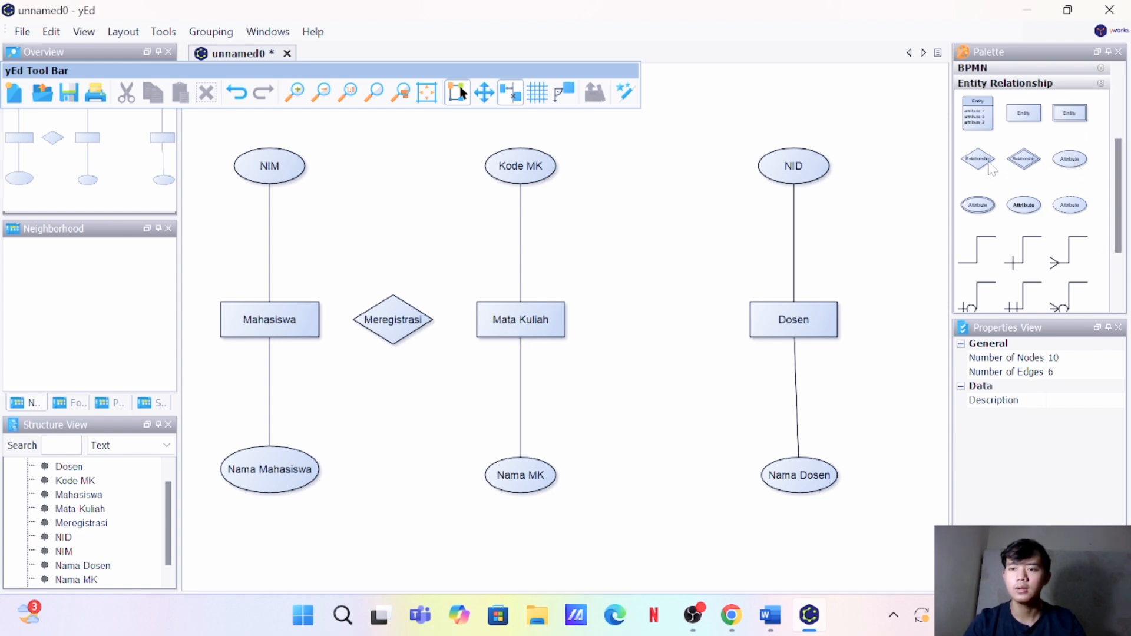
Place a relationship diamond between Mata Kuliah and Dosen, then check its relation name in the Word report's Matriks Relasi table and return to yEd
drag(992, 162, 664, 325)
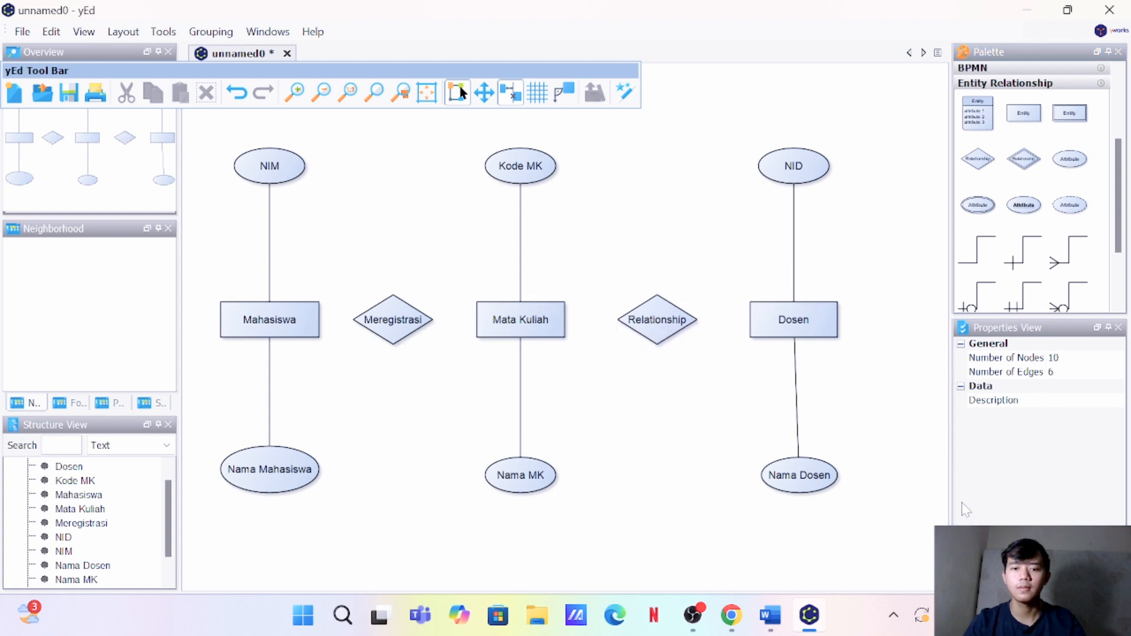
click(771, 615)
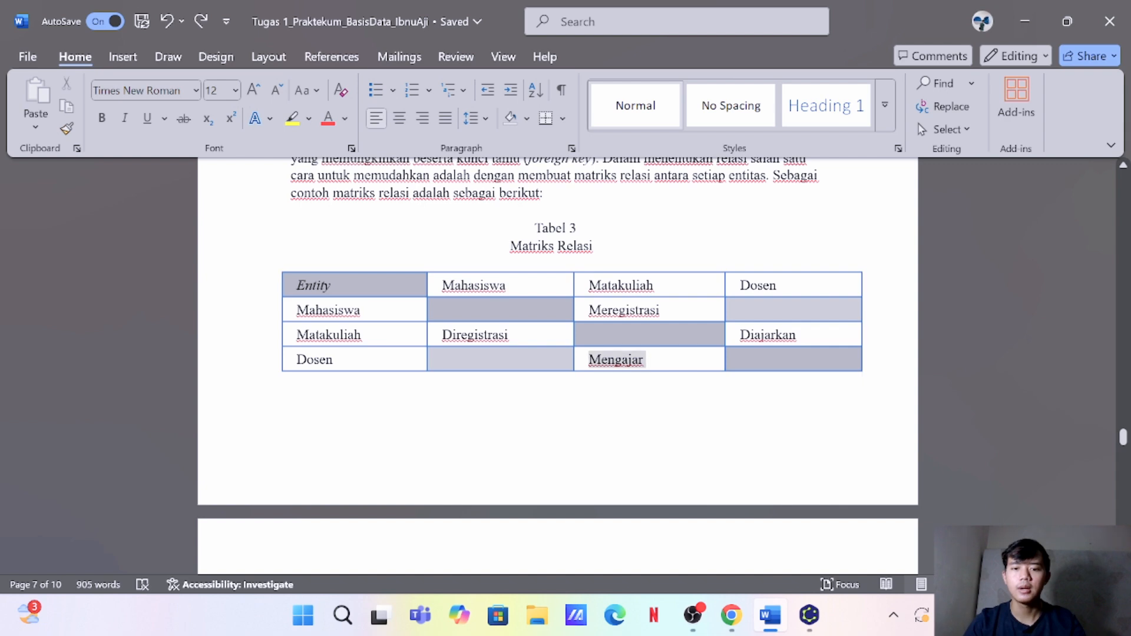
click(761, 617)
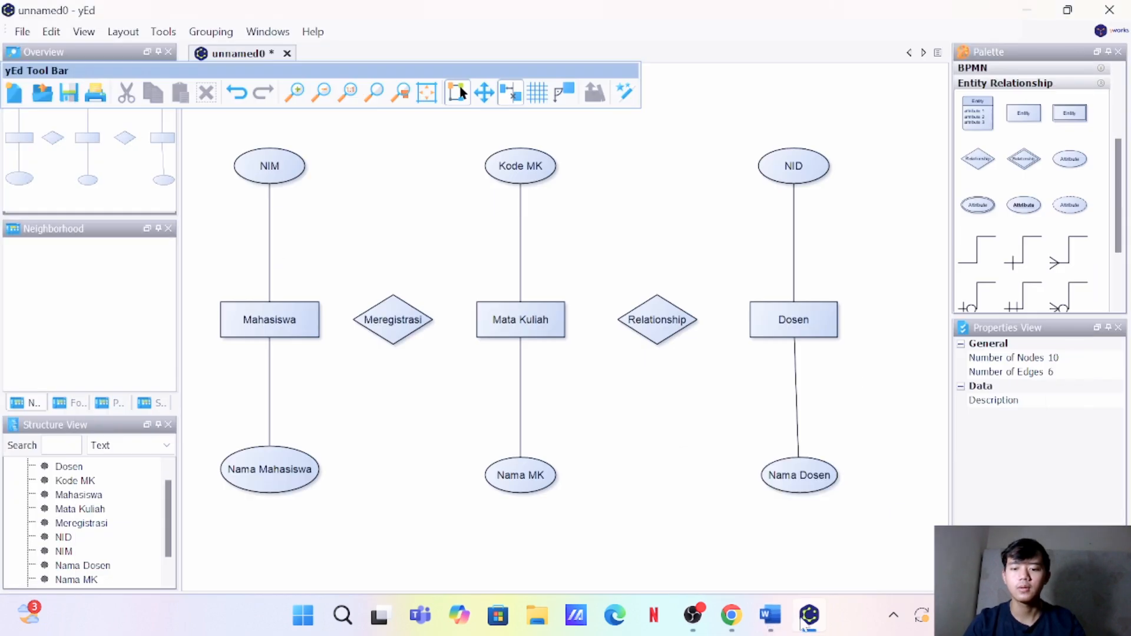
click(801, 617)
click(801, 617)
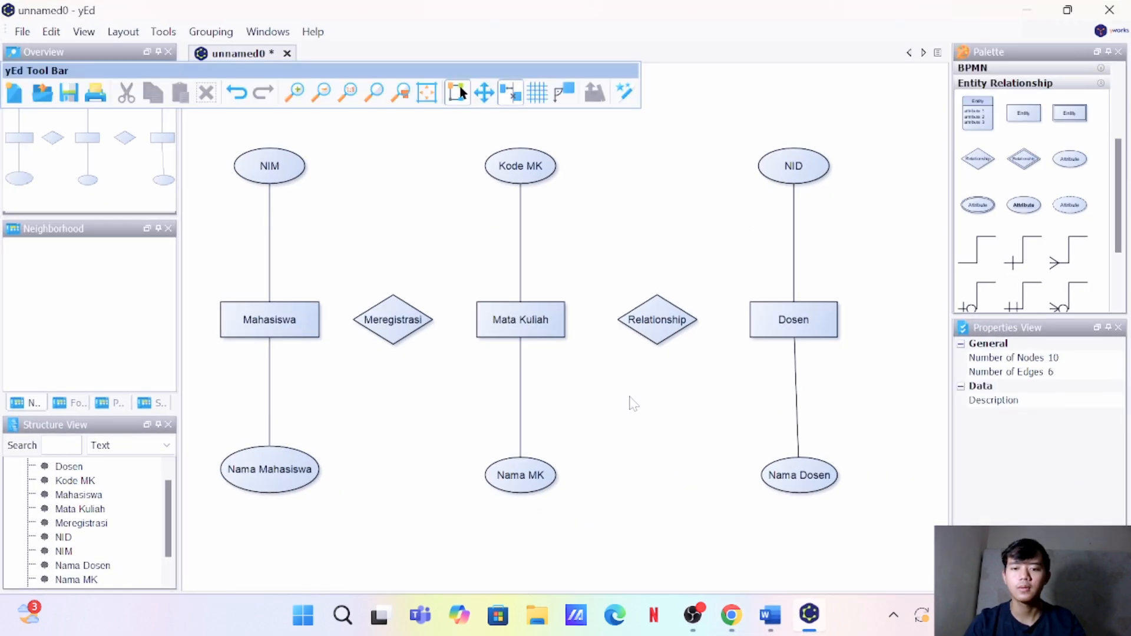
Relabel the diamond between Mata Kuliah and Dosen as Mengajar
right_click(673, 324)
click(698, 338)
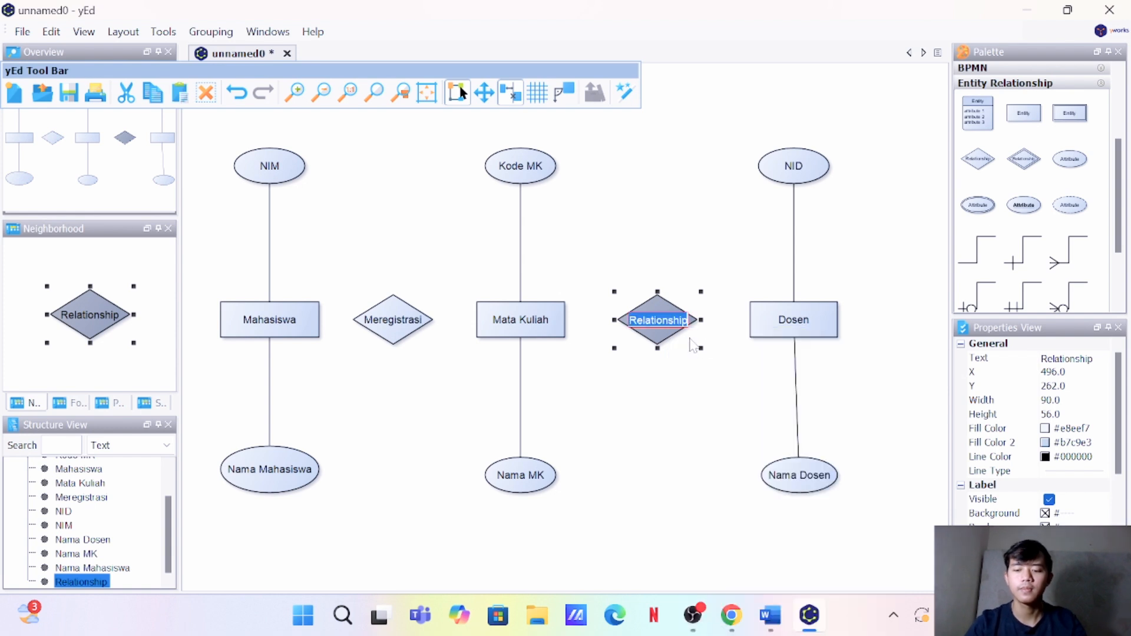
key(BackSpace)
text(Mengajar)
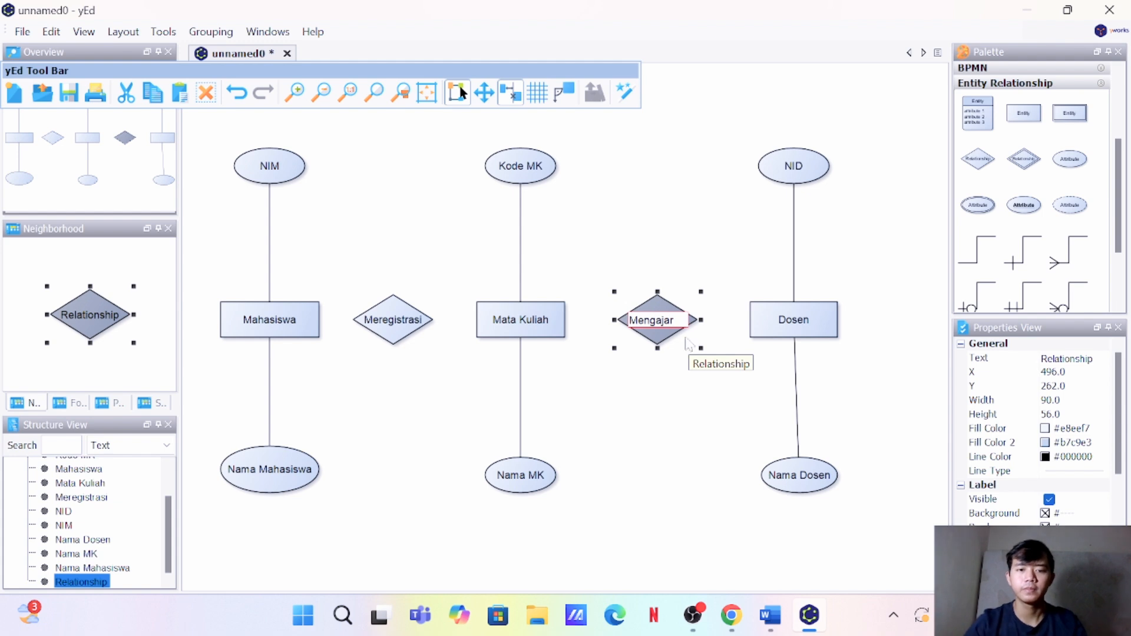
key(Return)
click(671, 421)
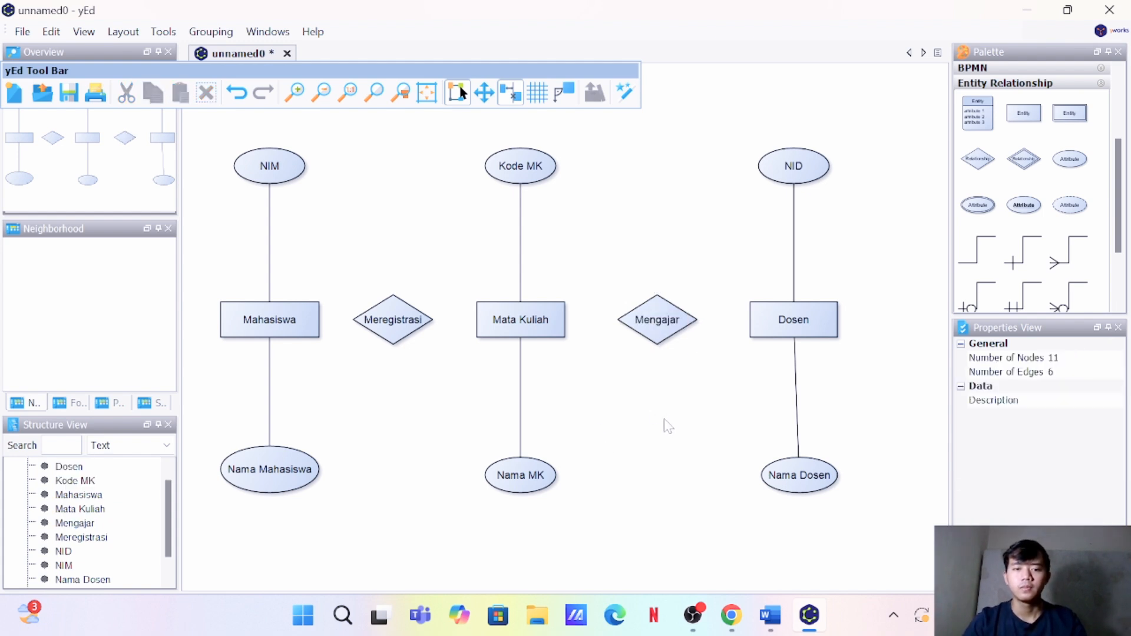
Connect Meregistrasi to Mahasiswa and Mata Kuliah, and Mengajar to Mata Kuliah and Dosen, with plain lines
click(988, 243)
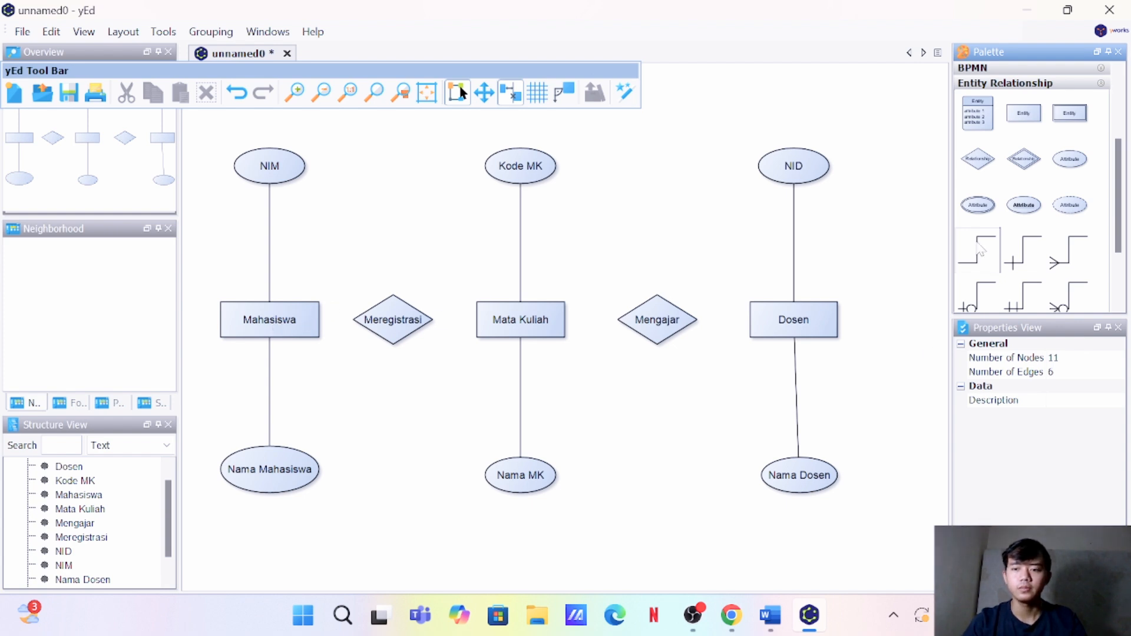
drag(262, 312, 403, 339)
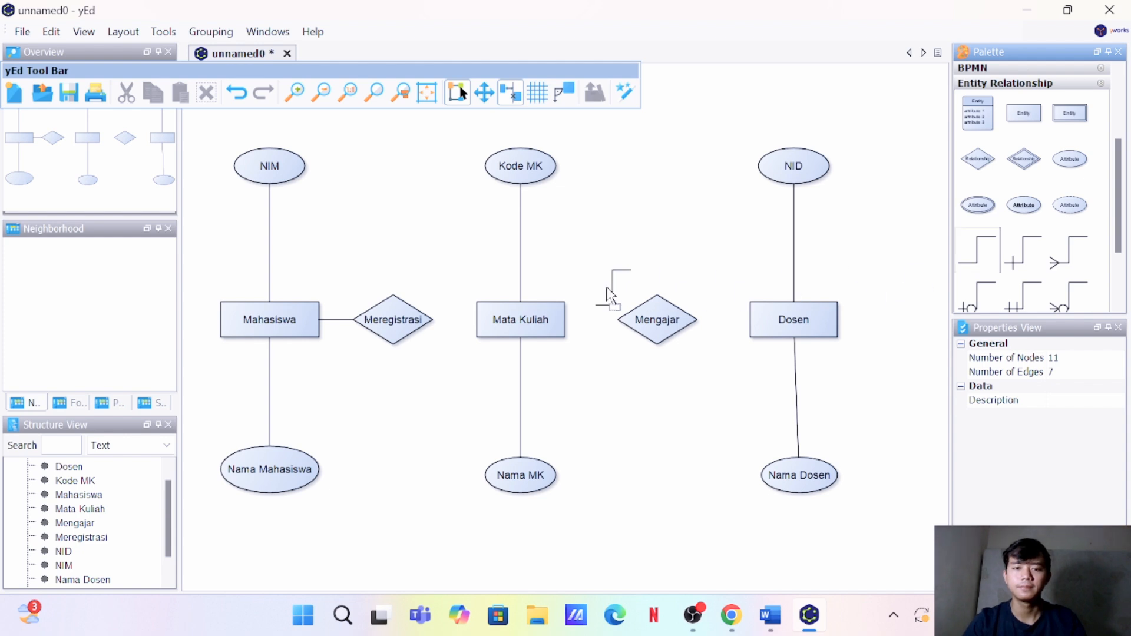
drag(517, 318, 393, 324)
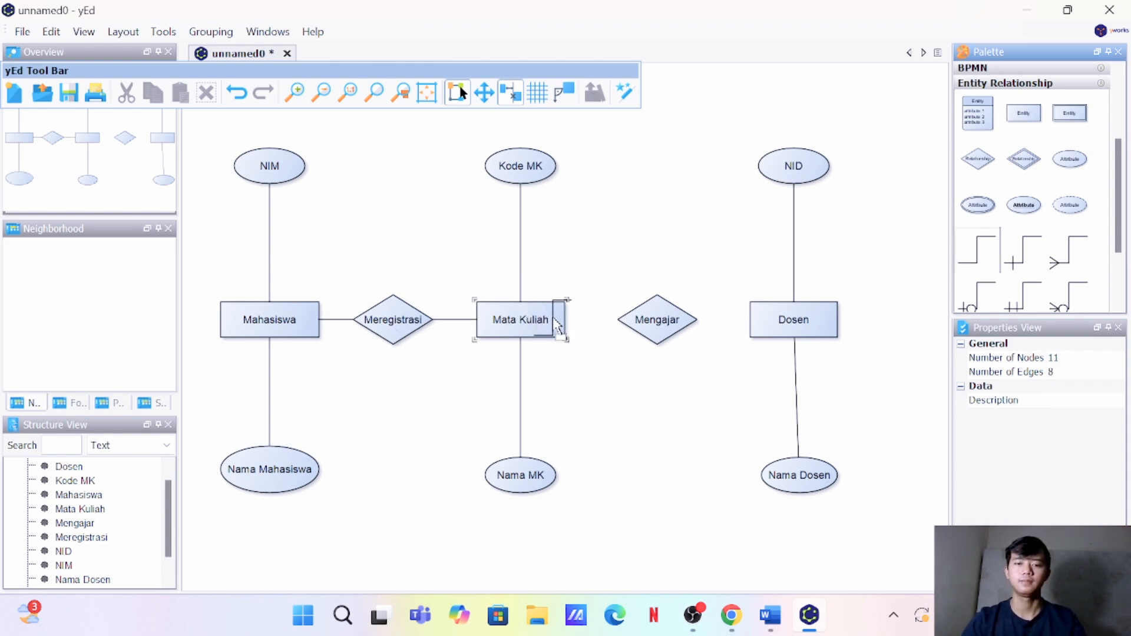
drag(546, 316, 653, 332)
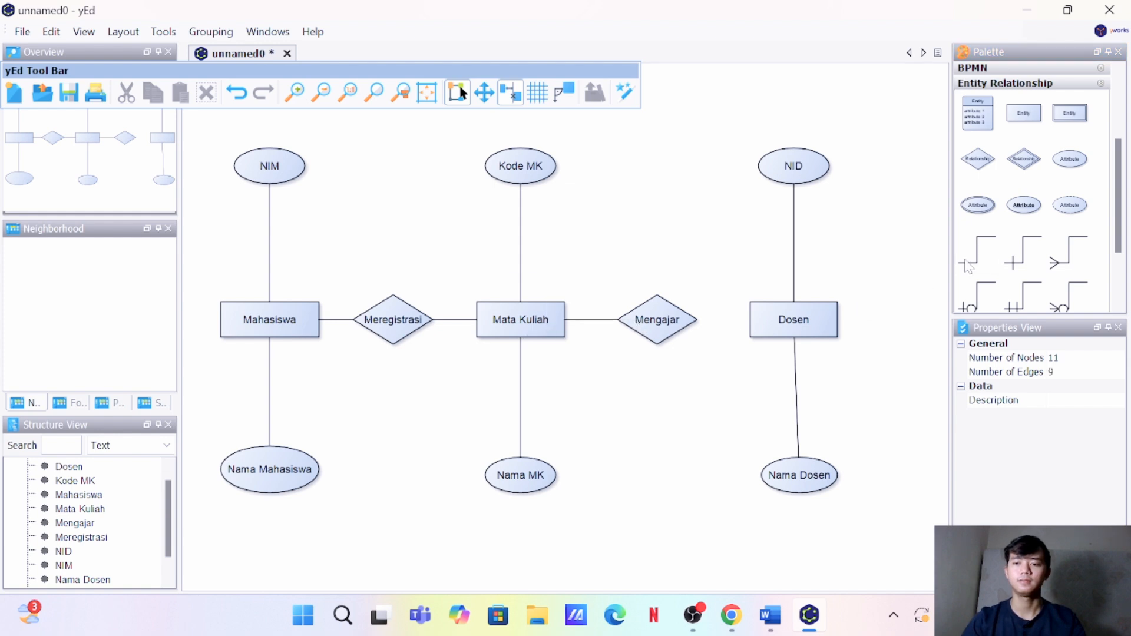
drag(783, 315, 671, 322)
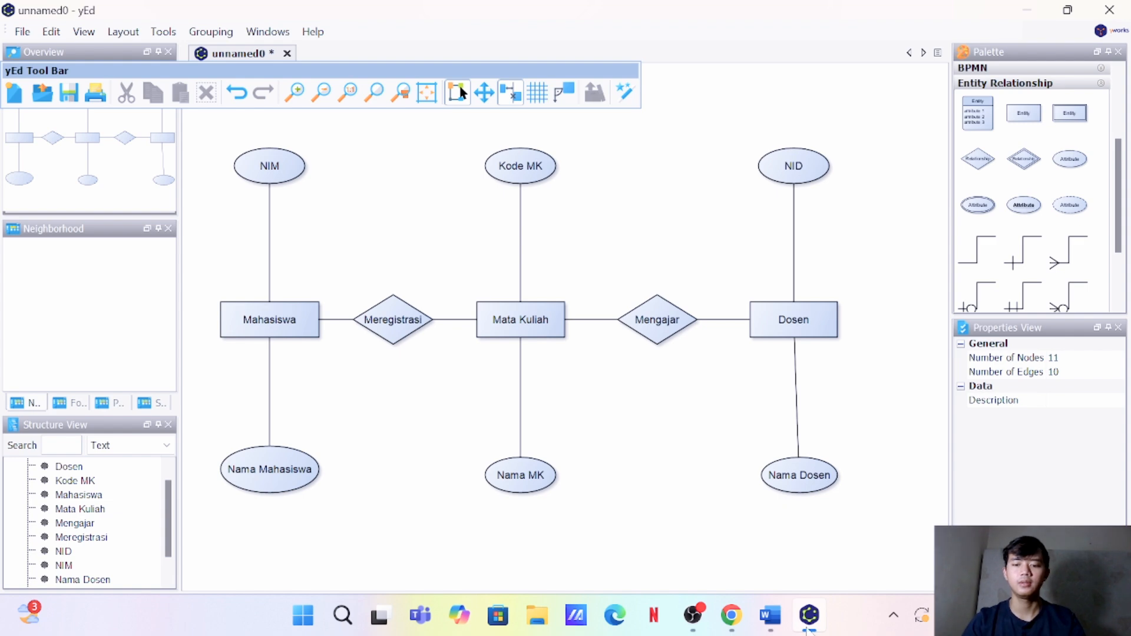
Review section 4 of the Word report, examining the case summary and the cardinality degrees for each pair of entities
click(775, 628)
scroll(716, 374, down, 5)
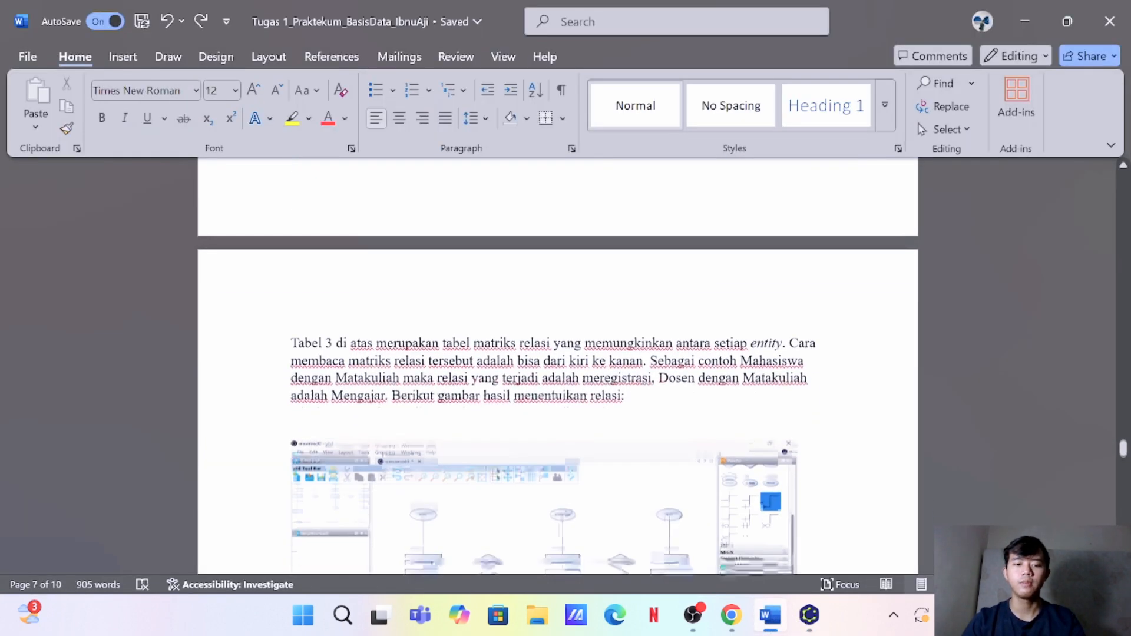
scroll(1124, 454, down, 8)
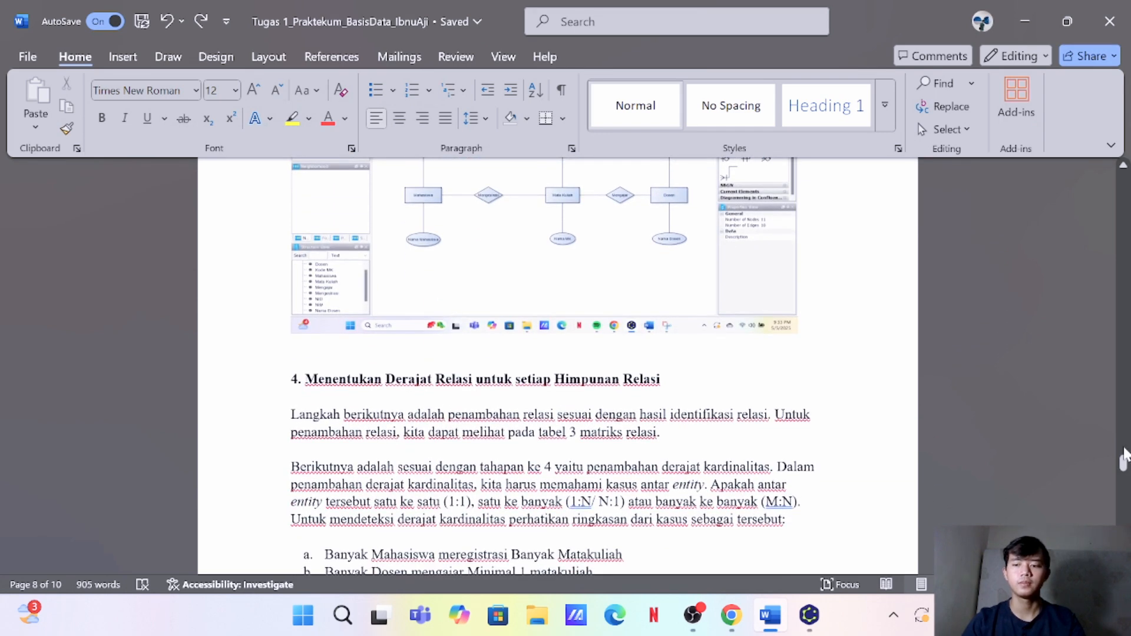
drag(1123, 457, 1124, 472)
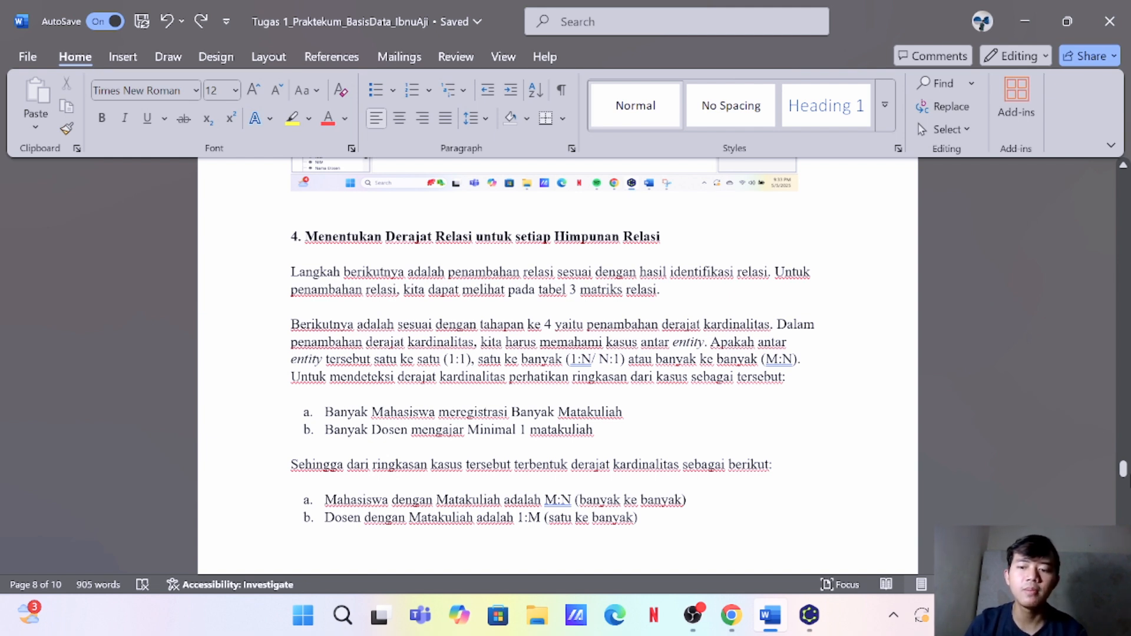
drag(1122, 469, 1122, 471)
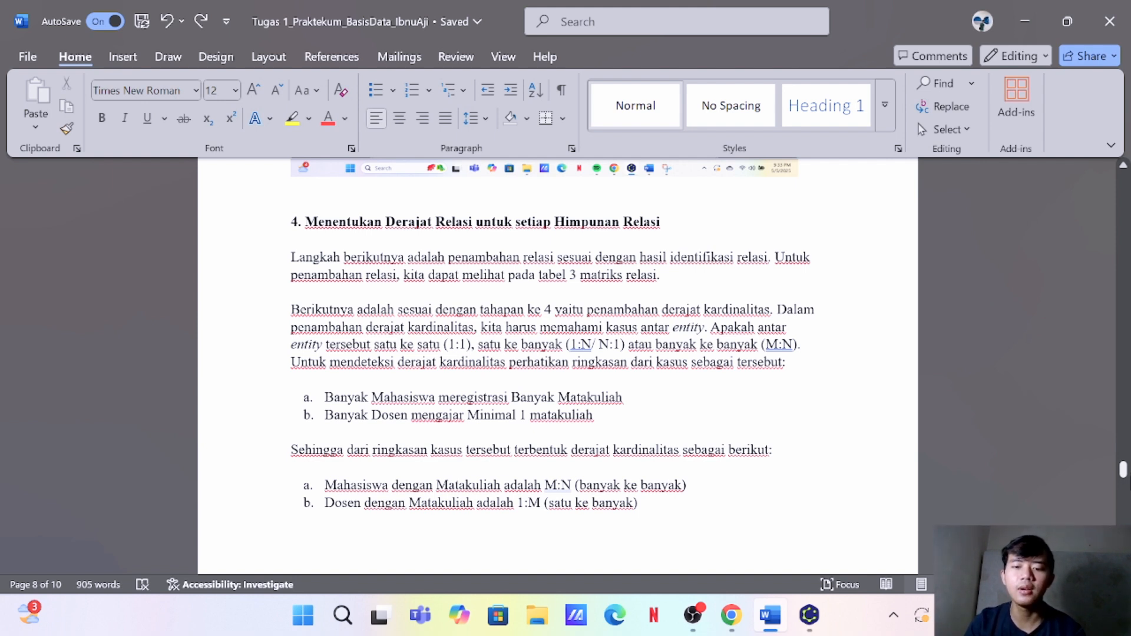
drag(1123, 470, 1123, 472)
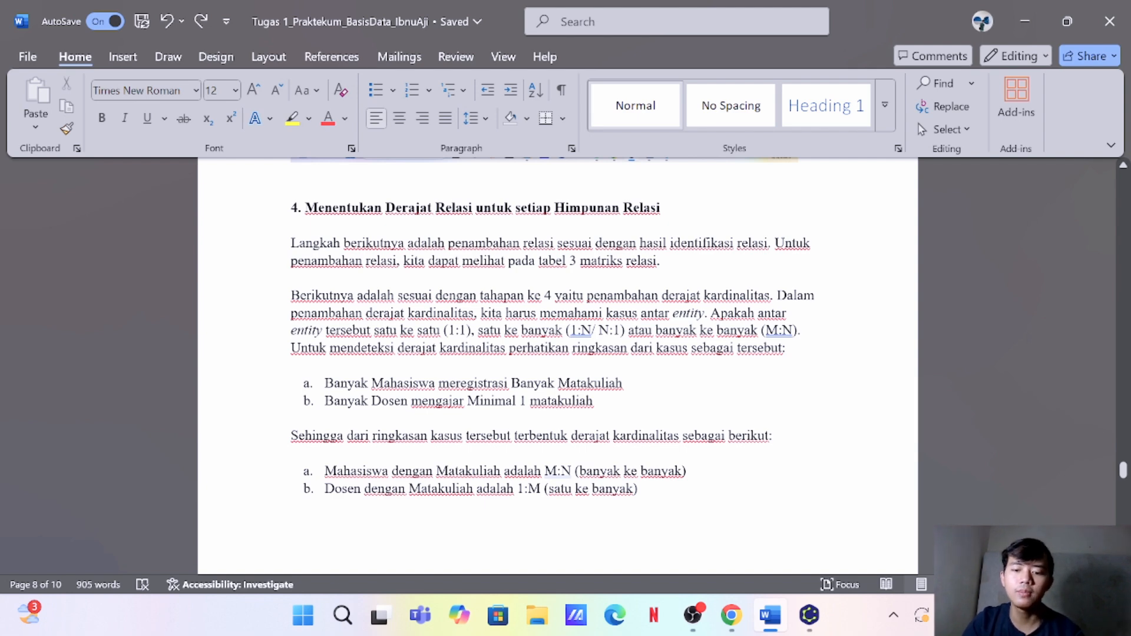
Return to yEd and delete the plain lines joining Meregistrasi to Mahasiswa and to Mata Kuliah
click(811, 619)
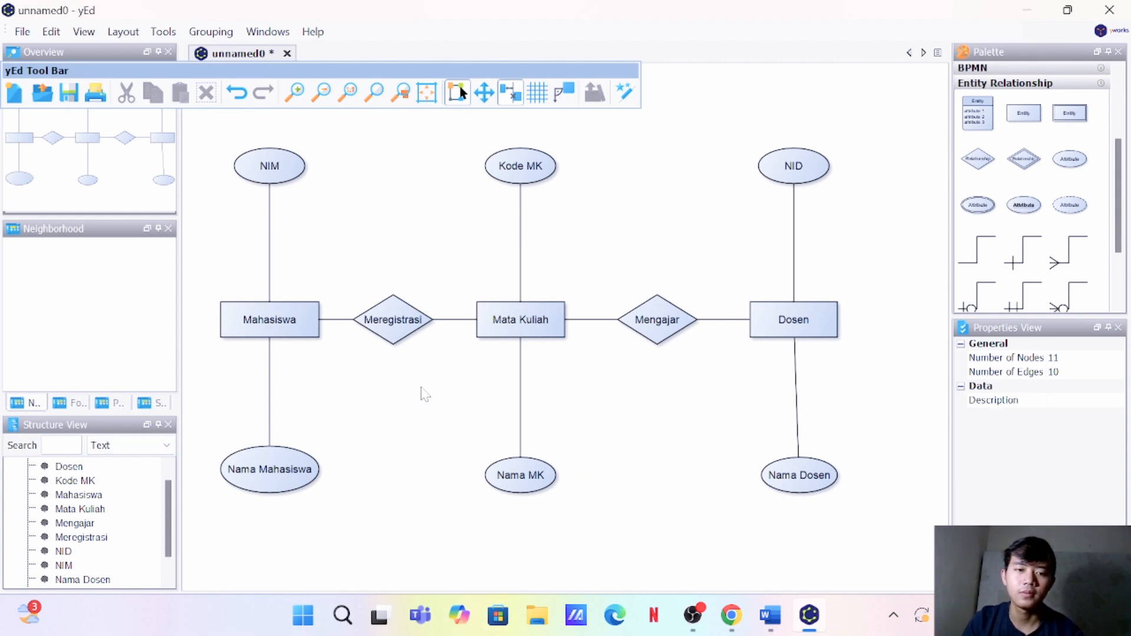
click(327, 320)
right_click(340, 323)
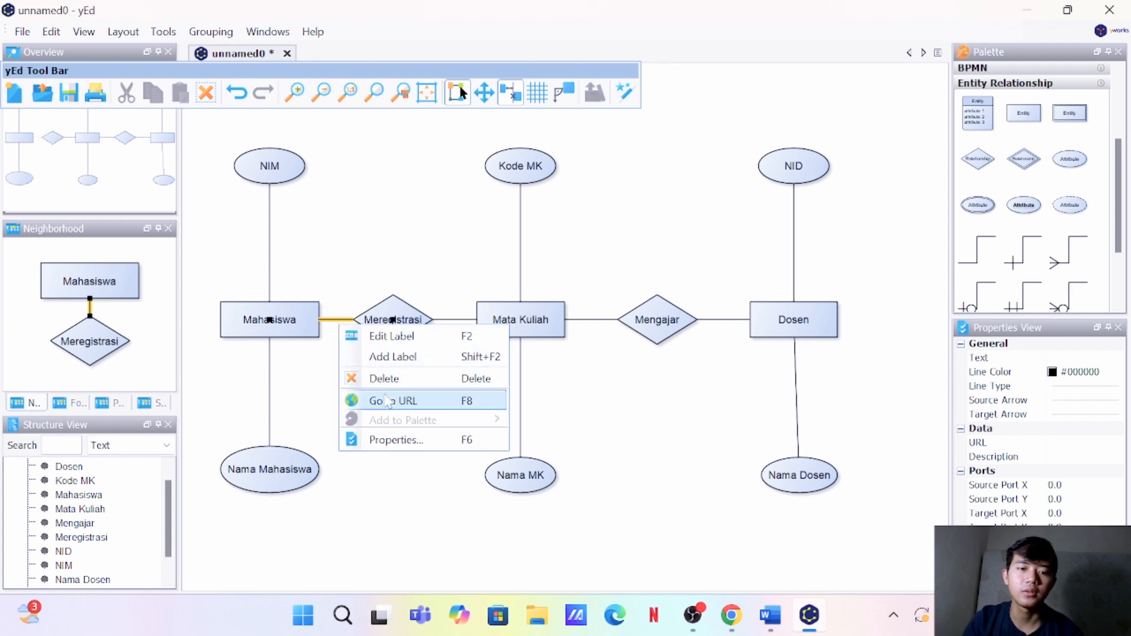
click(406, 378)
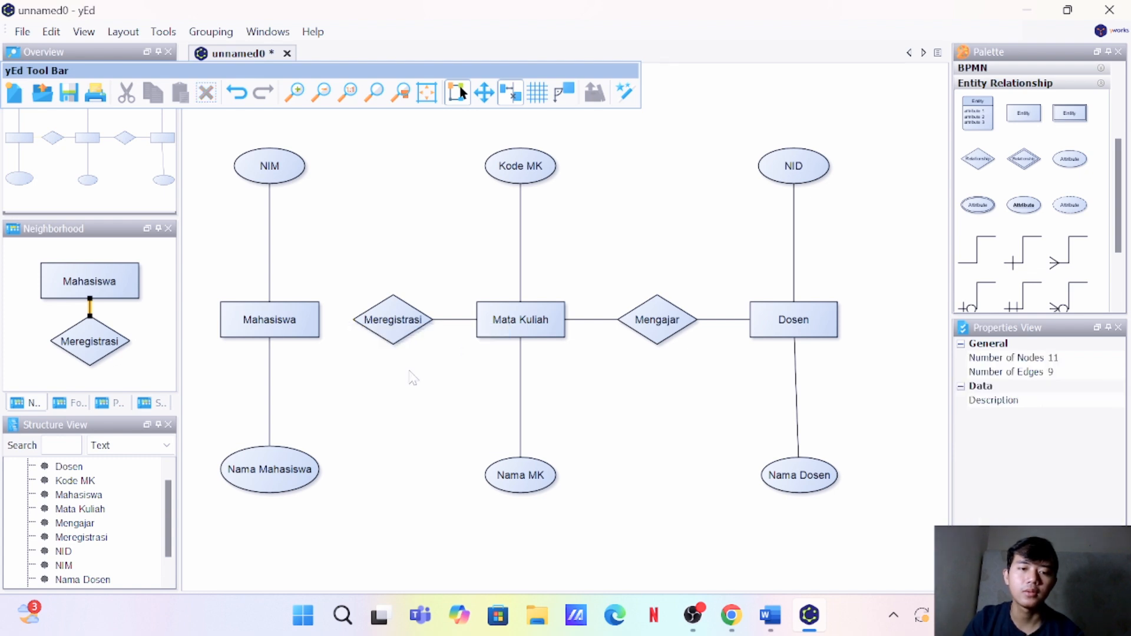
right_click(456, 322)
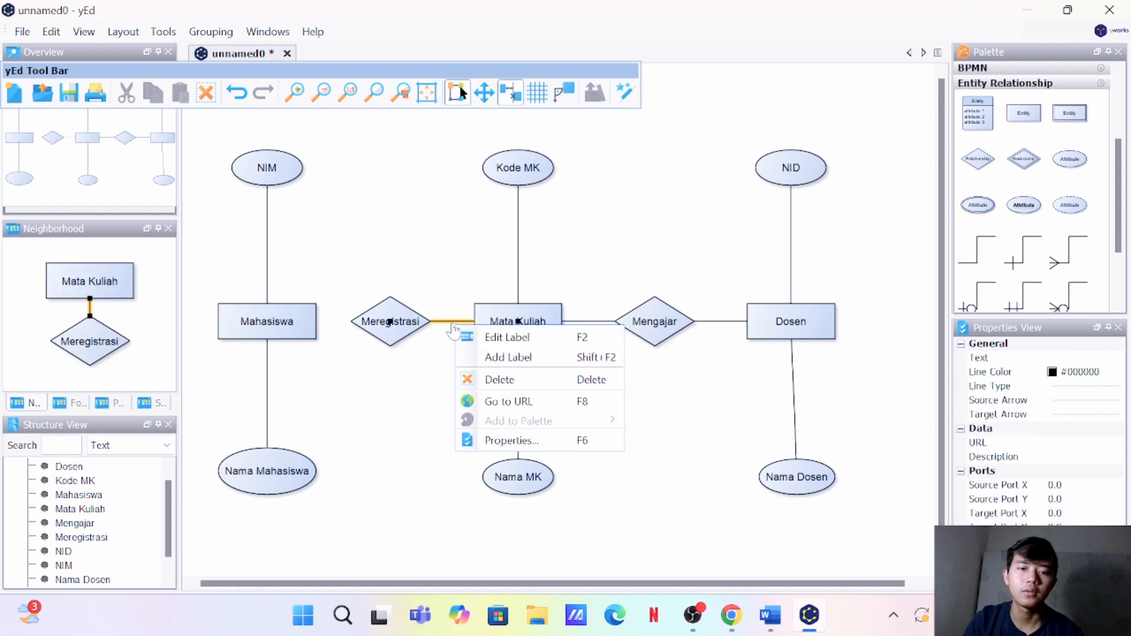
click(508, 380)
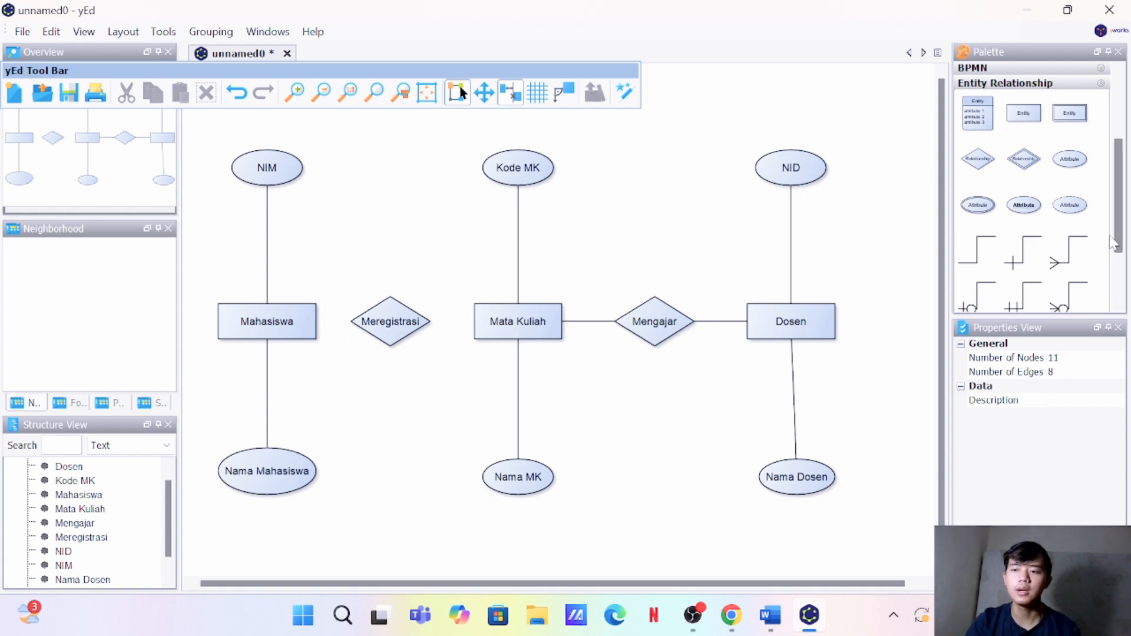
Connect Mahasiswa to Meregistrasi with a barred crow's-foot line, the crow's foot at Mahasiswa, and undo the loop drawn on Mata Kuliah
scroll(990, 271, down, 3)
click(985, 270)
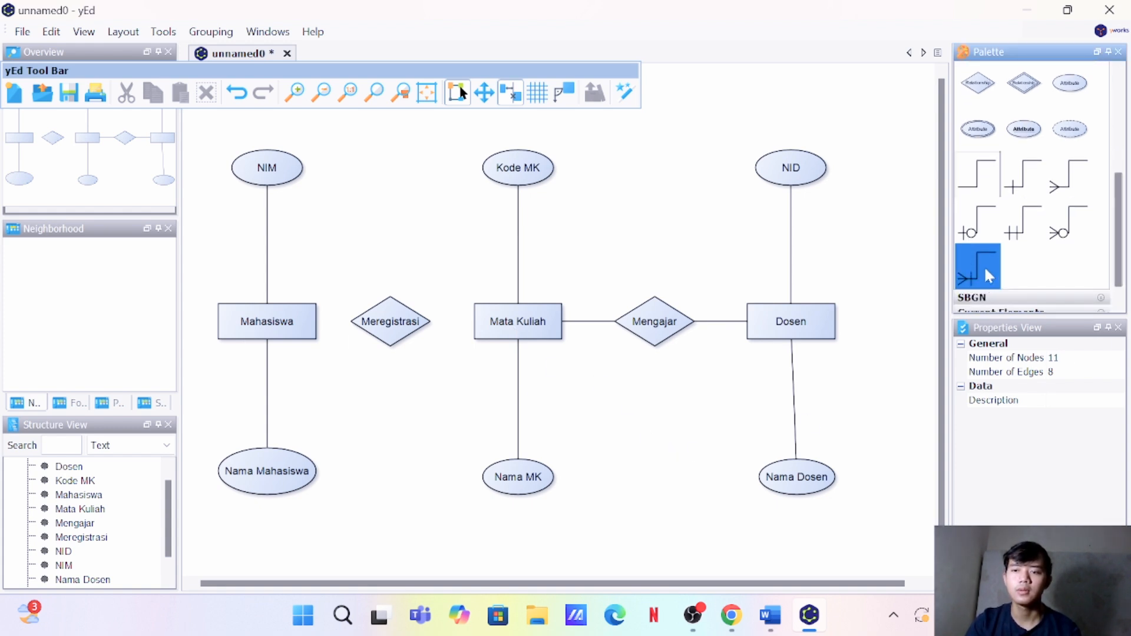
drag(984, 266, 394, 337)
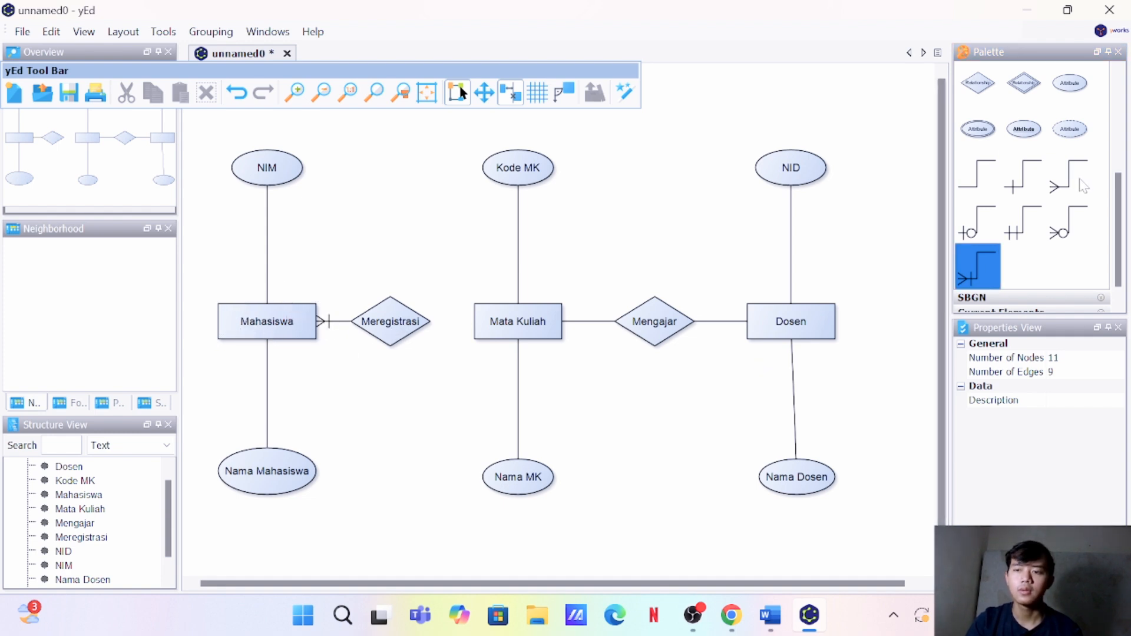
mouse_move(510, 321)
mouse_down()
mouse_move(461, 314)
mouse_move(418, 333)
mouse_move(505, 328)
mouse_up()
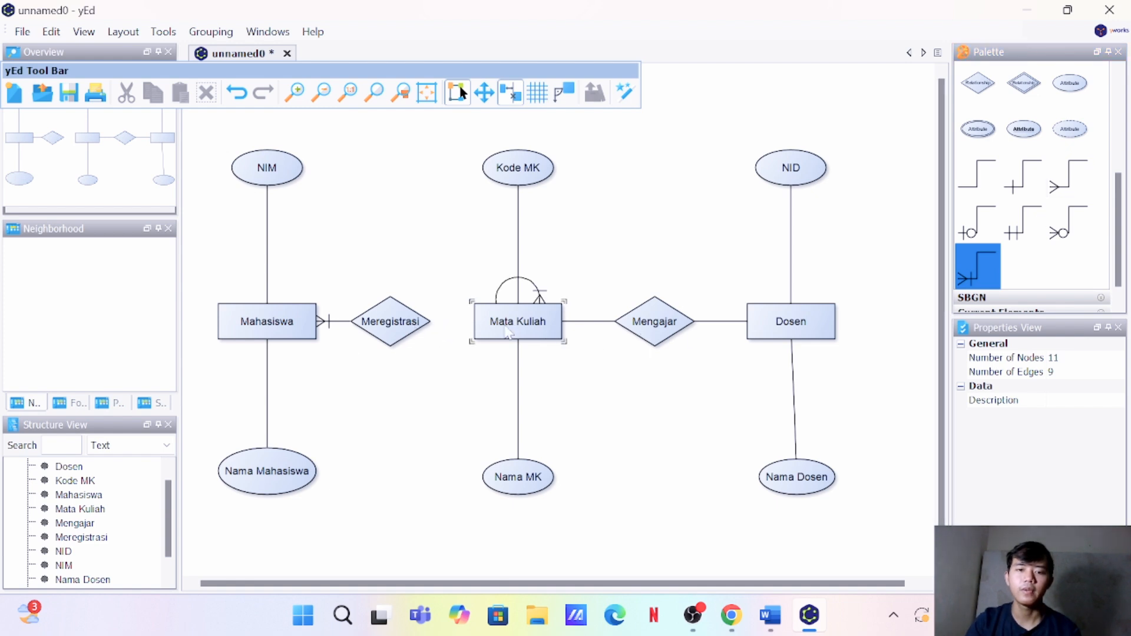
click(236, 93)
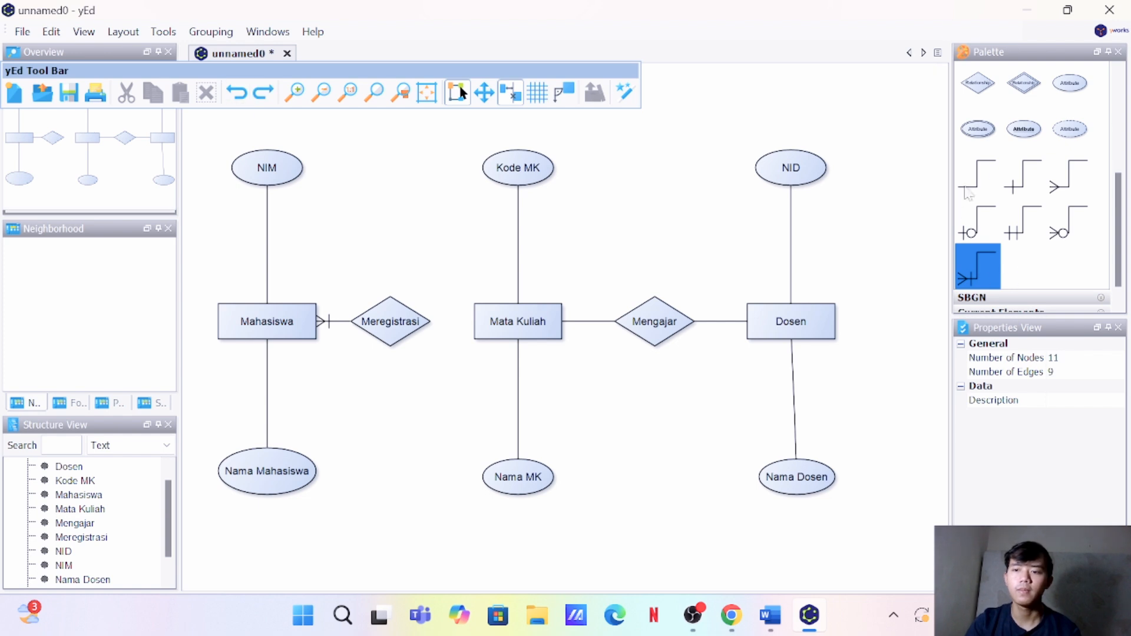
Connect Mata Kuliah to Meregistrasi with a crow's-foot line, the crow's foot at Mata Kuliah, and recheck the cardinality degrees in the Word report
drag(1072, 179, 406, 331)
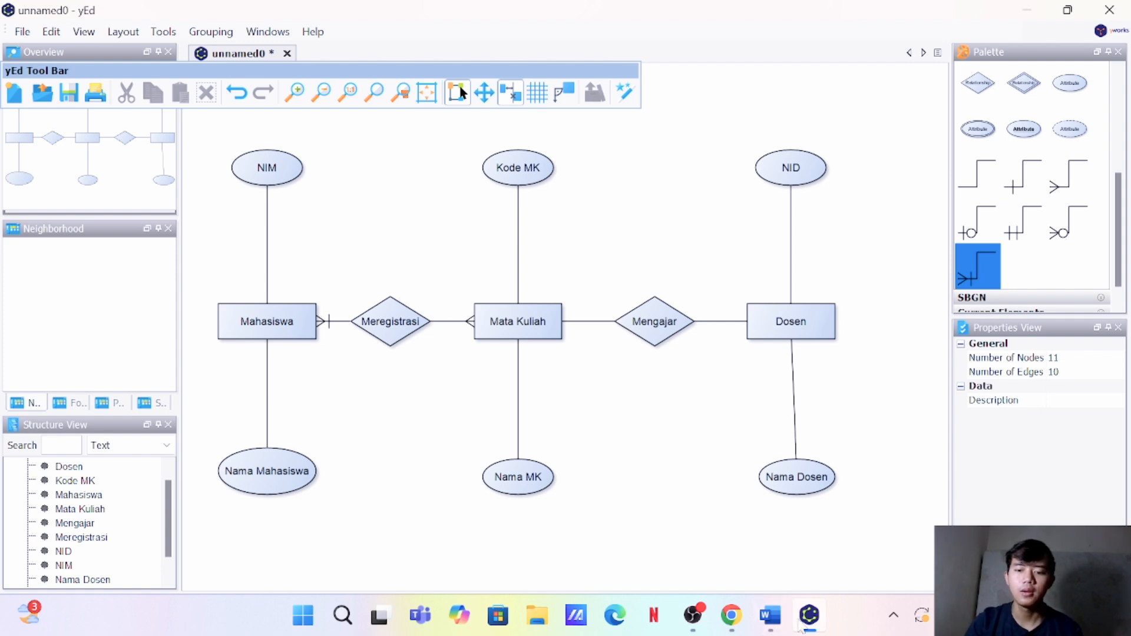
click(770, 617)
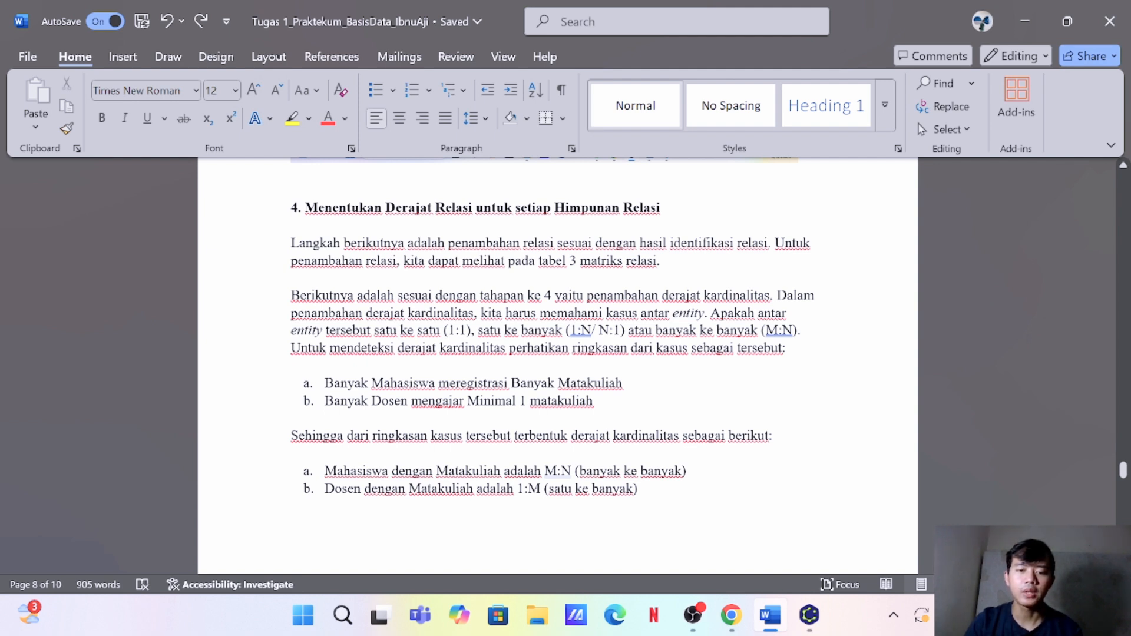
mouse_move(814, 627)
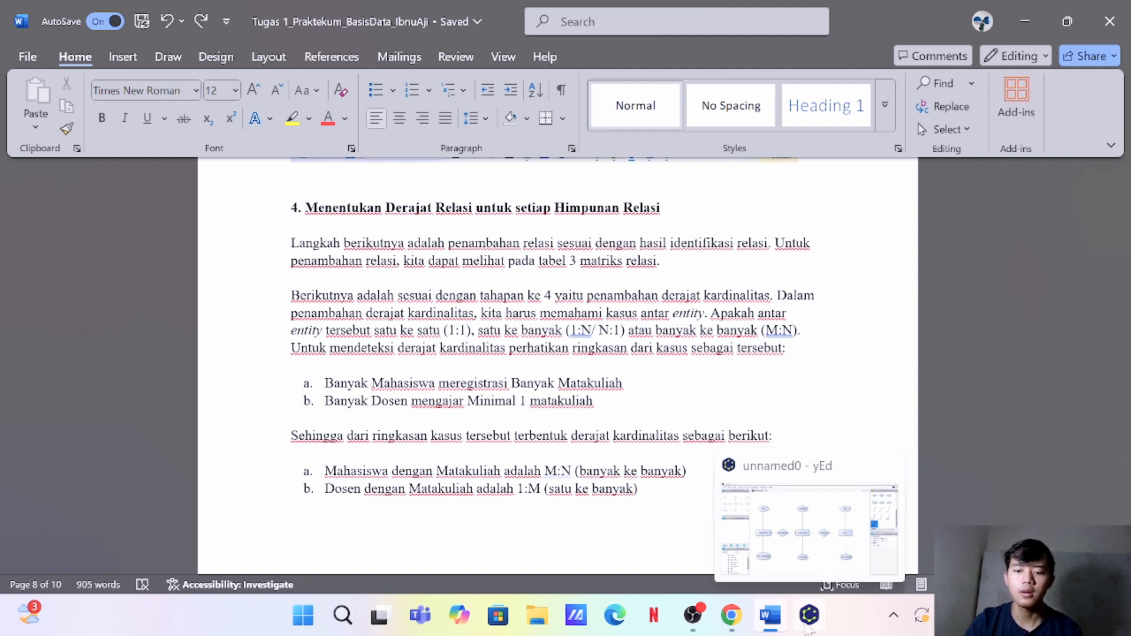
Return to yEd and delete the plain lines joining Mengajar to Mata Kuliah and to Dosen
click(808, 617)
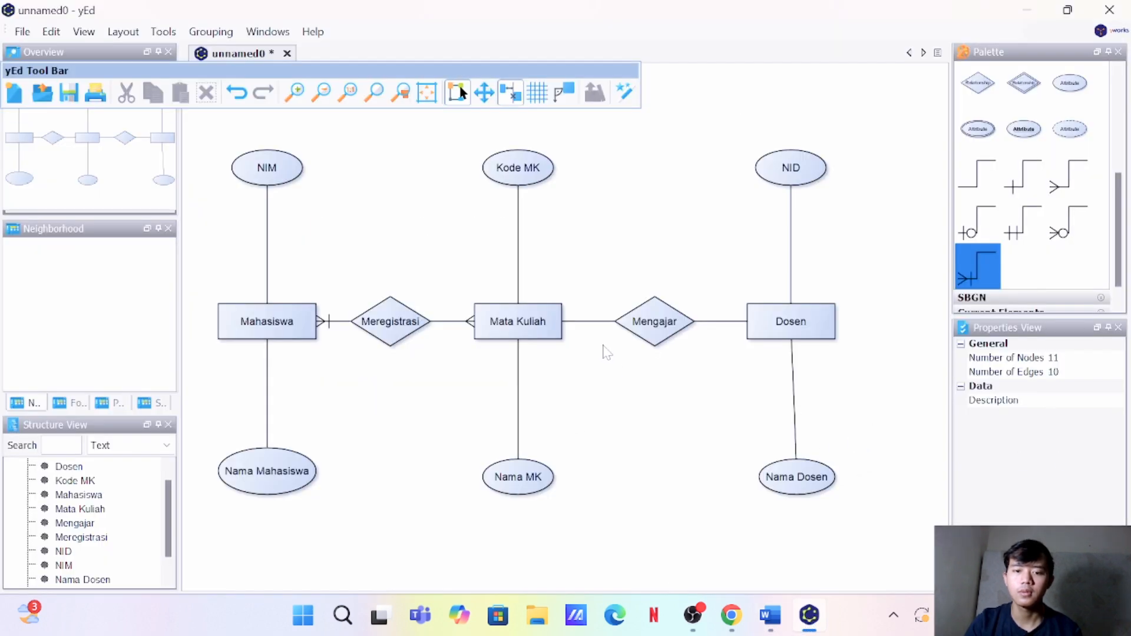
click(586, 322)
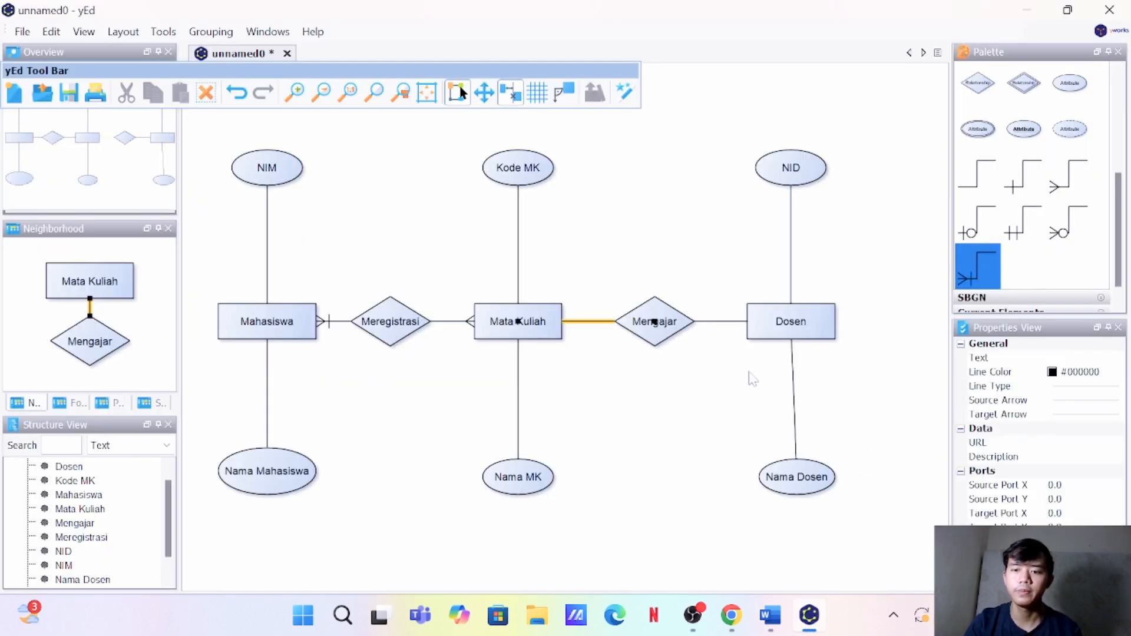
right_click(587, 322)
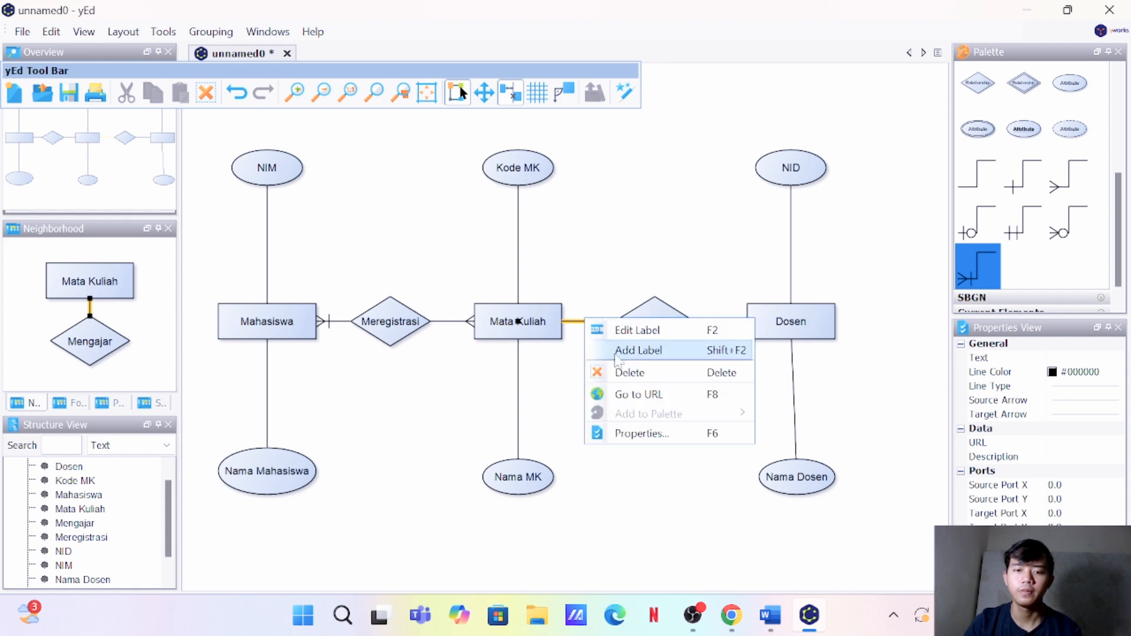
click(606, 372)
click(726, 322)
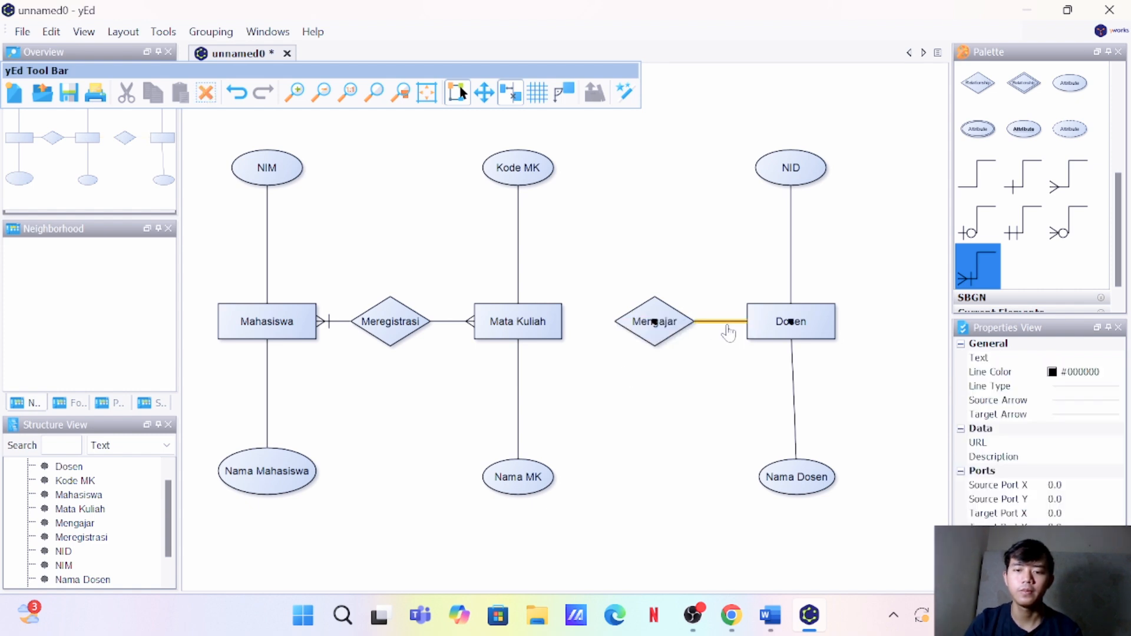
right_click(728, 323)
click(760, 379)
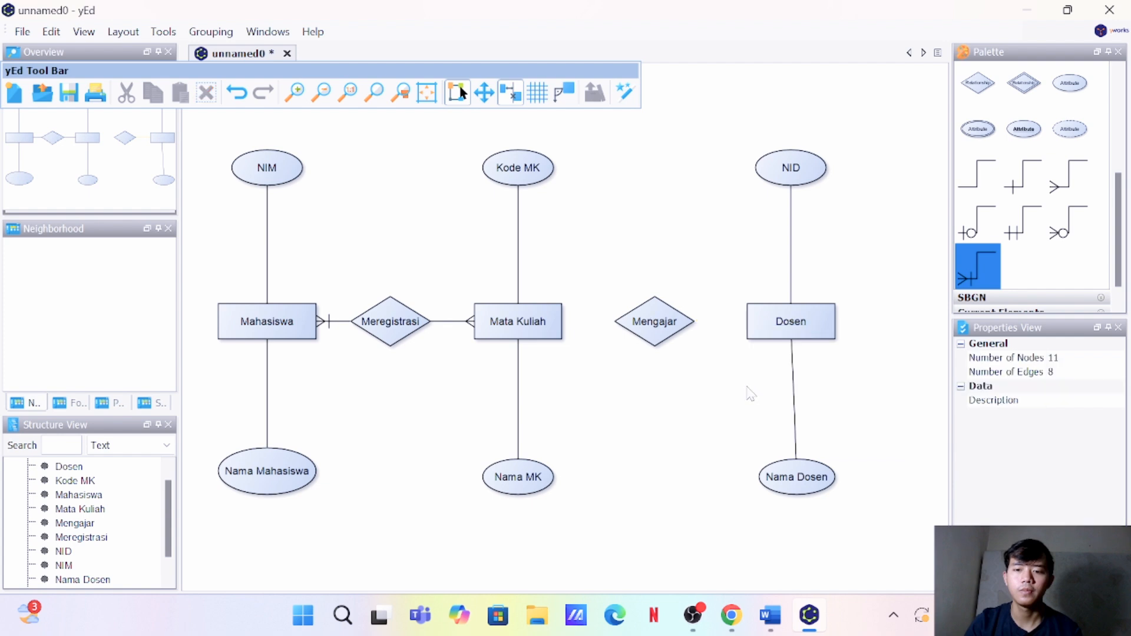
Connect Mengajar to Mata Kuliah with a barred crow's foot at Mata Kuliah, and to Dosen with a double bar at Dosen
click(805, 318)
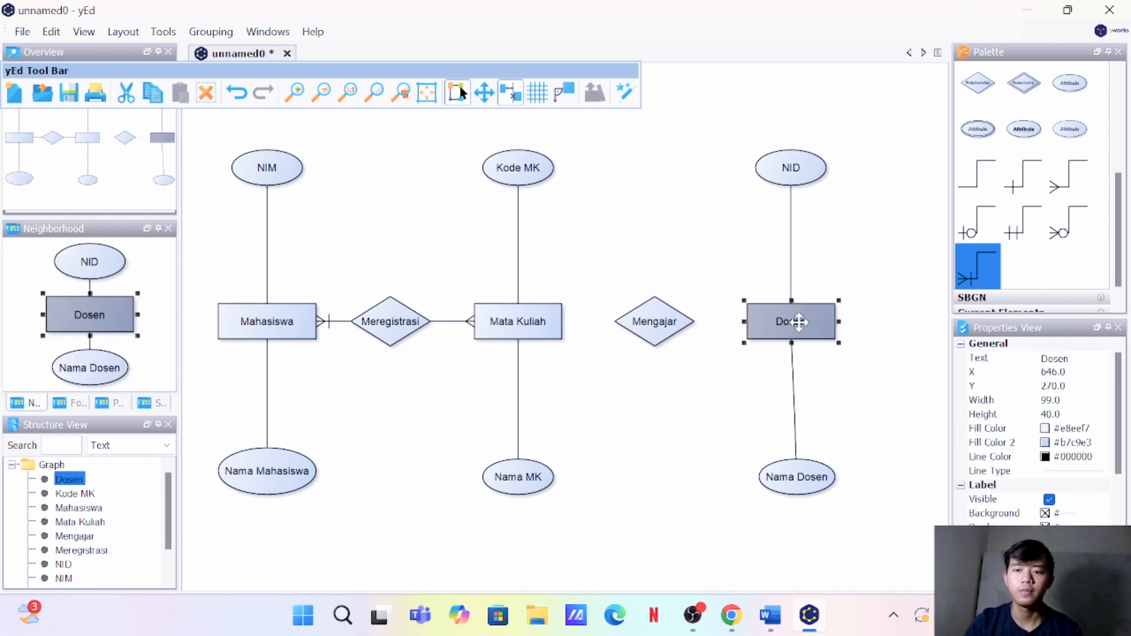
drag(798, 321, 803, 326)
click(713, 403)
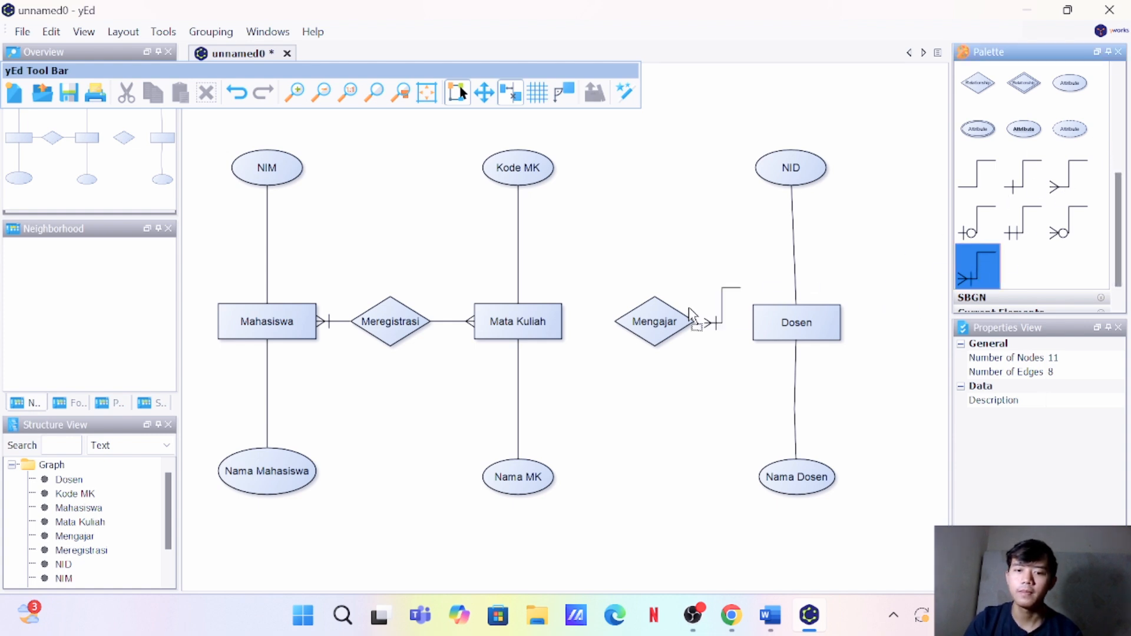
drag(545, 321, 645, 328)
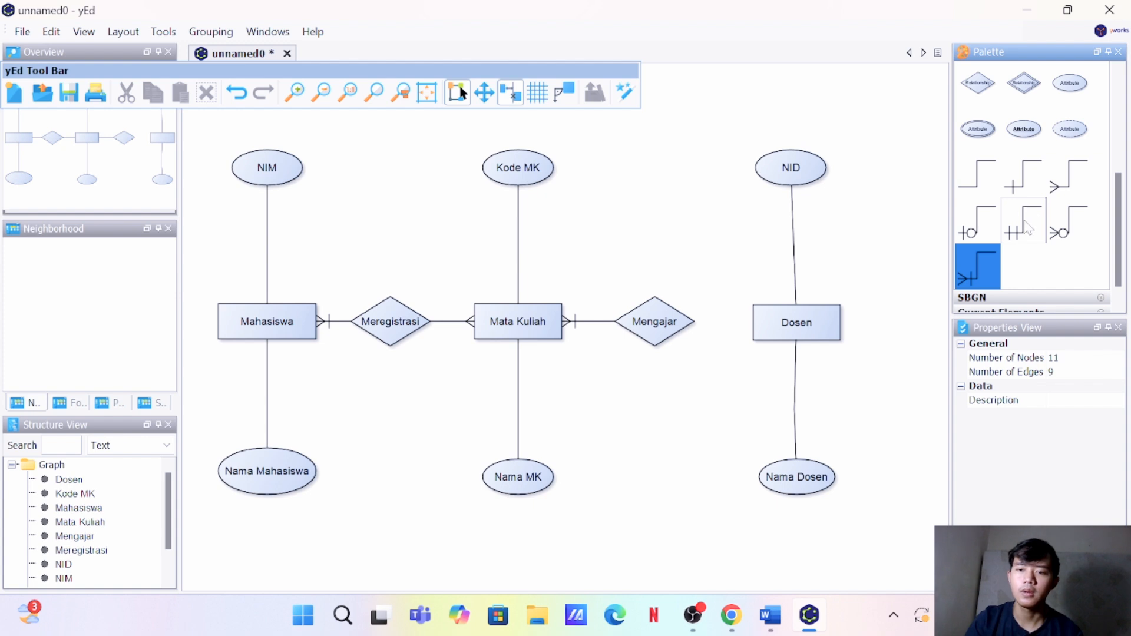
drag(1026, 227, 678, 333)
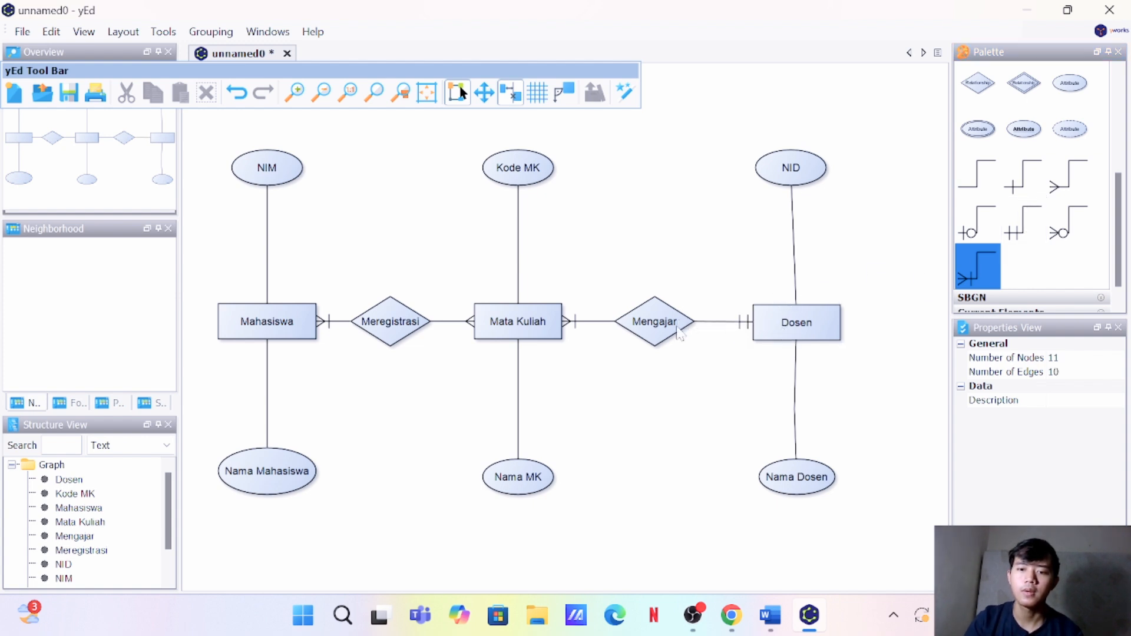
Replace the slanted line between Dosen and Nama Dosen with a new plain line
click(790, 412)
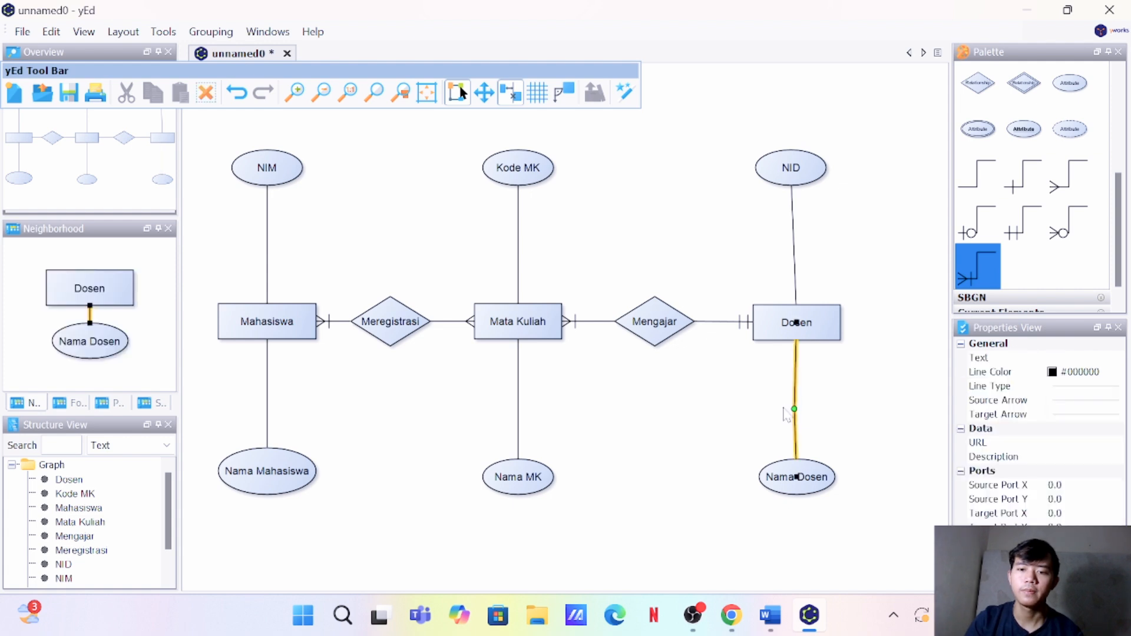
right_click(795, 399)
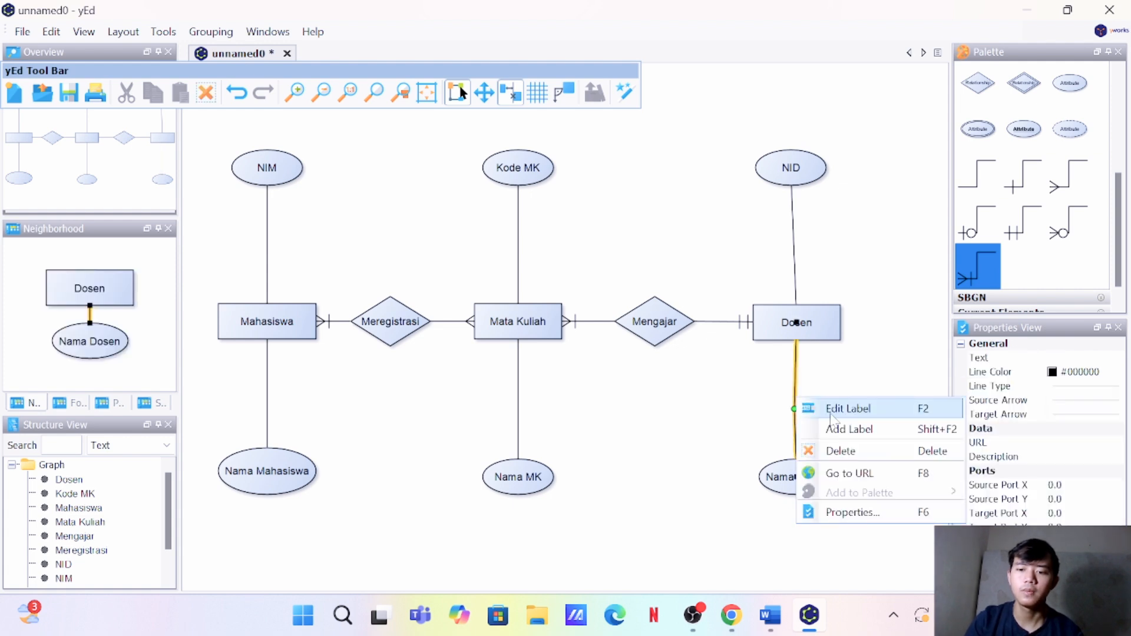
key(Escape)
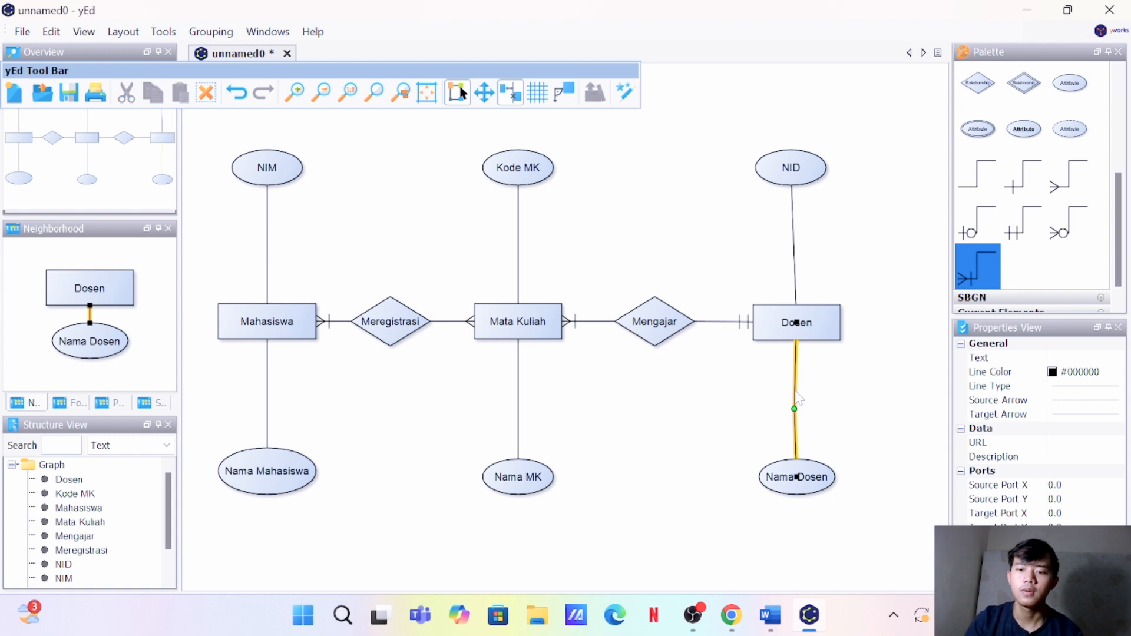
right_click(796, 393)
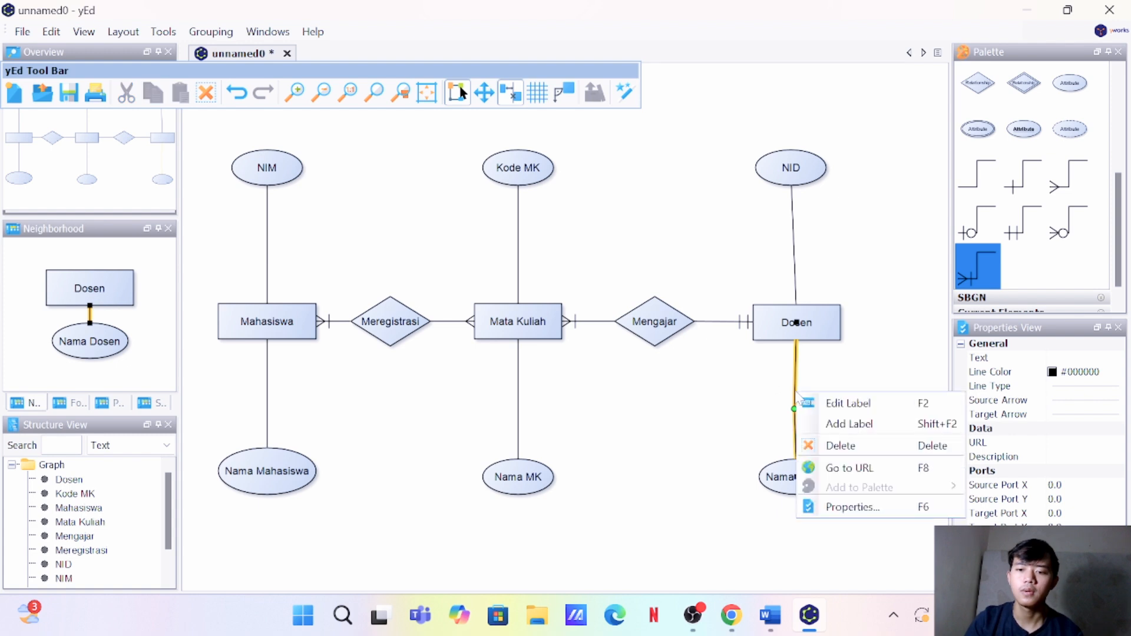
click(825, 446)
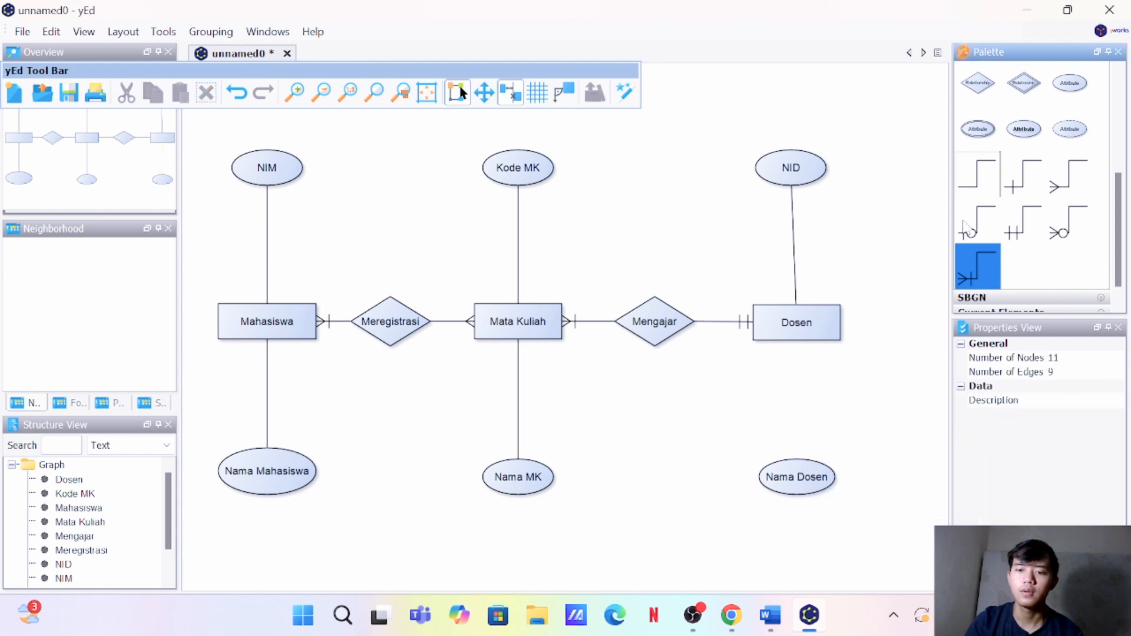
drag(983, 187, 792, 326)
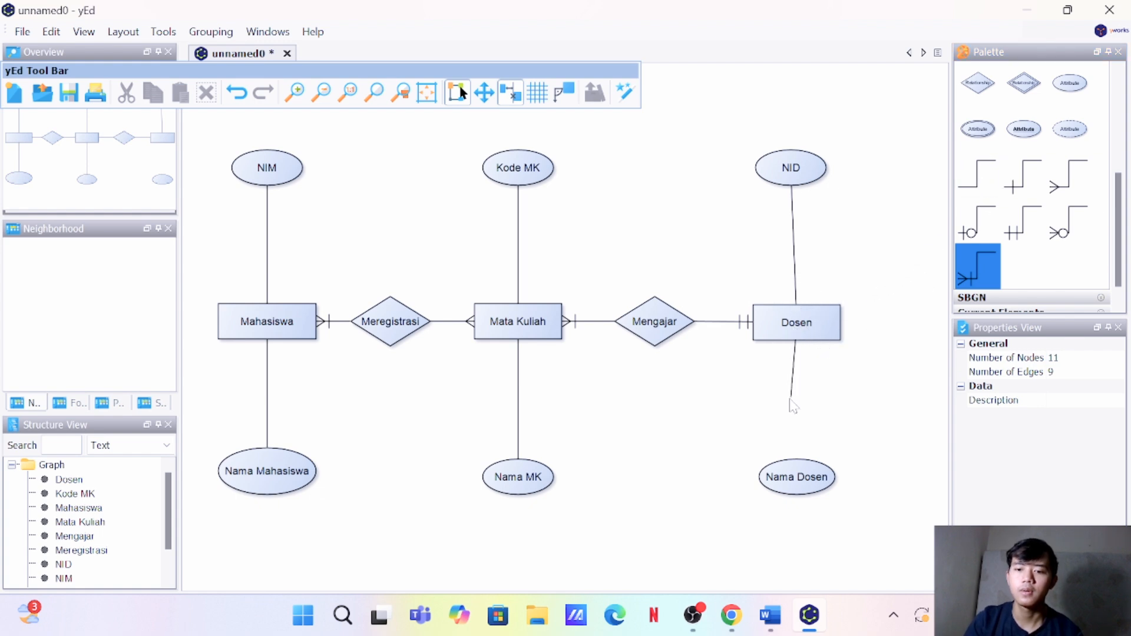
click(802, 477)
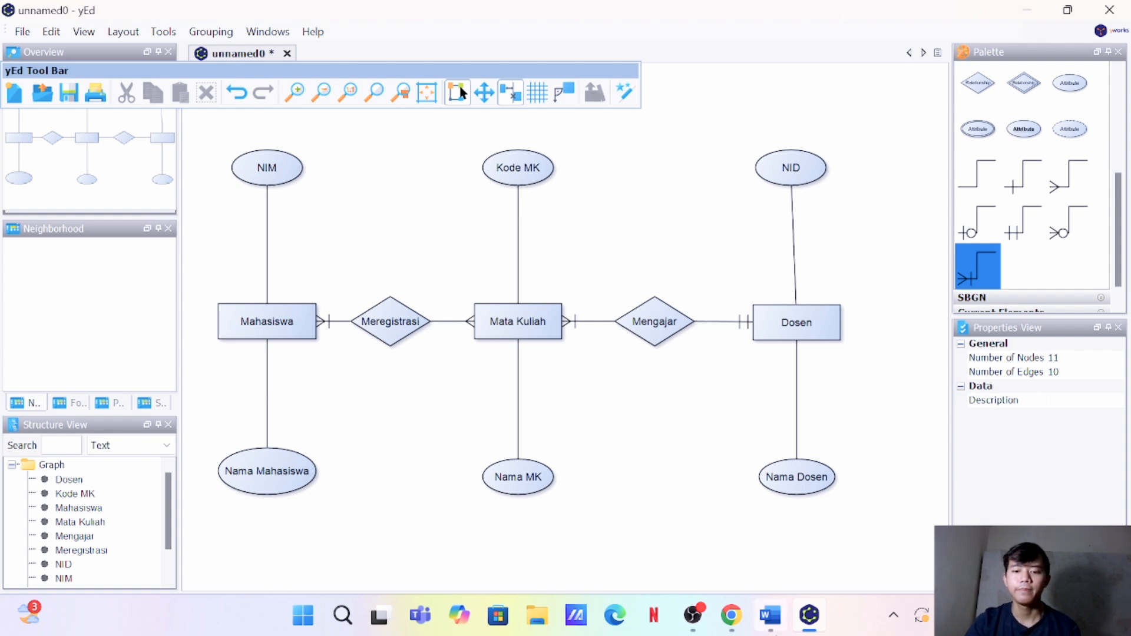
Switch to the Word report and review how the cardinality diagram is read, its yEd picture and the rule for M:N relations in section 5
mouse_move(824, 634)
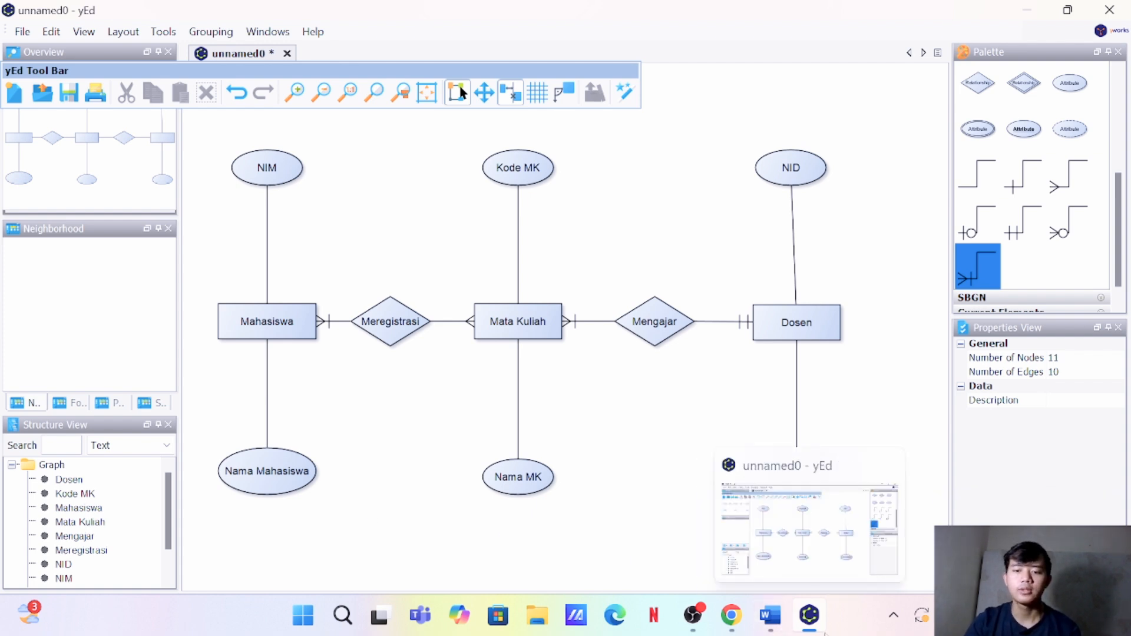
click(770, 616)
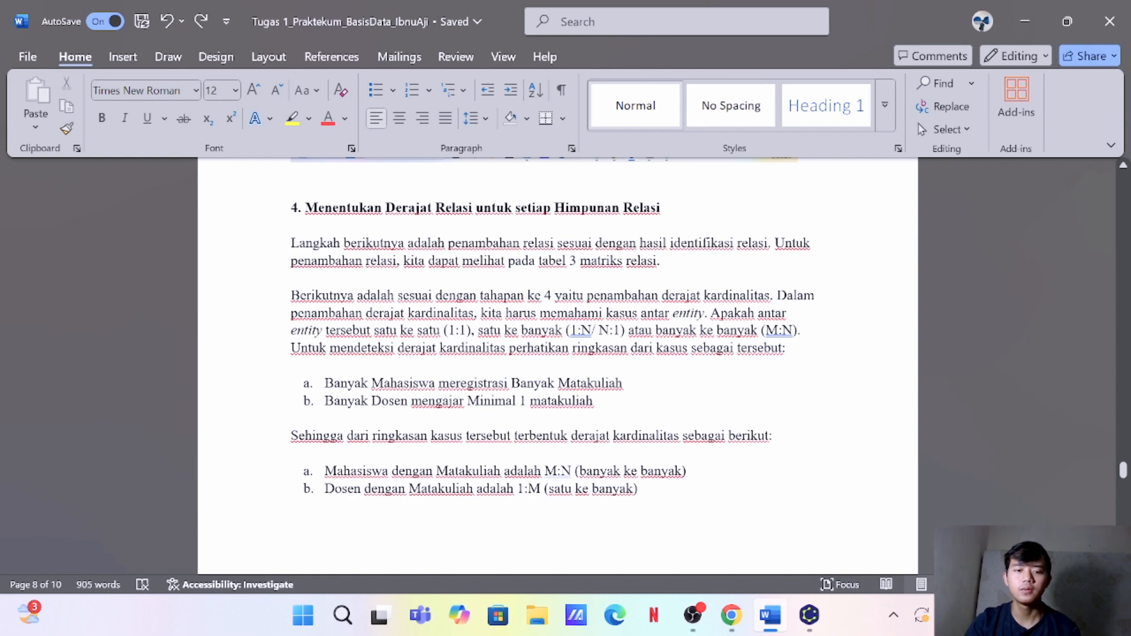
scroll(557, 365, down, 5)
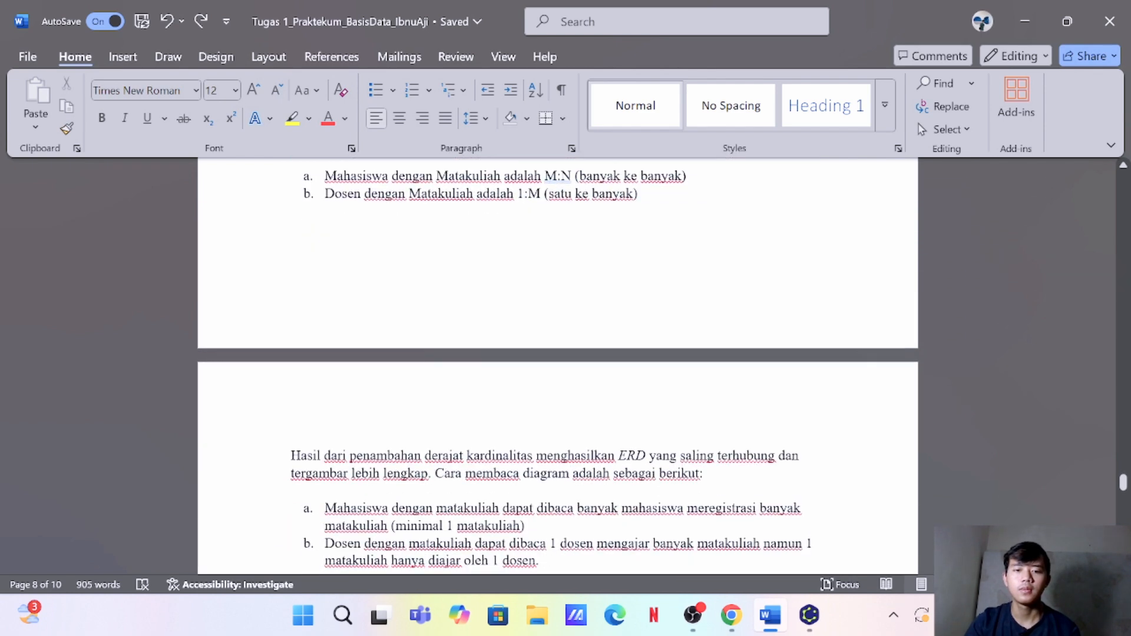
scroll(557, 365, down, 6)
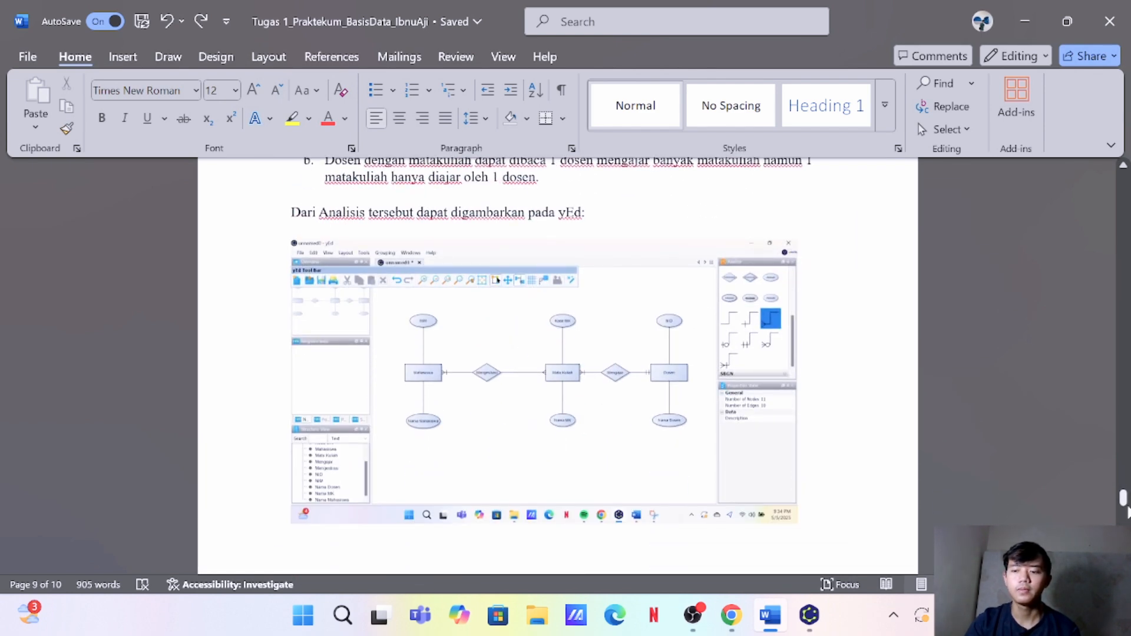
drag(1123, 499, 1123, 514)
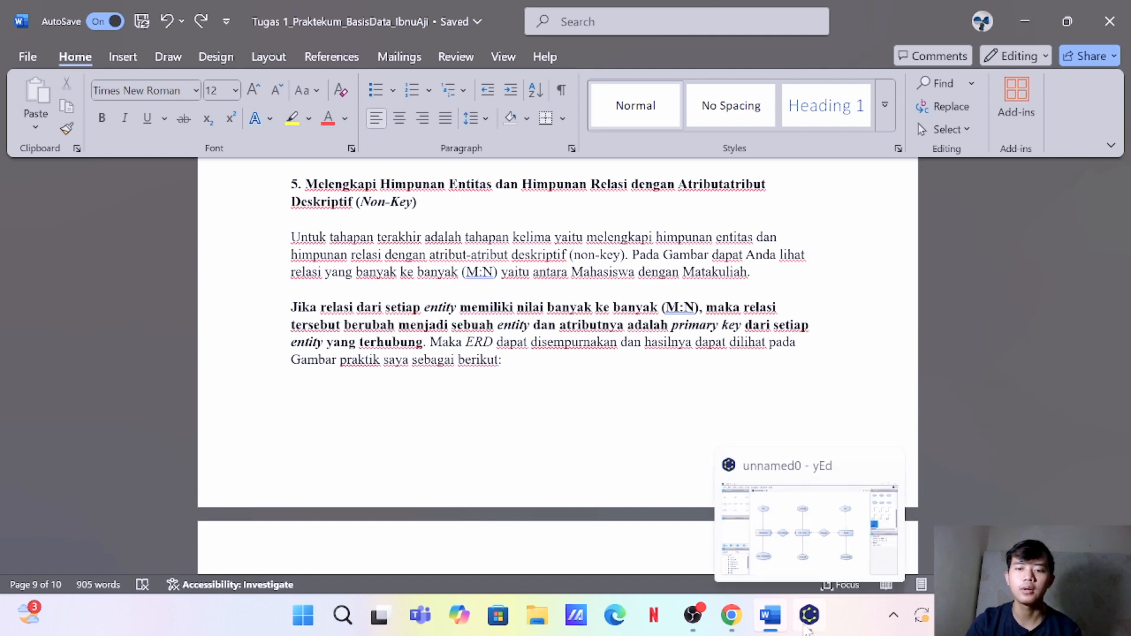
Compare the relation between Mahasiswa and Mata Kuliah in the yEd diagram with the many-to-many rule in section 5 of the Word report
click(809, 614)
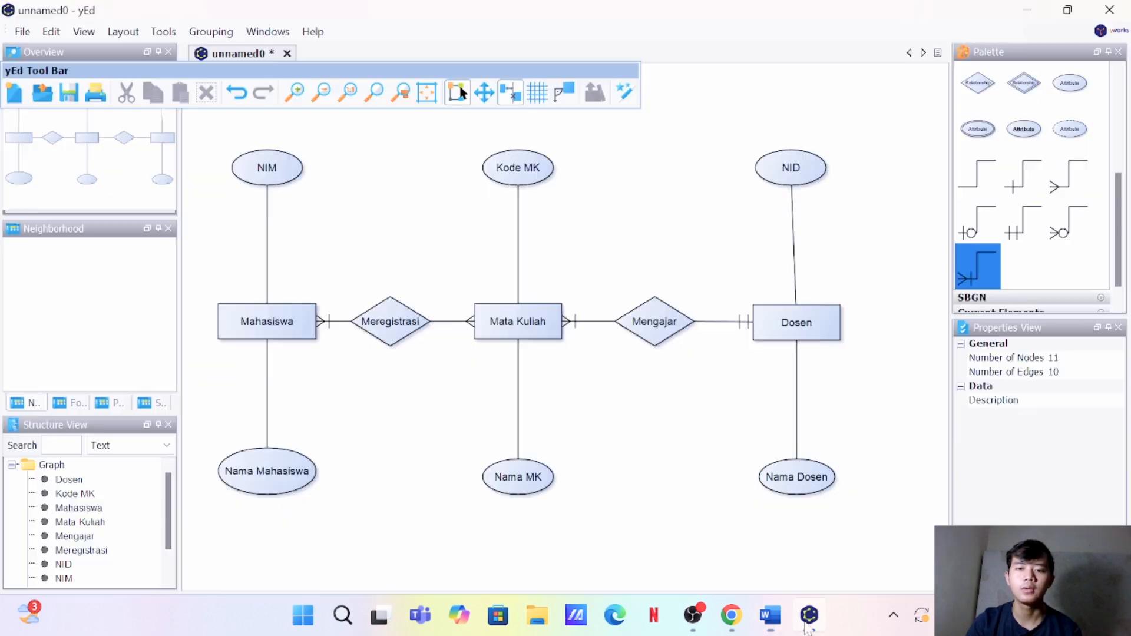
click(278, 327)
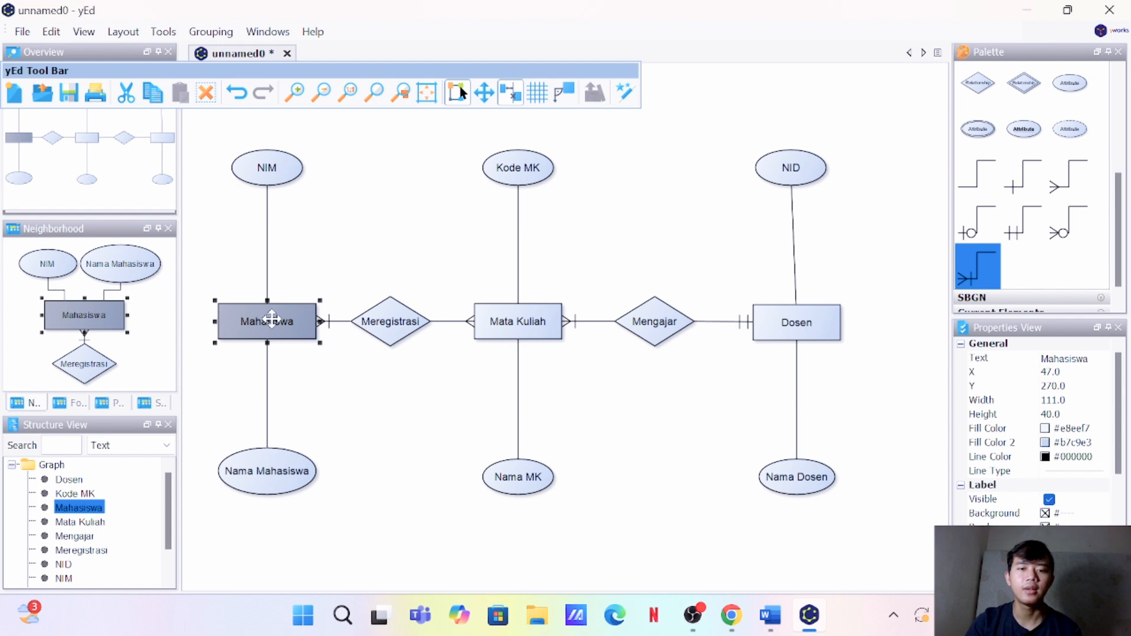
click(496, 334)
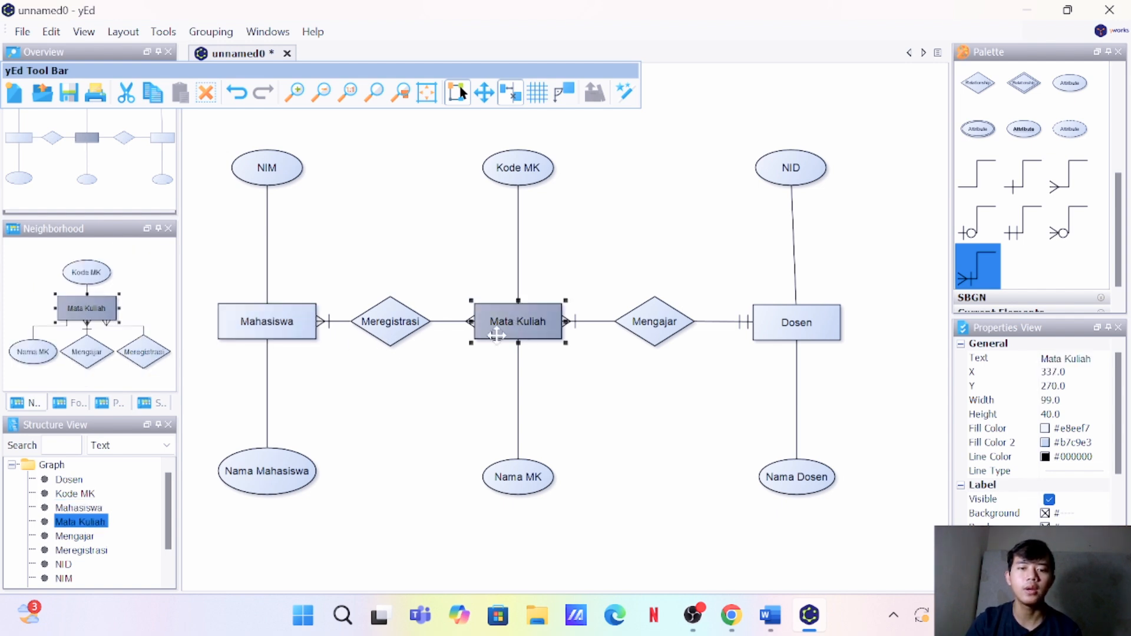
click(287, 326)
click(522, 334)
click(770, 615)
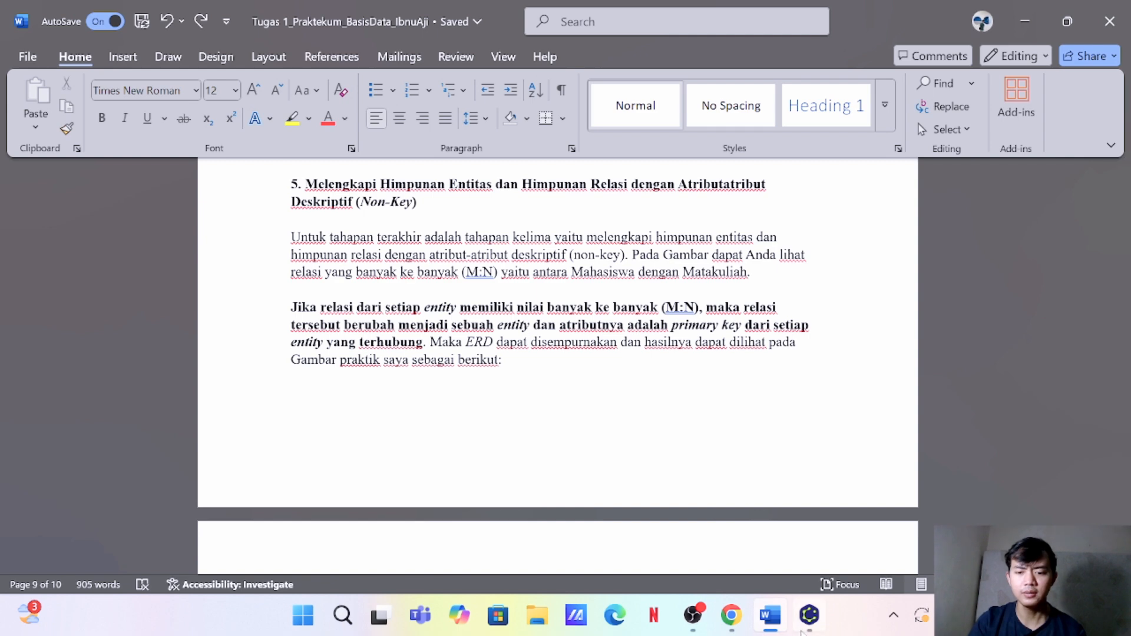
click(809, 615)
click(251, 331)
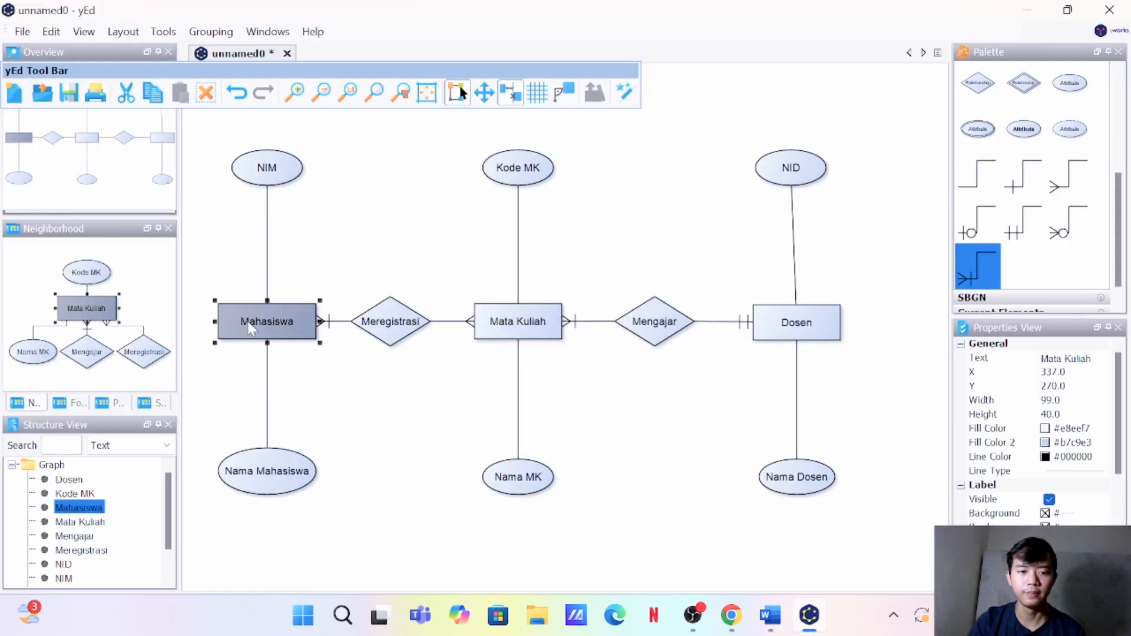
click(516, 326)
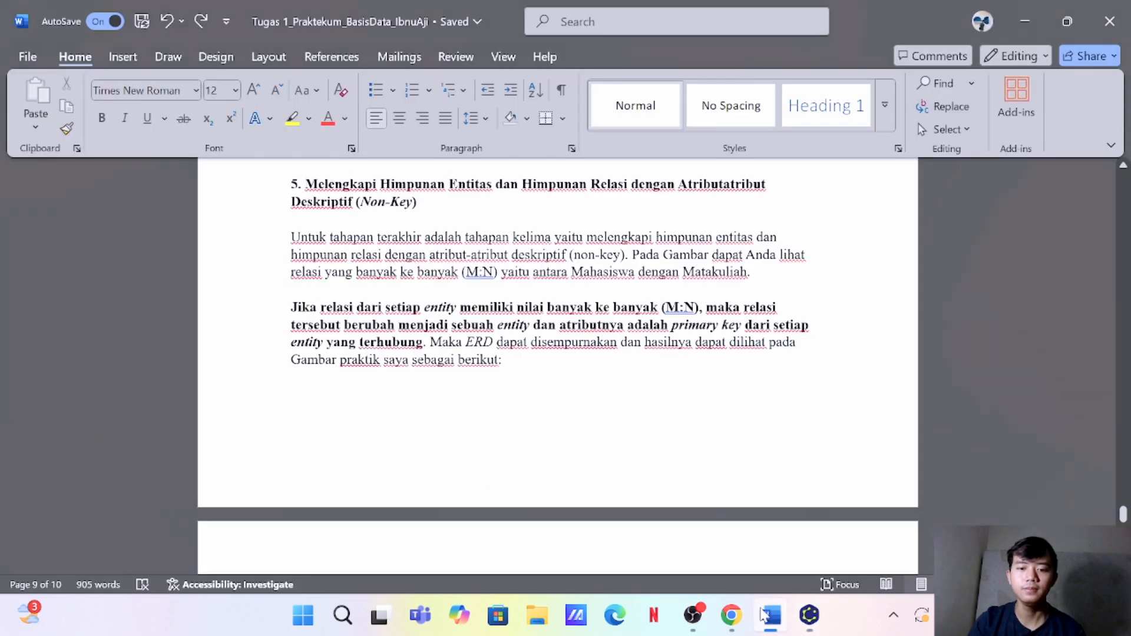
click(769, 614)
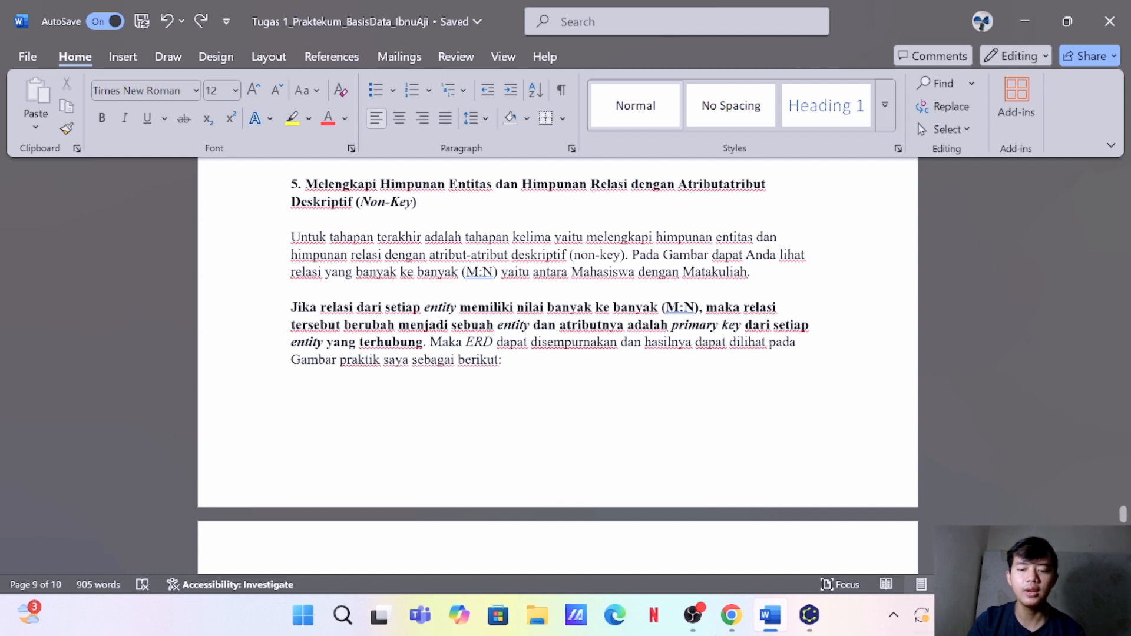
Return to yEd and delete the barred crow's-foot line joining Mahasiswa and Meregistrasi
click(809, 617)
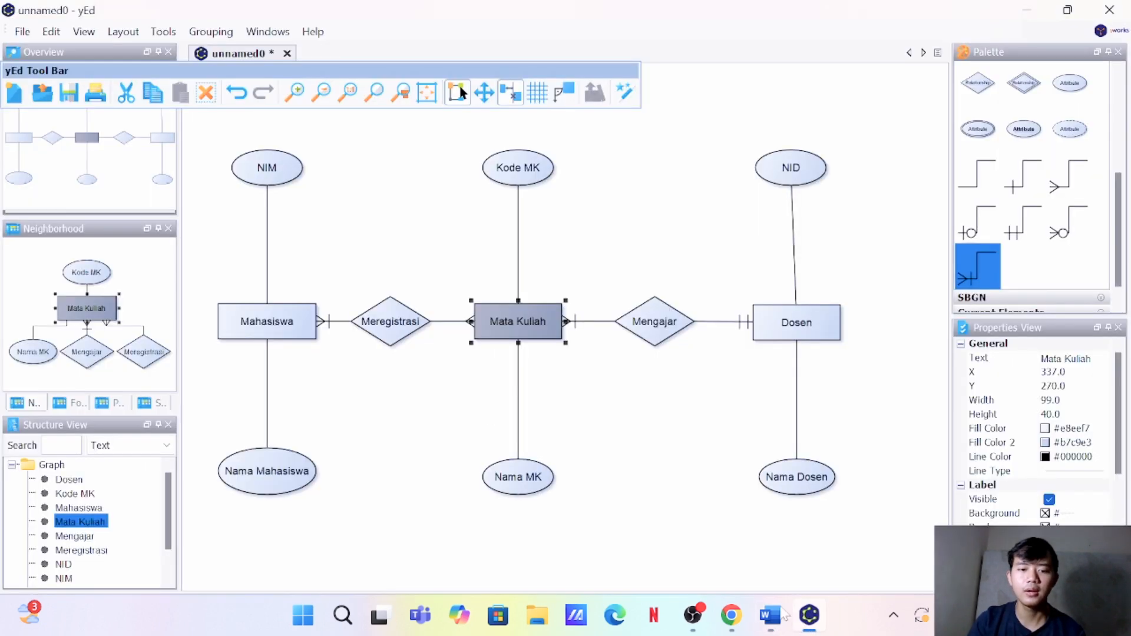
click(391, 330)
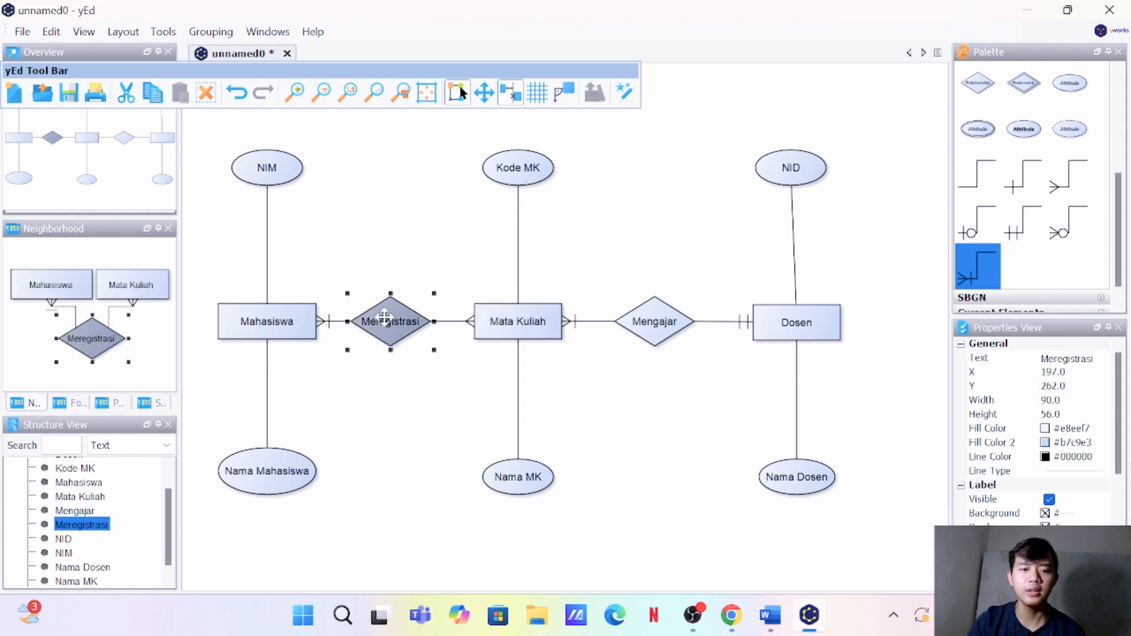
click(331, 321)
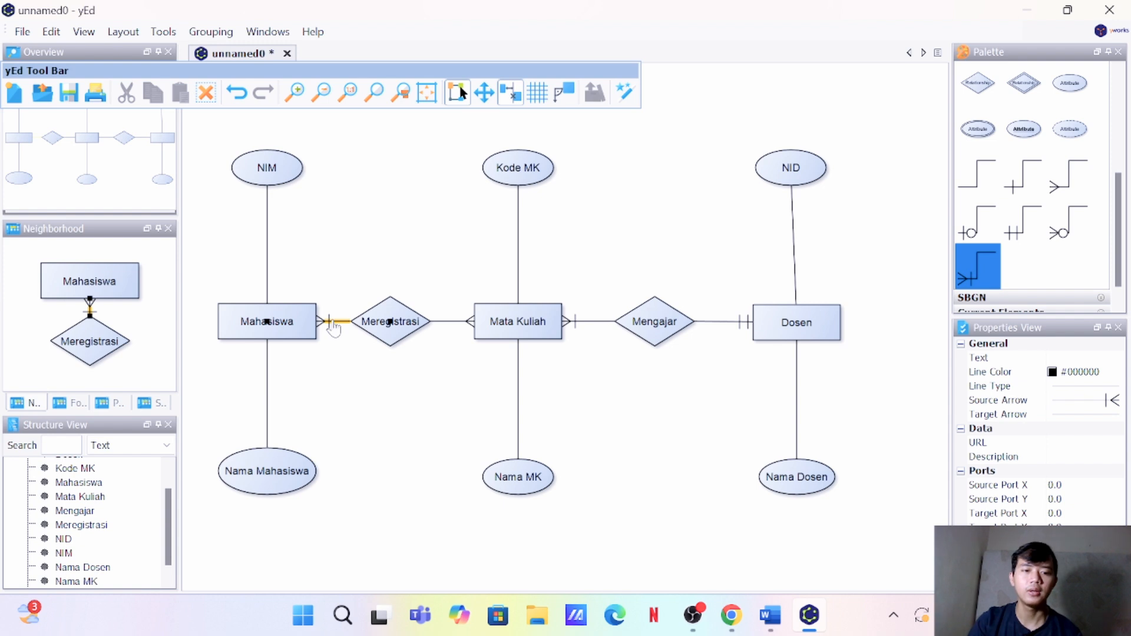
right_click(333, 321)
click(380, 377)
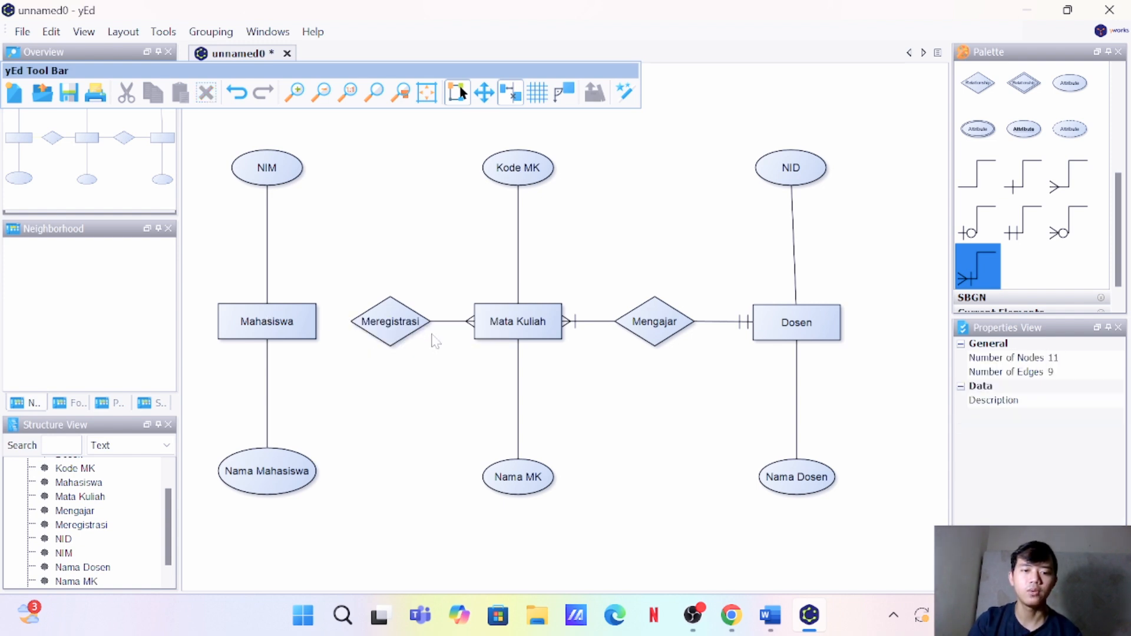
Delete the crow's-foot line joining Meregistrasi and Mata Kuliah
click(445, 322)
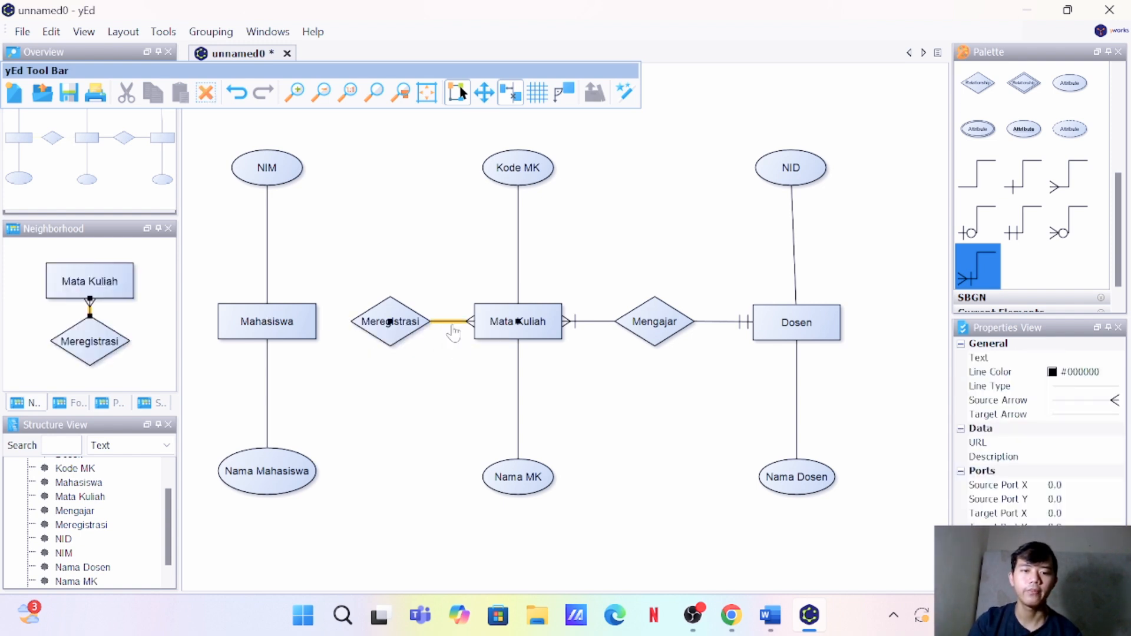
right_click(453, 325)
click(498, 380)
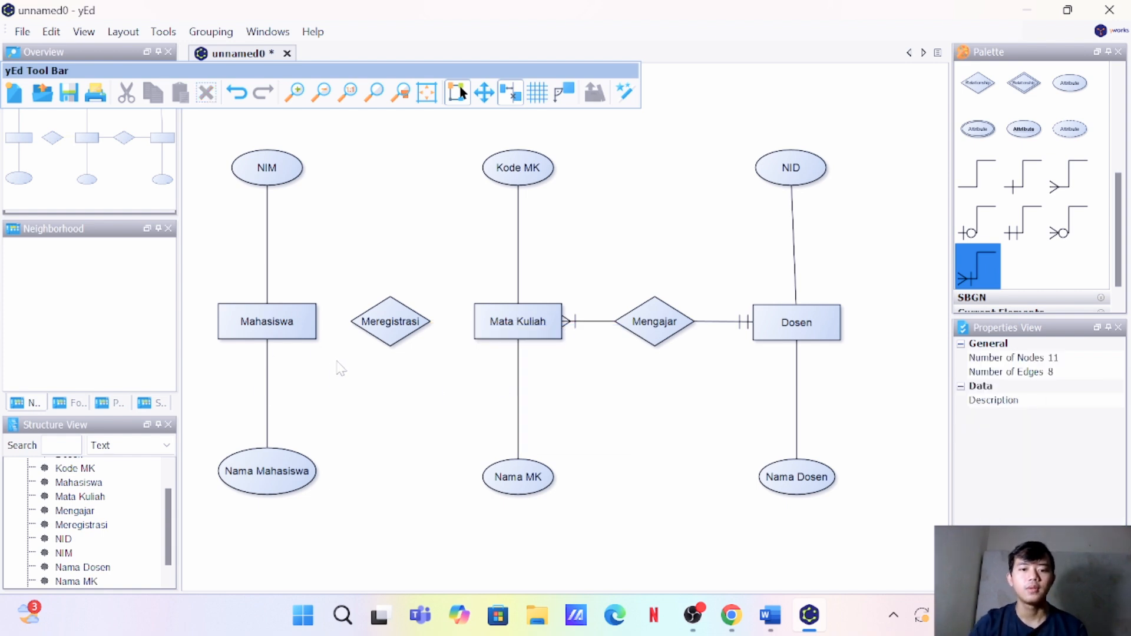
Shift Mahasiswa with its NIM and Nama Mahasiswa attributes, plus the Meregistrasi diamond, left and away from Mata Kuliah
scroll(340, 362, up, 1)
scroll(340, 362, down, 3)
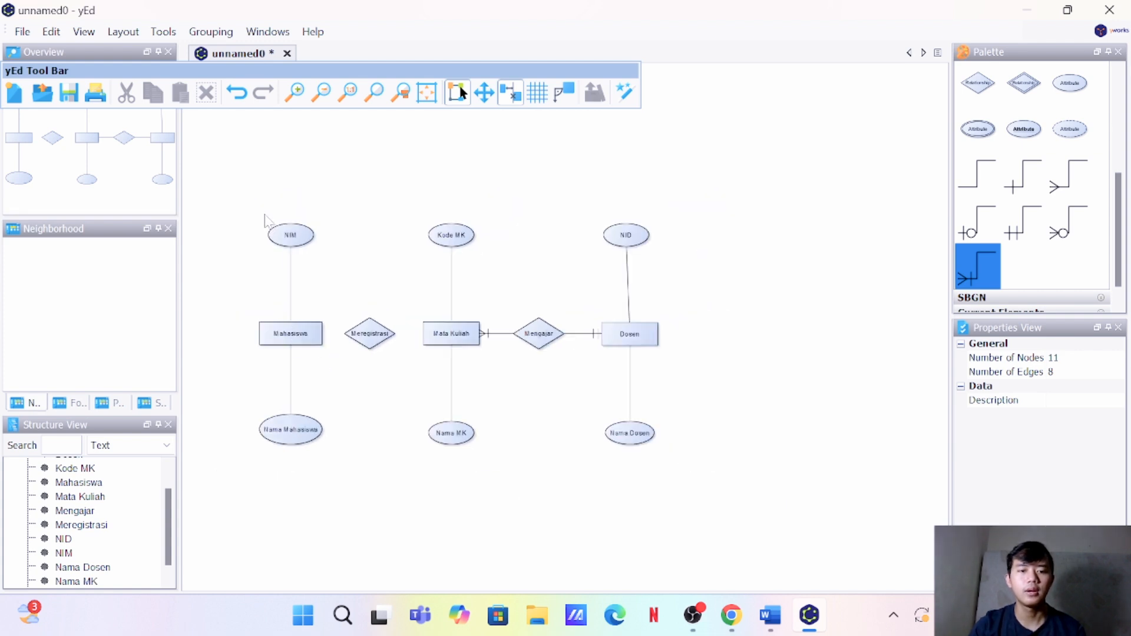
drag(261, 215, 338, 474)
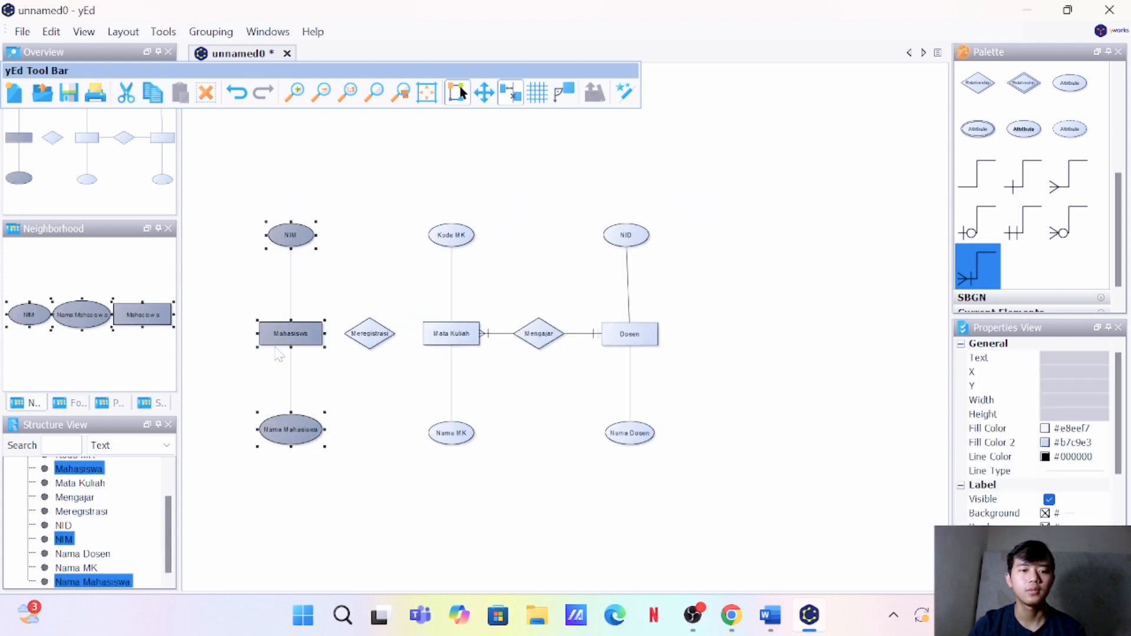
drag(269, 336, 210, 336)
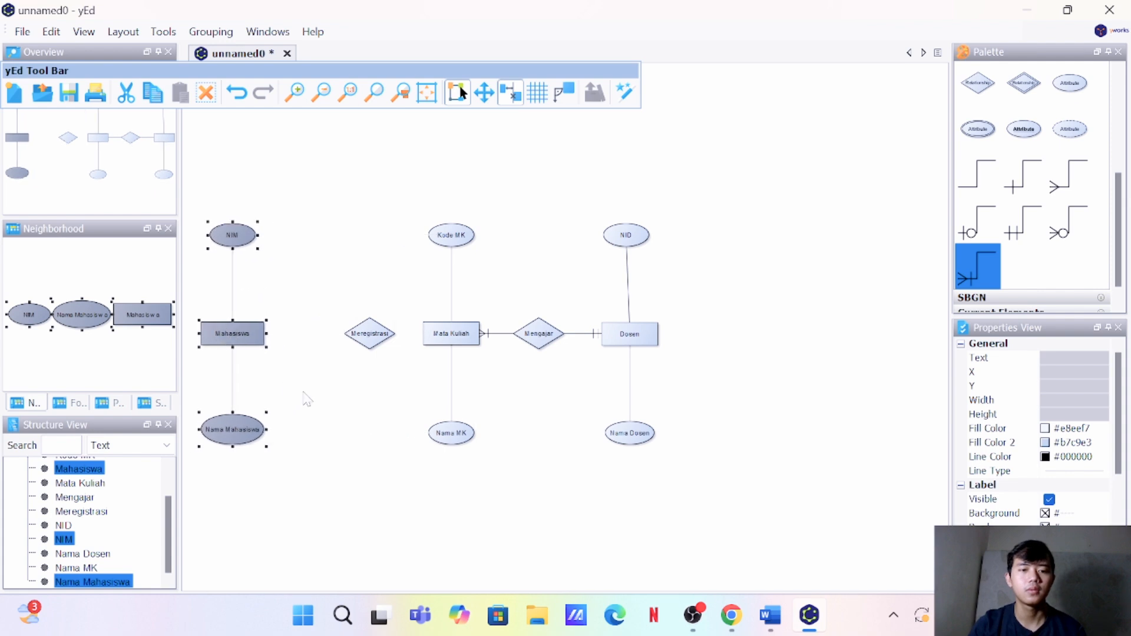
click(332, 413)
drag(373, 344, 316, 340)
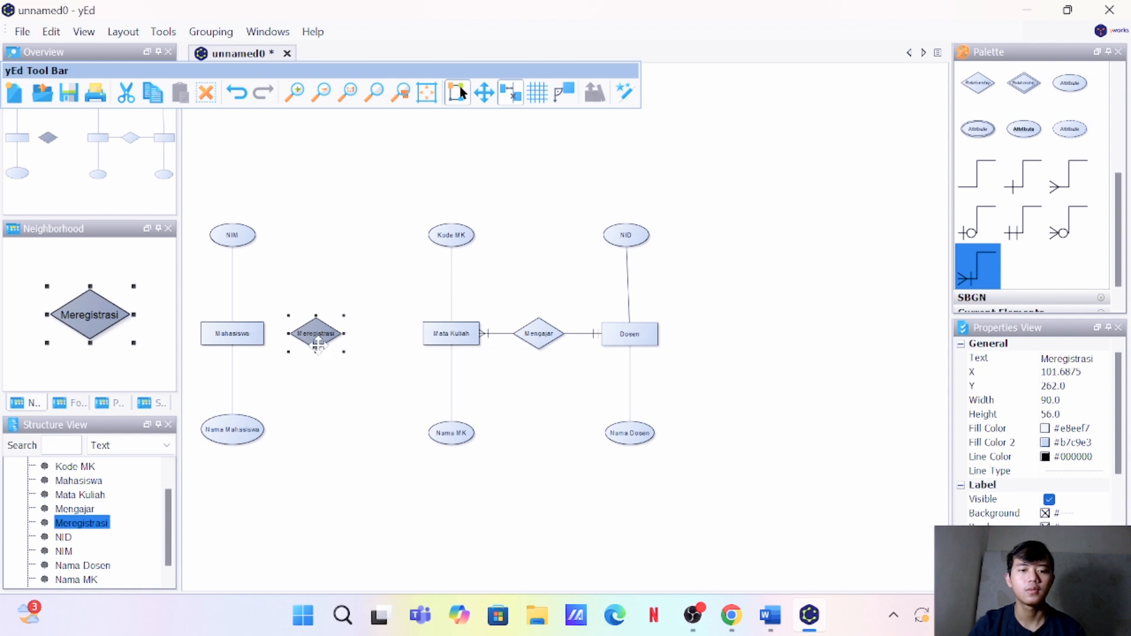
click(380, 386)
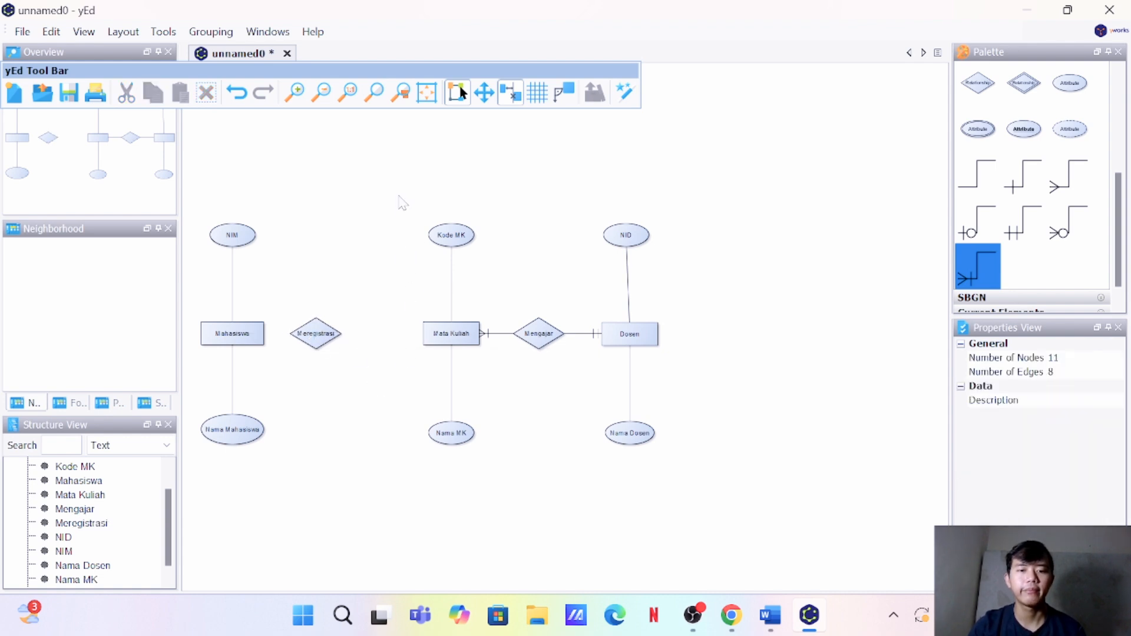
Shift Mata Kuliah and Dosen with their attributes to the right, widening the gap beside Meregistrasi
drag(399, 194, 504, 487)
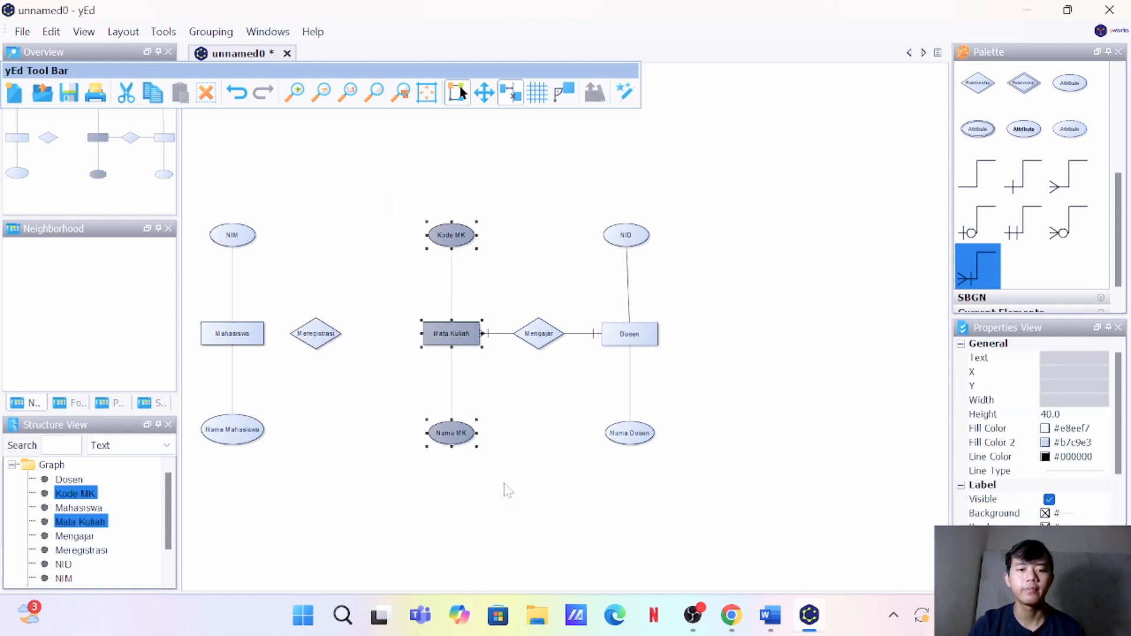
drag(451, 331, 576, 333)
click(639, 332)
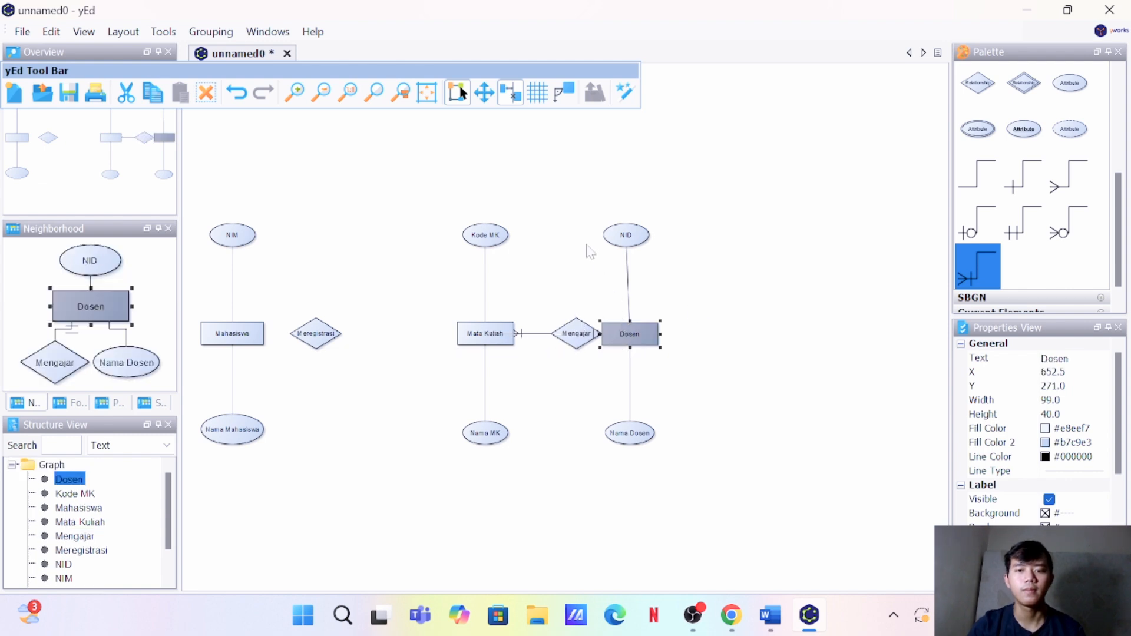
drag(591, 206, 715, 492)
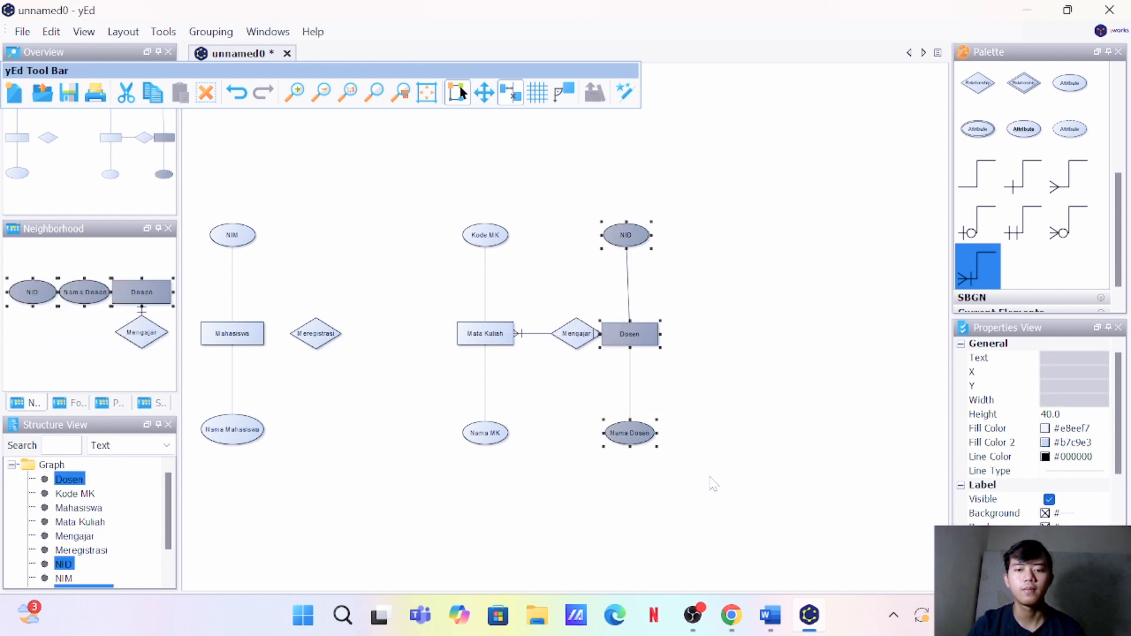
drag(635, 332, 674, 333)
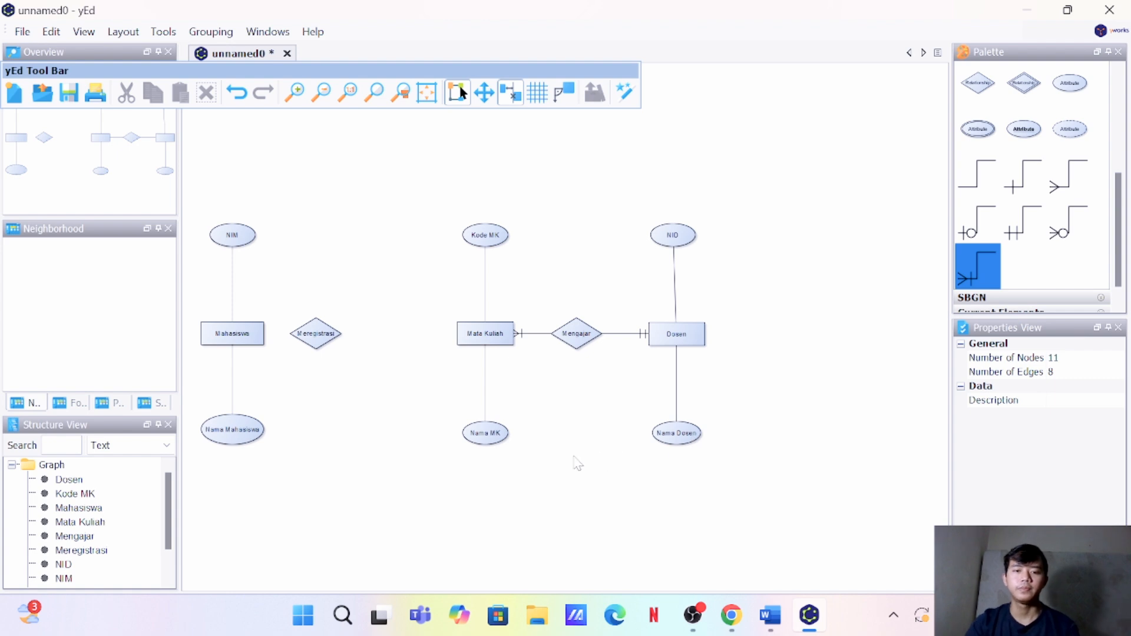
Centre the Mengajar diamond between Mata Kuliah and Dosen
click(569, 332)
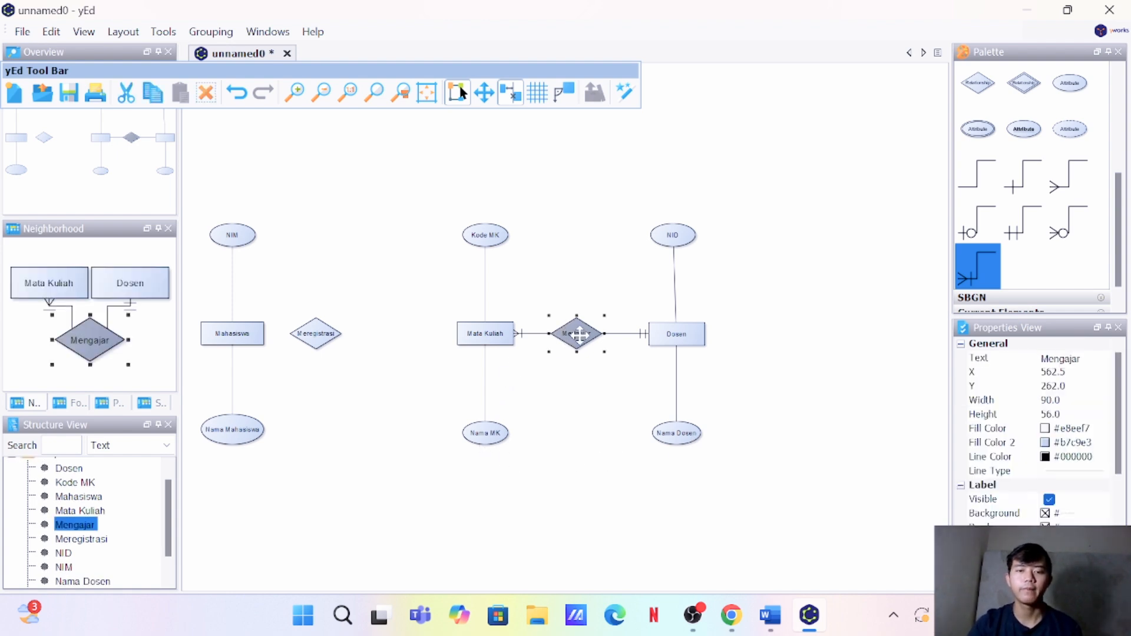
drag(569, 332, 579, 332)
click(577, 414)
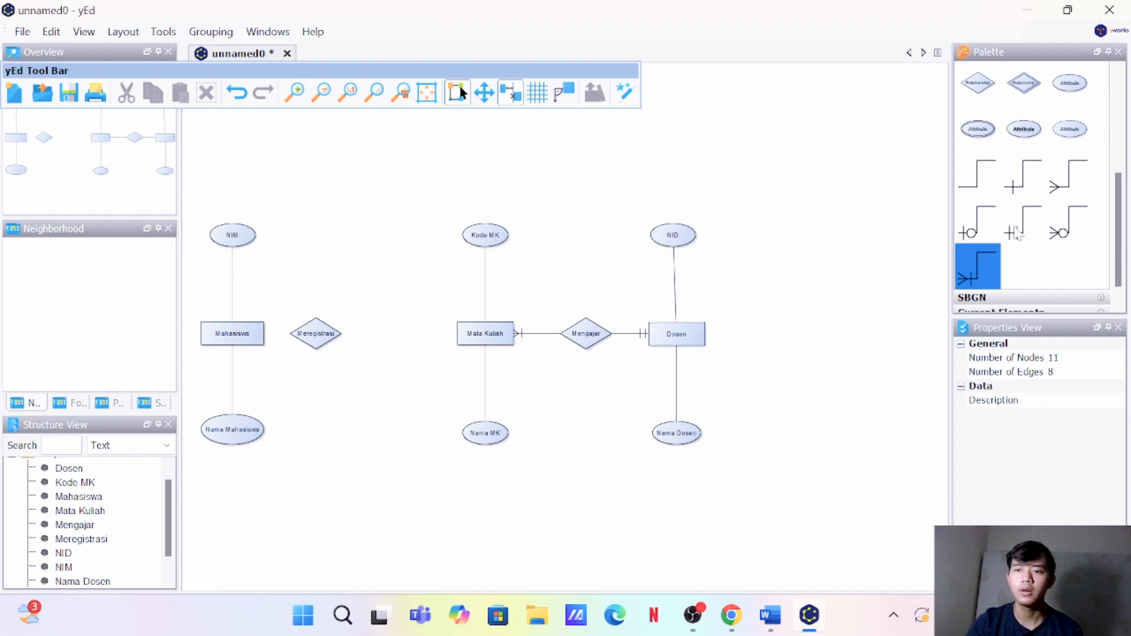
Add an Entity shape below and beside the Meregistrasi diamond and label it Registrasi MK
scroll(1022, 189, up, 3)
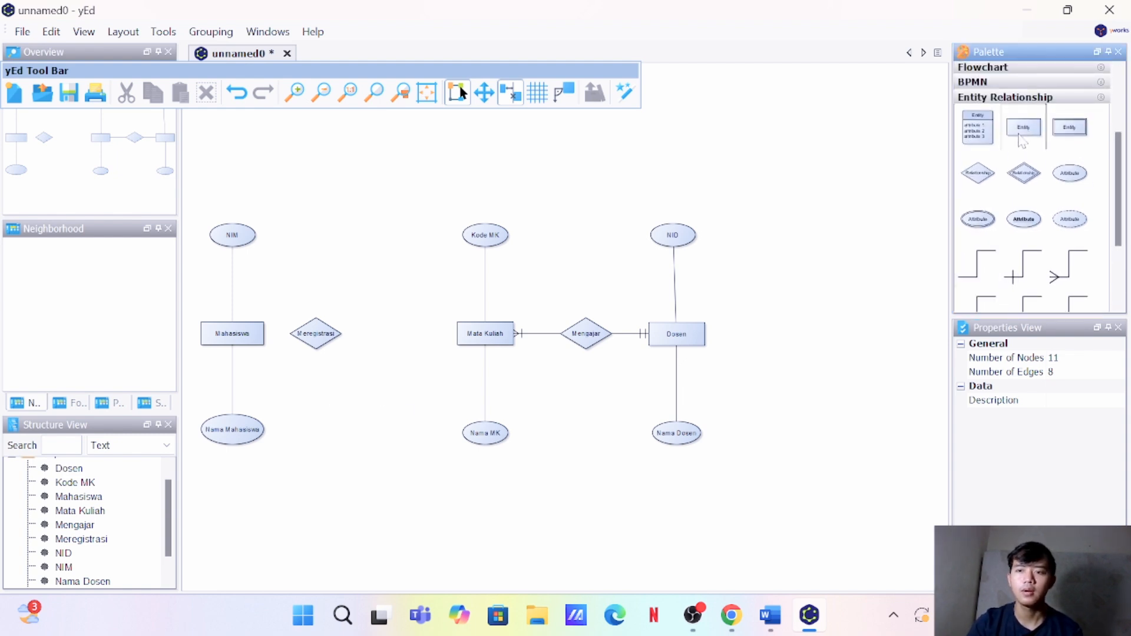
drag(1024, 130, 352, 417)
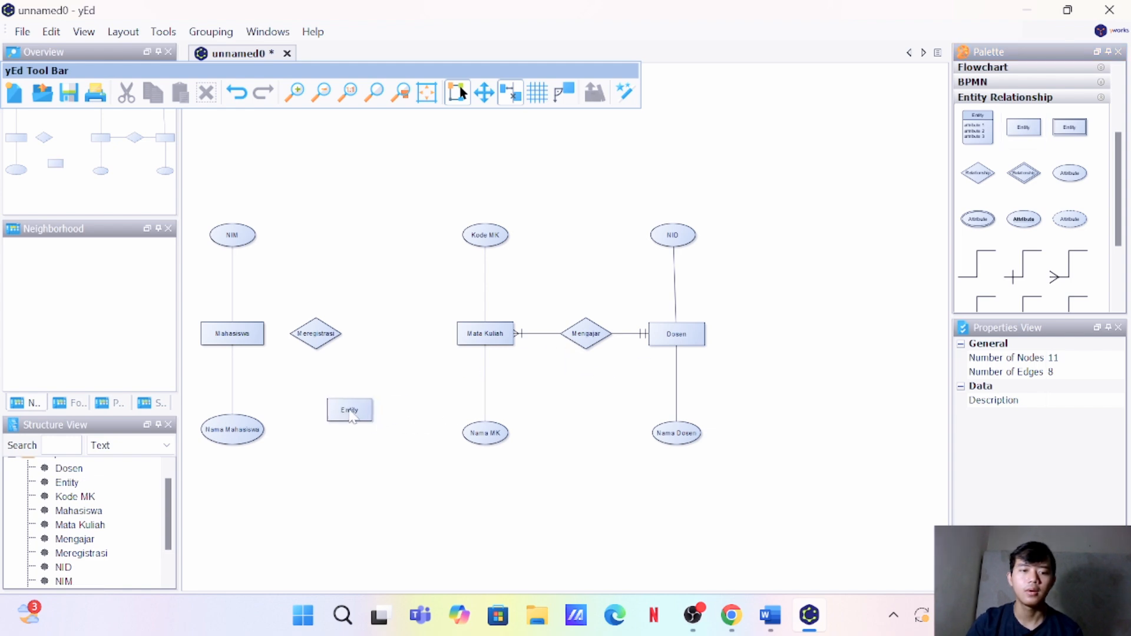
click(348, 417)
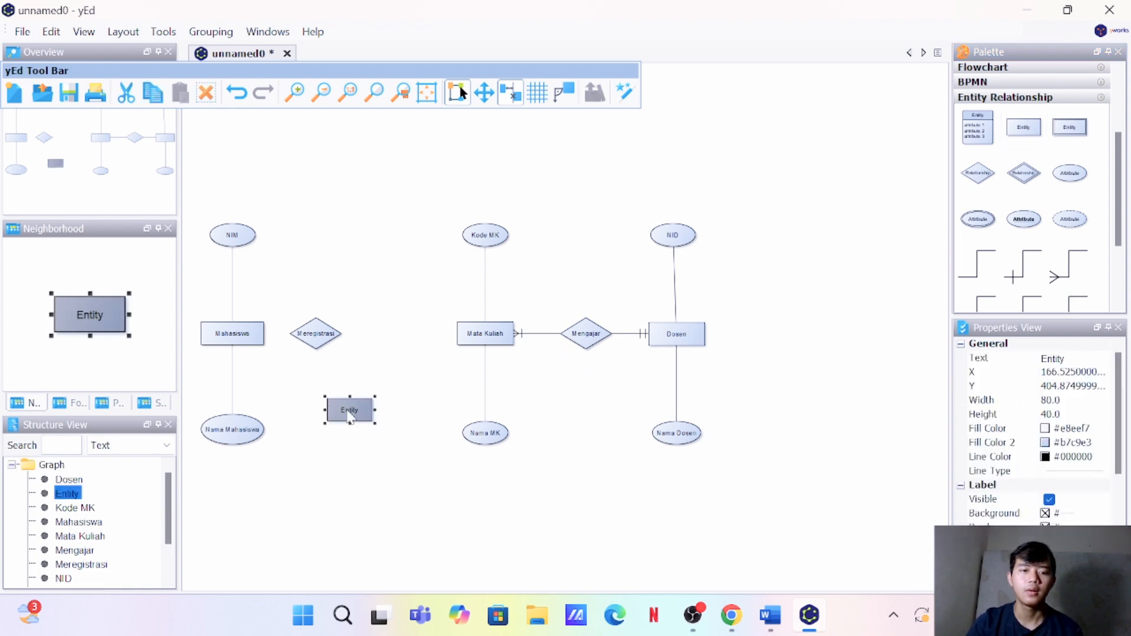
right_click(356, 411)
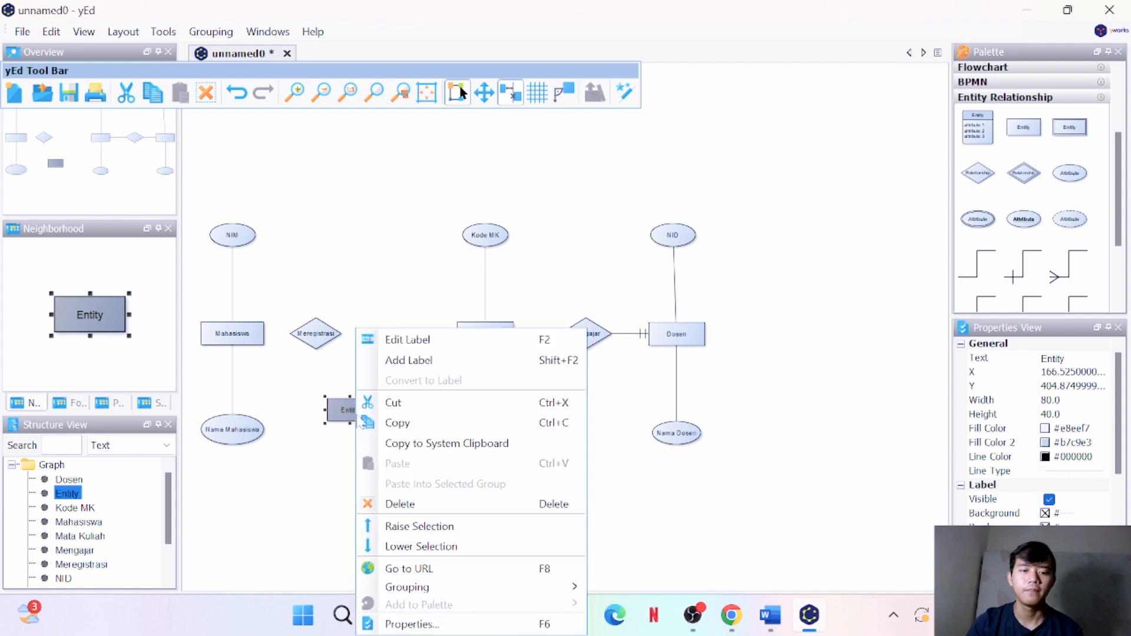
click(296, 385)
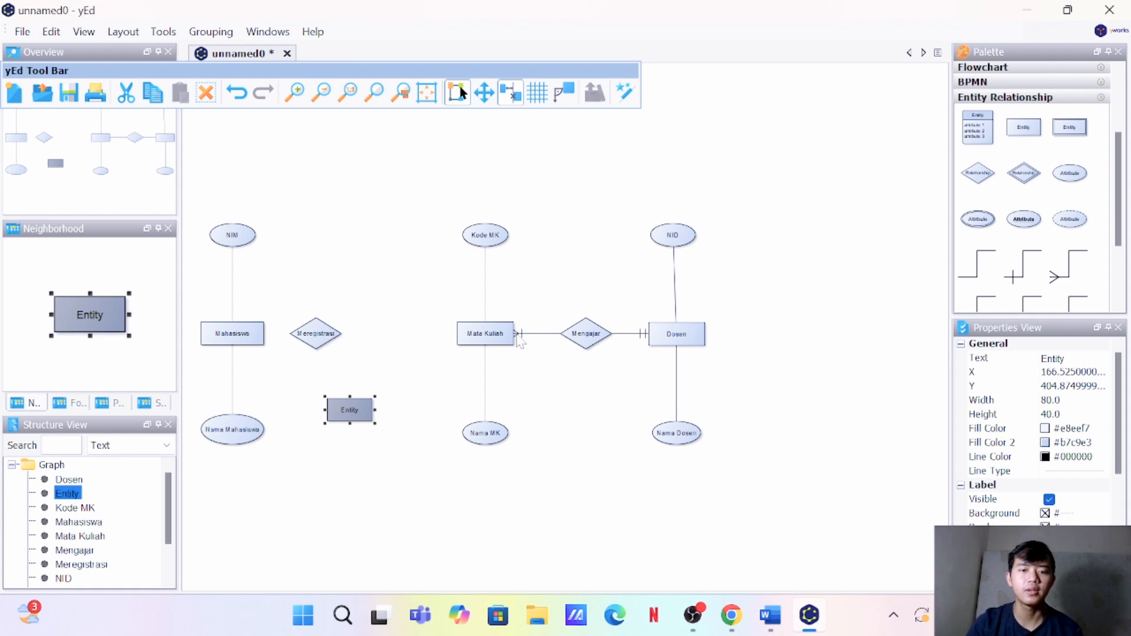
right_click(351, 410)
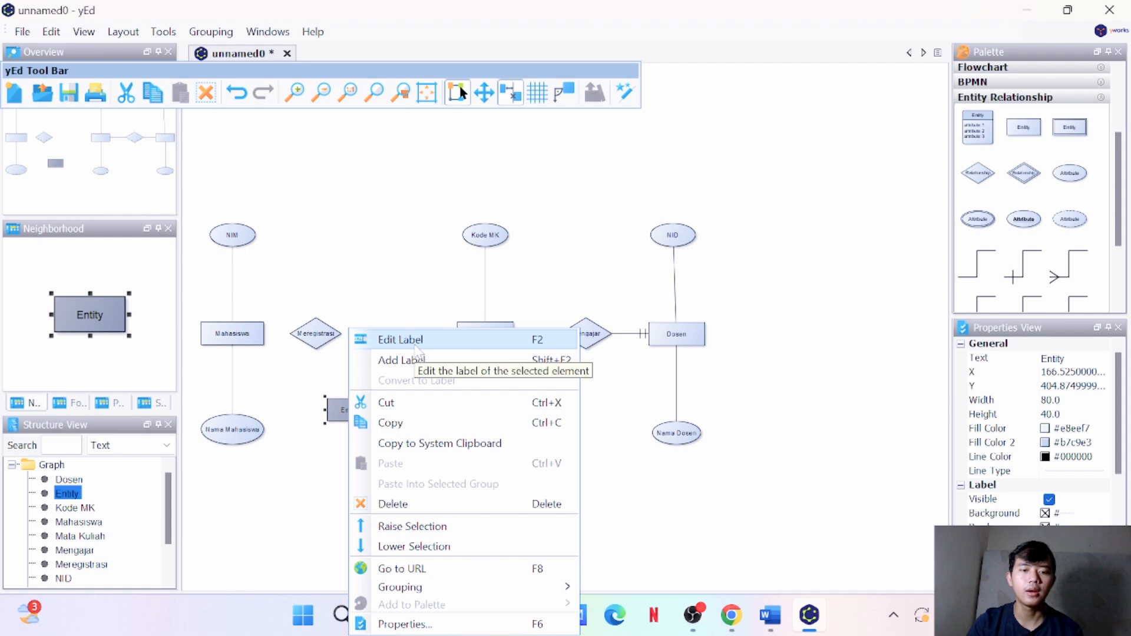
click(414, 344)
key(BackSpace)
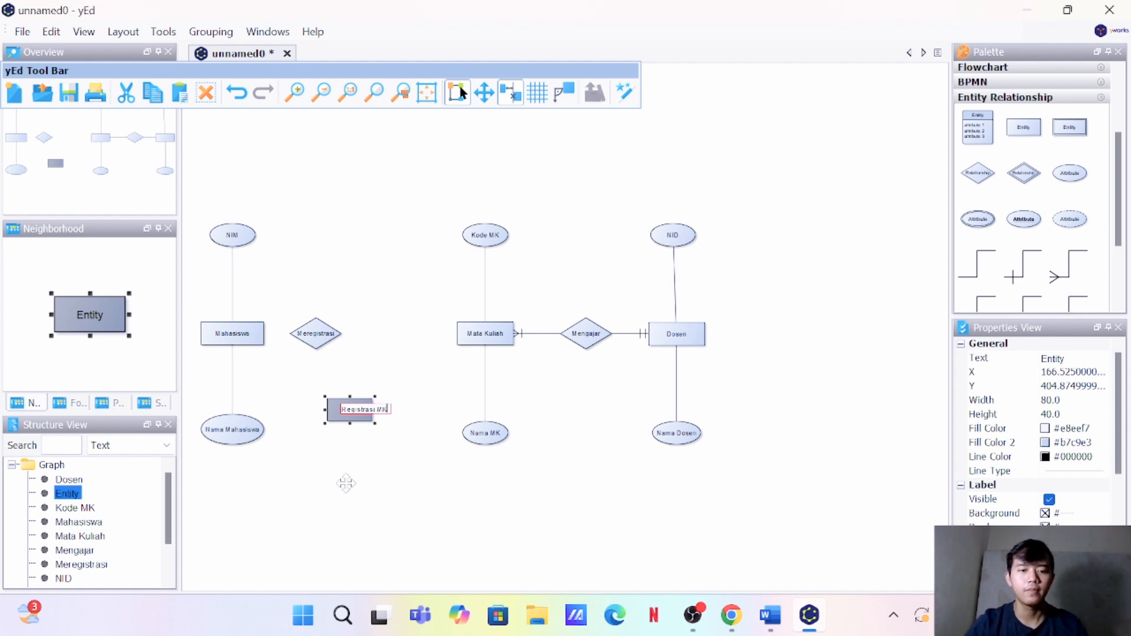
key(Return)
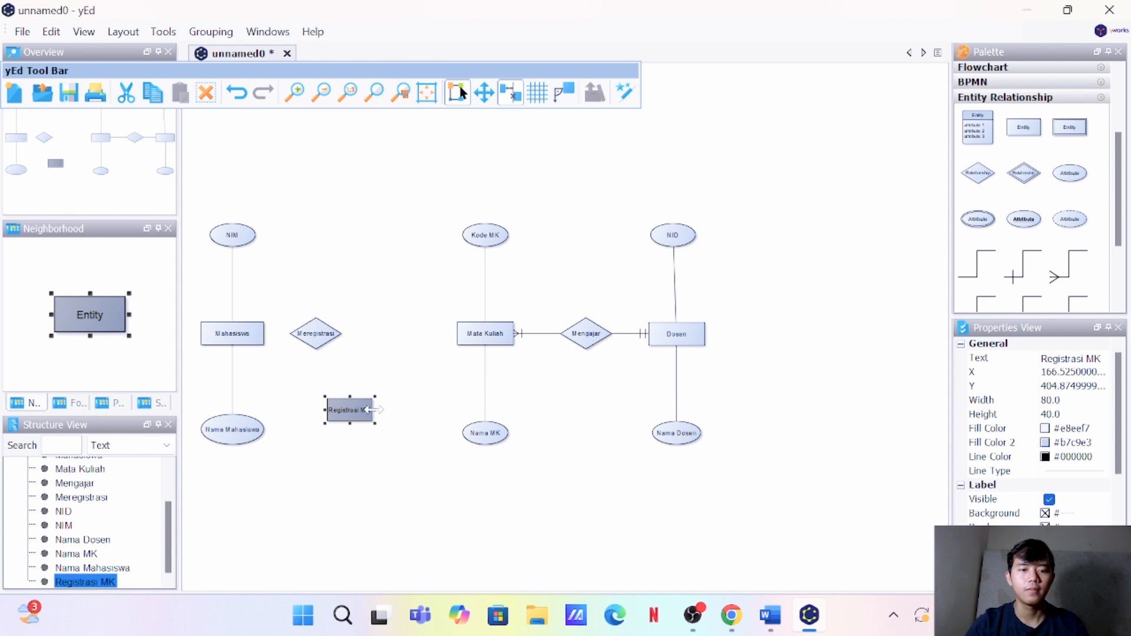
Enlarge the Registrasi MK entity to about 139 by 65 and align it level with Nama Mahasiswa
drag(375, 409, 367, 435)
click(370, 446)
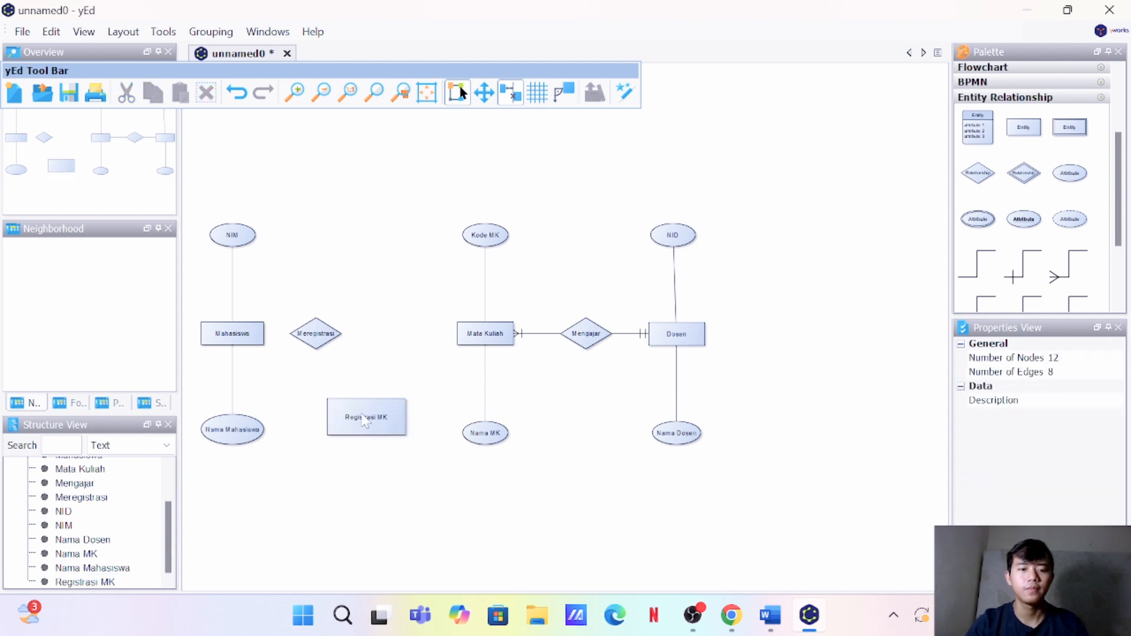
drag(363, 426, 362, 428)
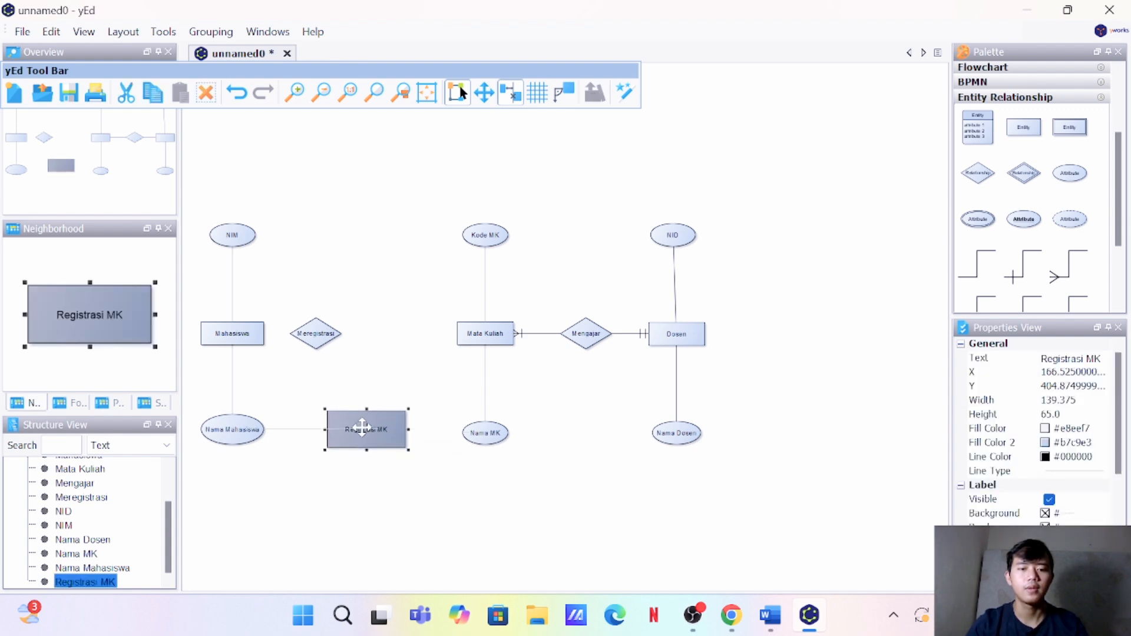
click(361, 506)
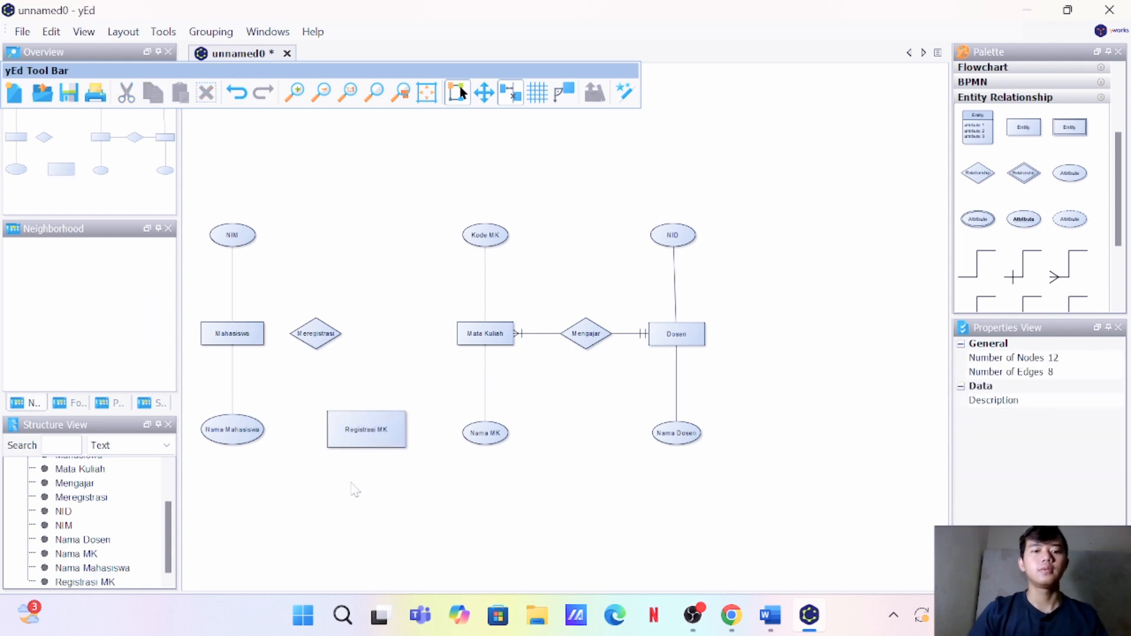
Switch to the Word report and check the M:N rule in section 5 and the primary key attribute symbol in the notation table
click(377, 428)
mouse_move(772, 632)
click(770, 530)
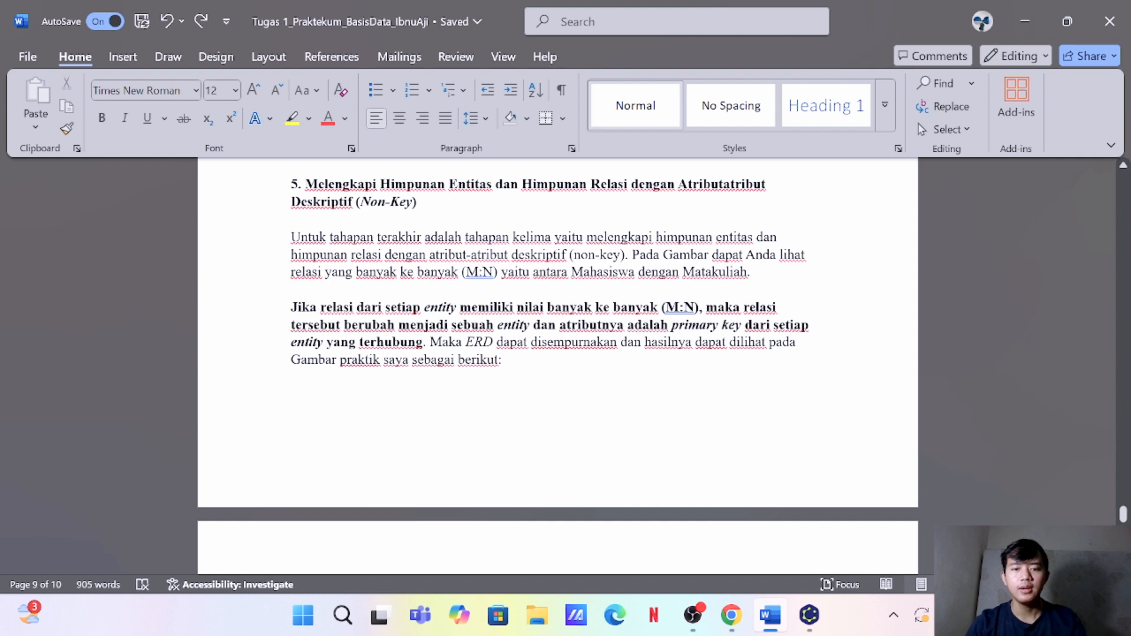
drag(533, 324, 743, 324)
click(290, 388)
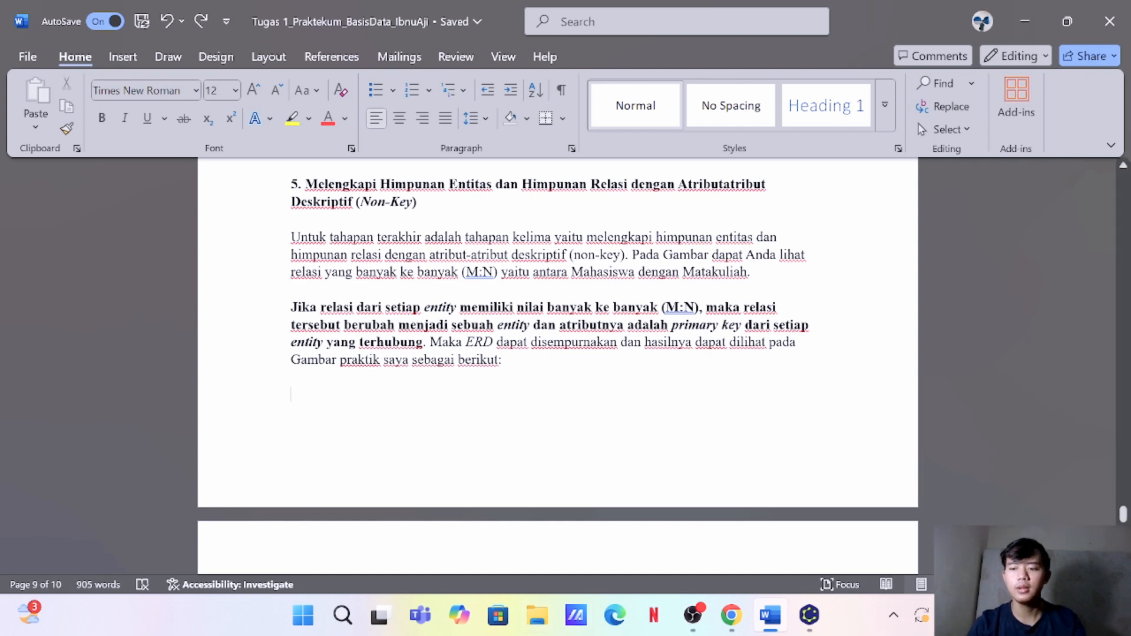
drag(1123, 515, 1123, 340)
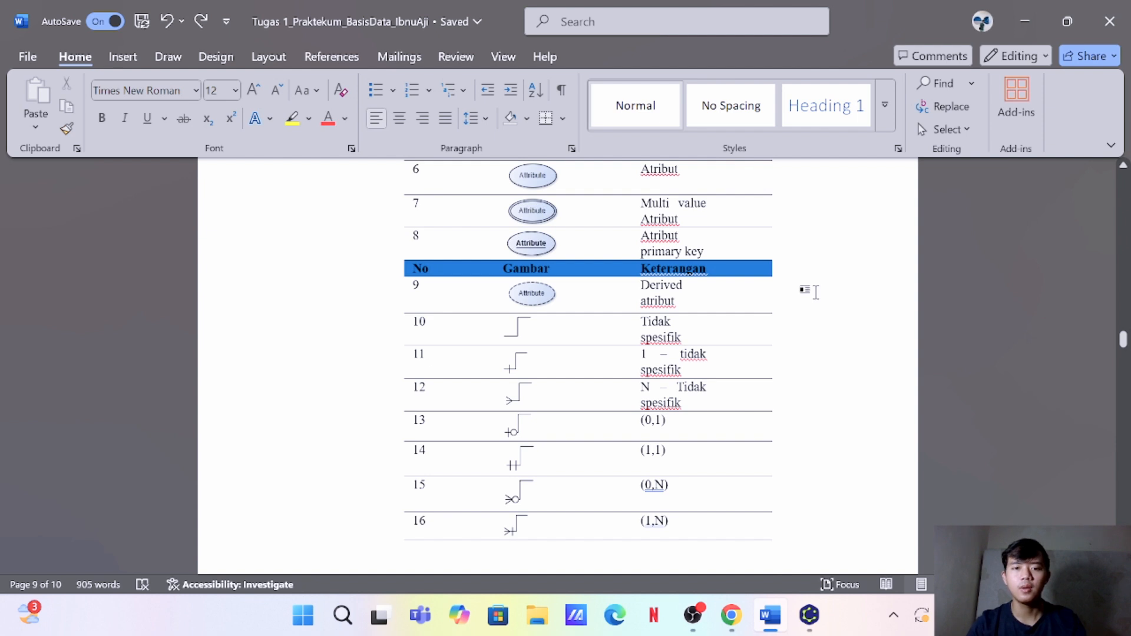
click(530, 246)
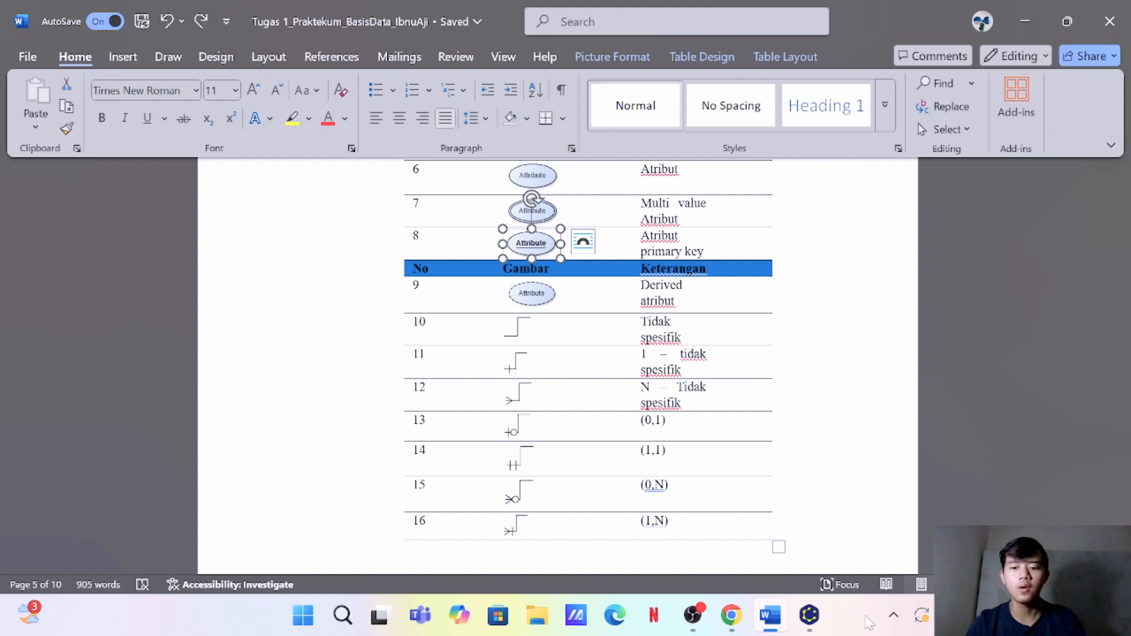
mouse_move(775, 630)
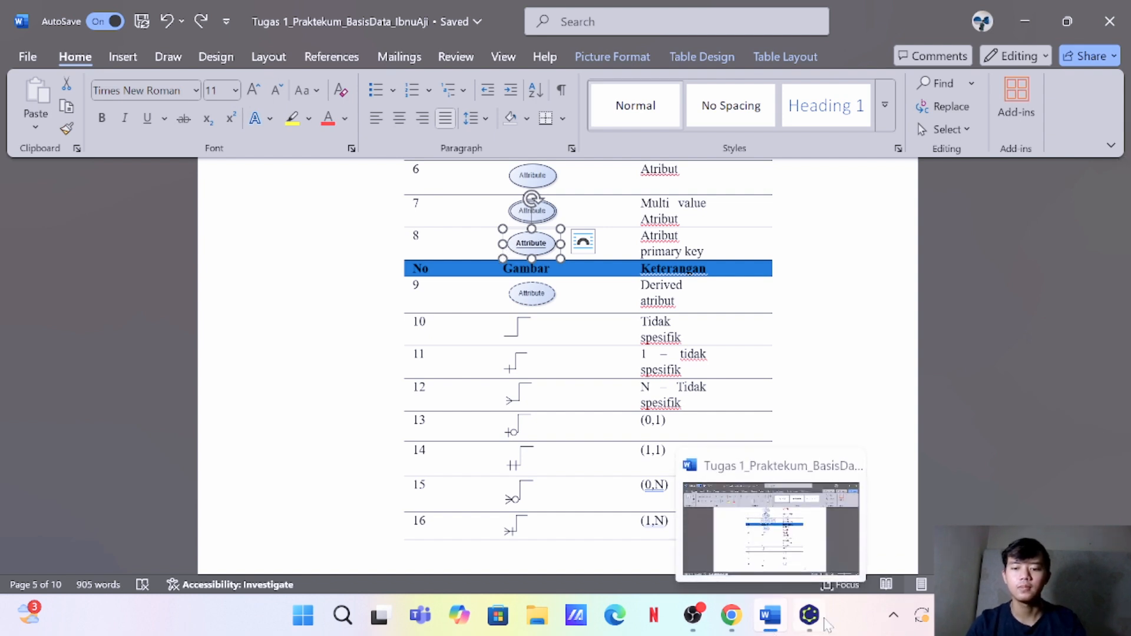
Return to yEd and place a primary key attribute shape with underlined text below the Registrasi MK entity
click(823, 620)
click(414, 490)
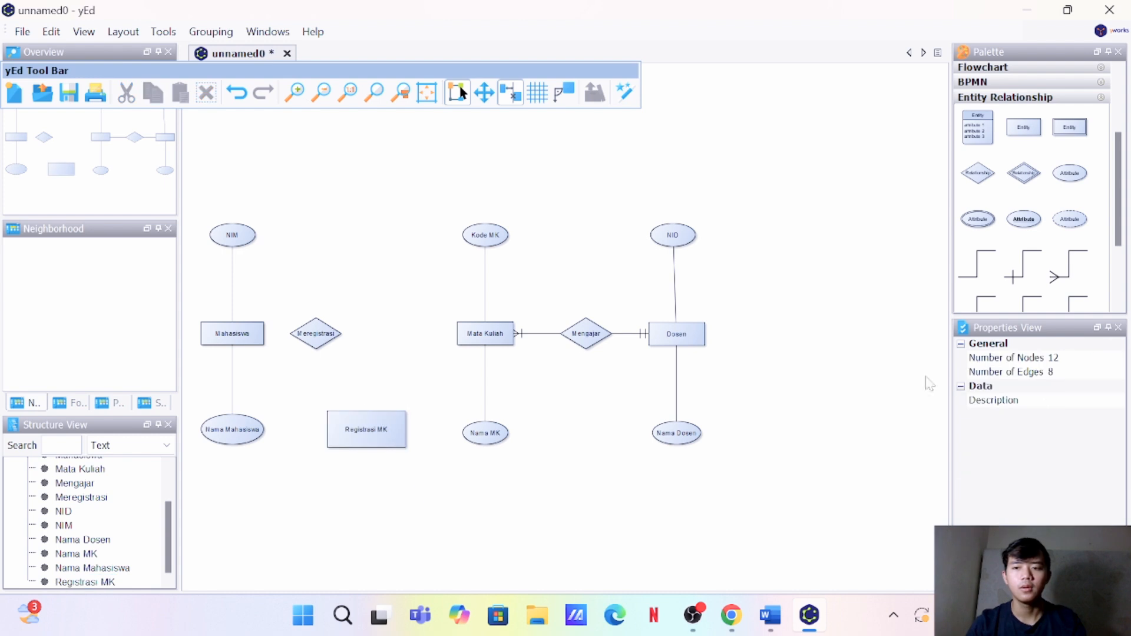
drag(1030, 223, 311, 525)
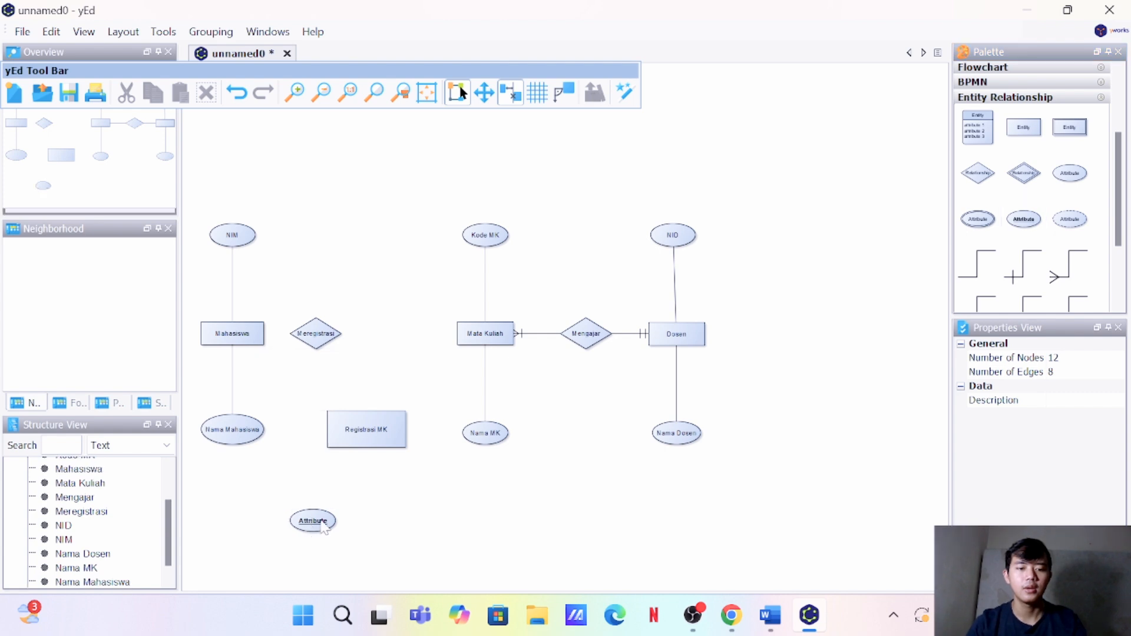
right_click(321, 523)
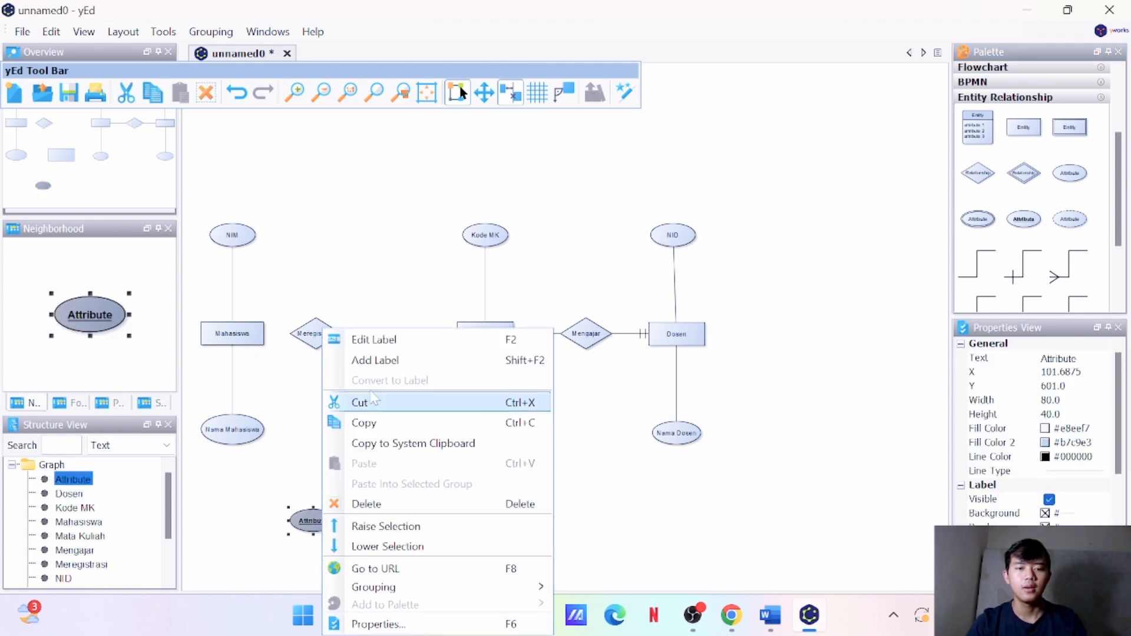
click(665, 536)
Recheck in section 5 of the Word report which attributes the new entity needs, and return to yEd
click(769, 615)
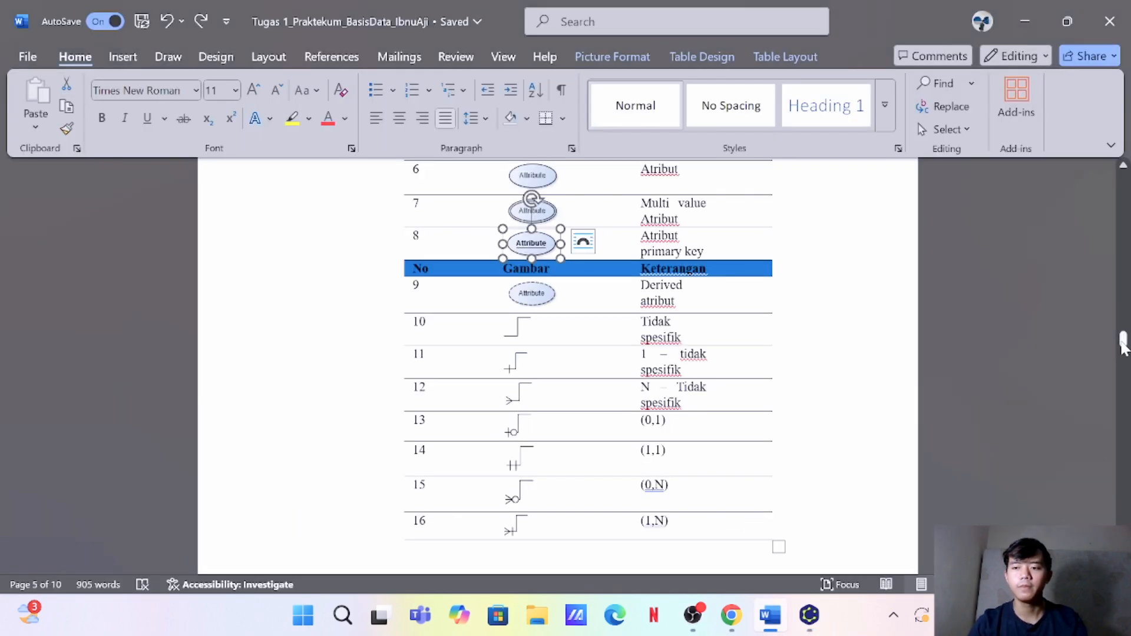
drag(1123, 339, 1123, 510)
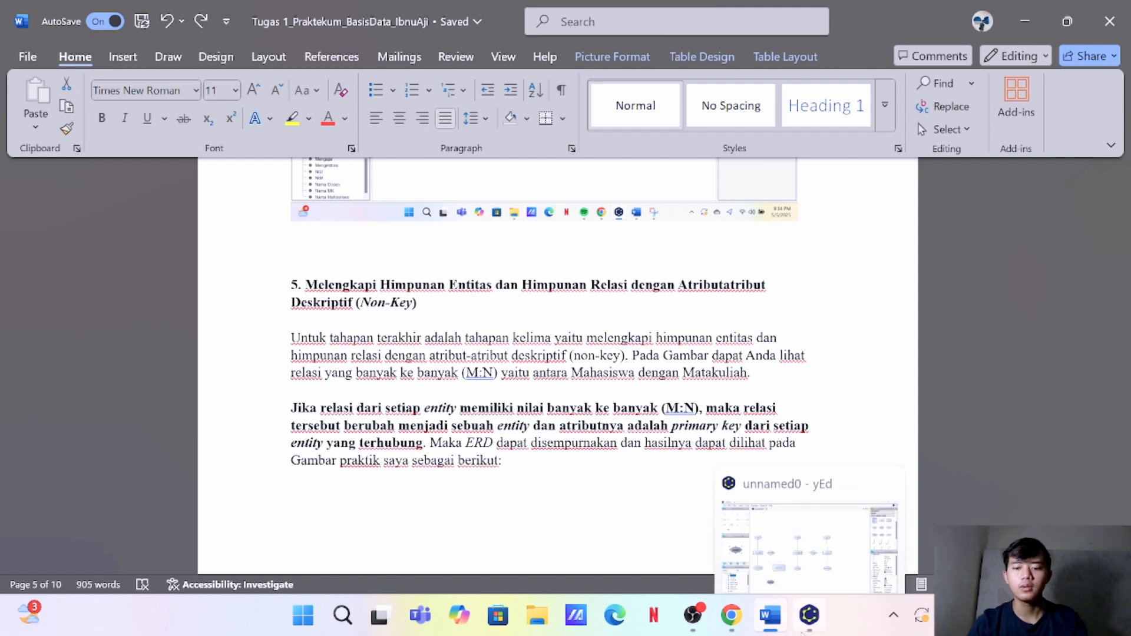
click(808, 629)
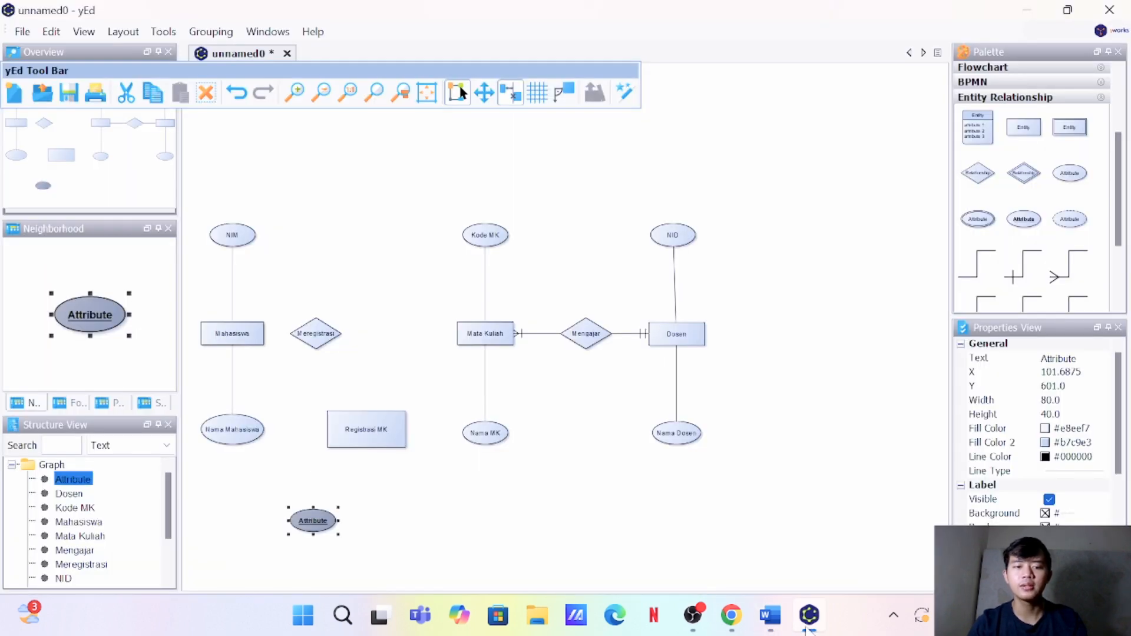
Examine the Mahasiswa and Mata Kuliah entities and their key attributes to identify what the Registrasi MK entity needs
click(228, 340)
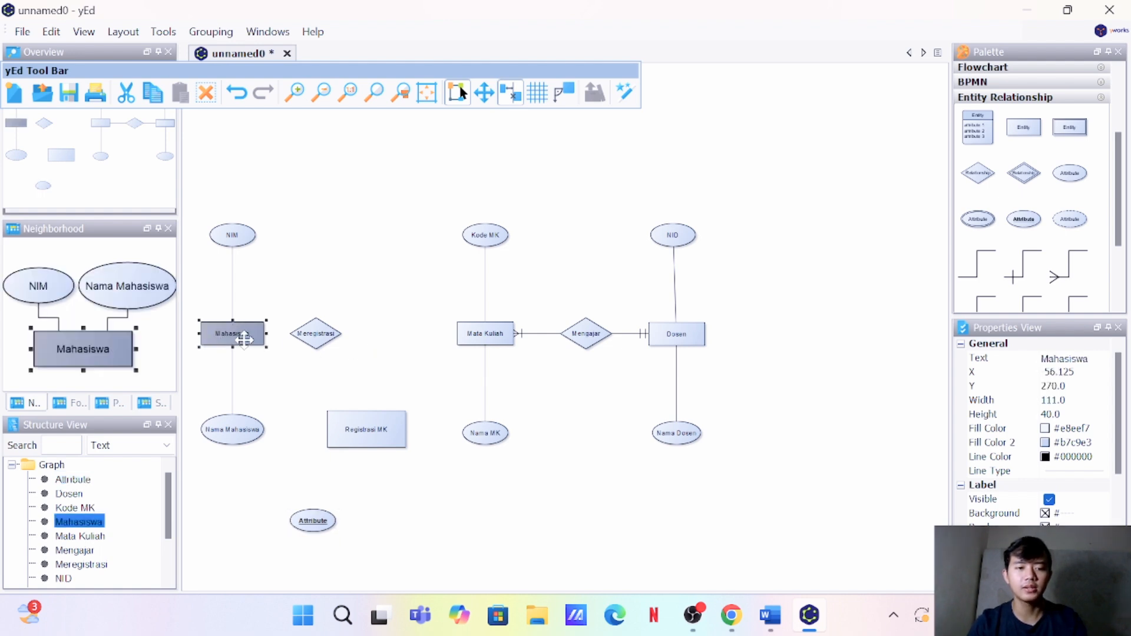
click(485, 336)
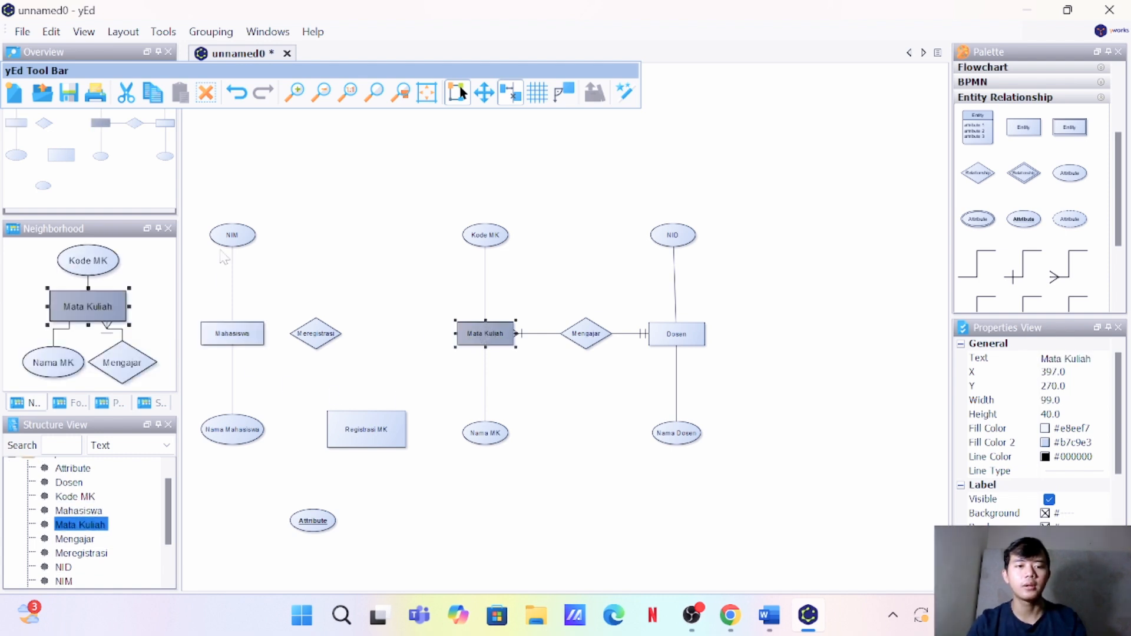
click(232, 235)
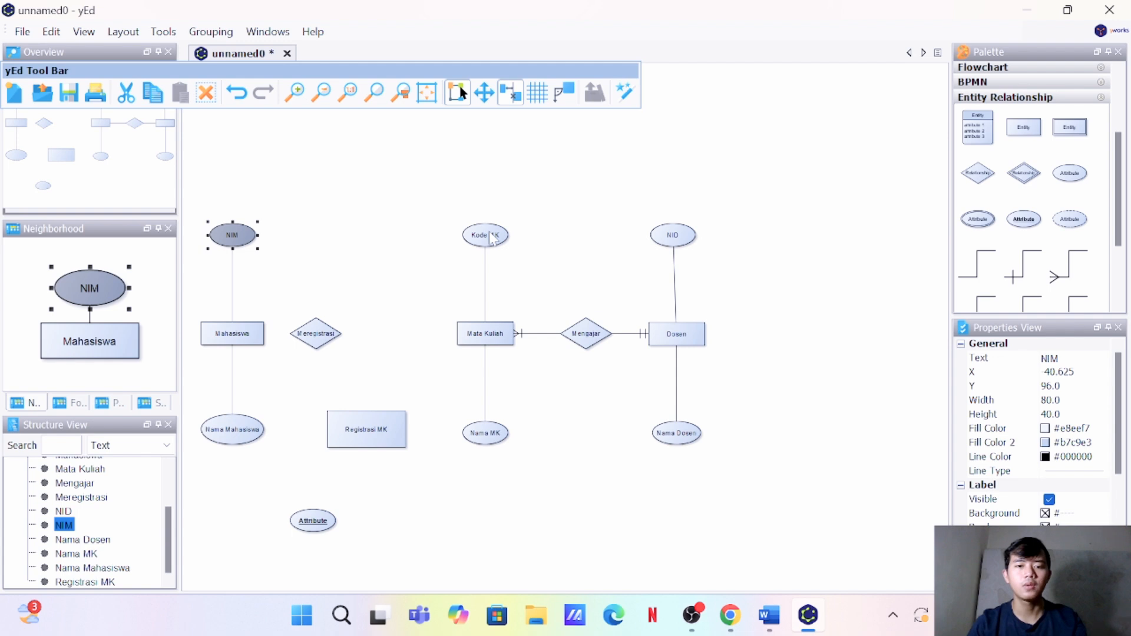
click(490, 237)
click(237, 240)
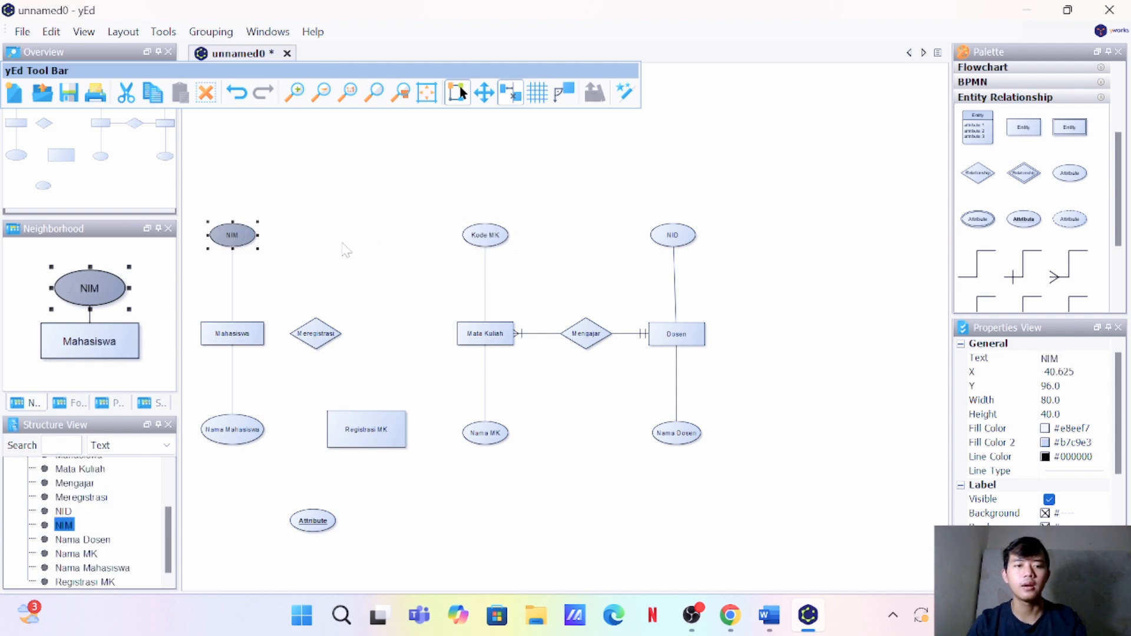
click(484, 238)
click(246, 238)
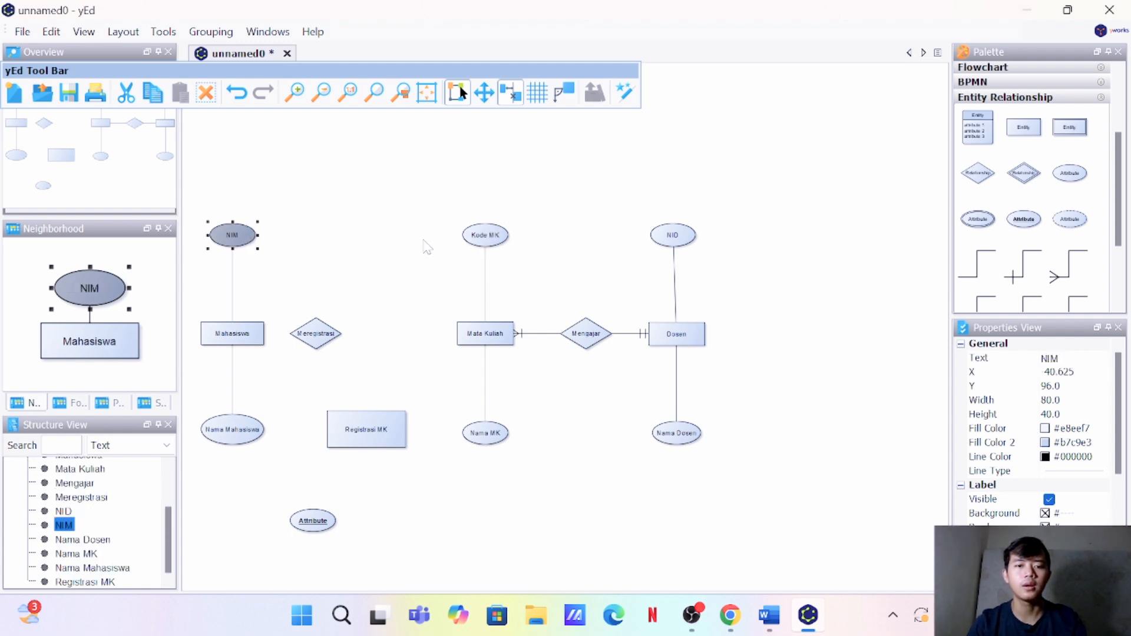
click(487, 237)
Rename the underlined attribute below the Registrasi MK entity as NIM
click(312, 521)
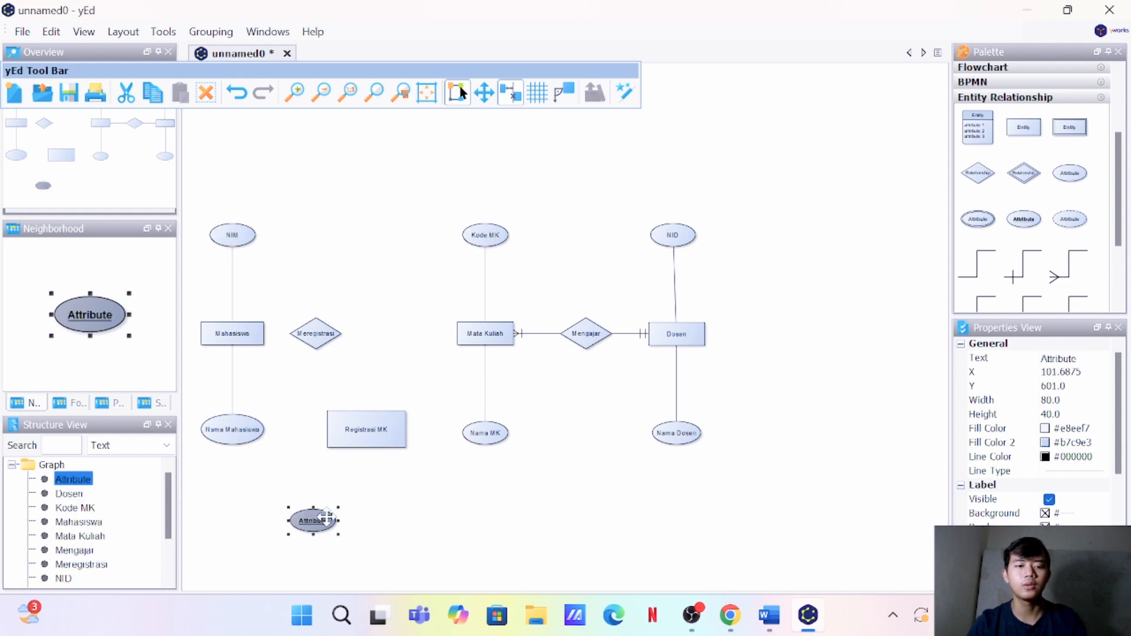
right_click(313, 521)
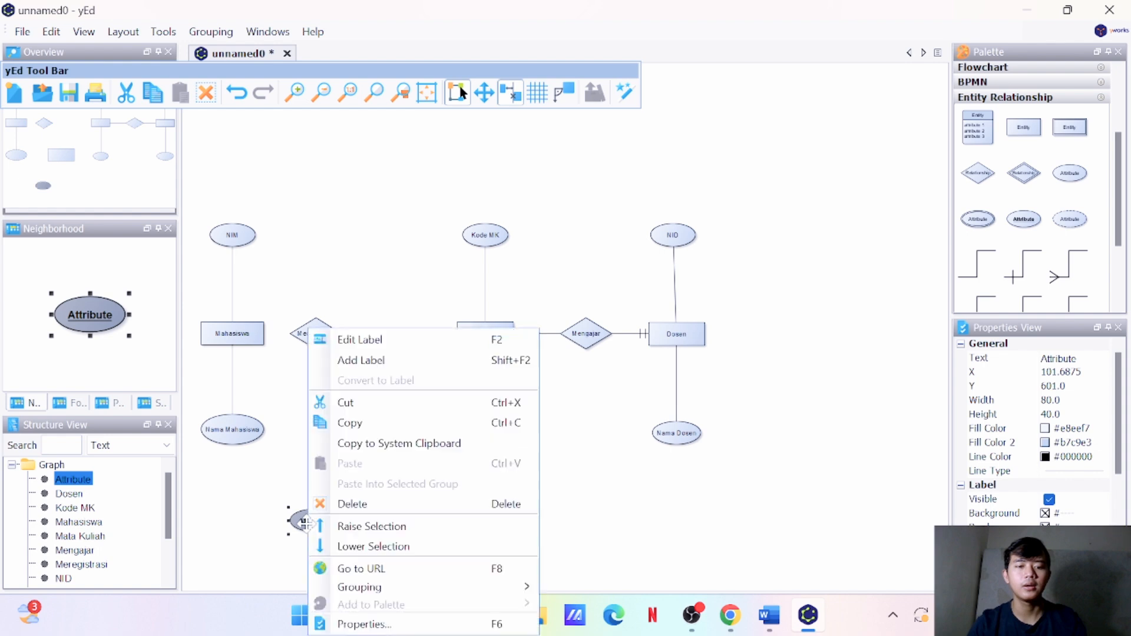
click(378, 347)
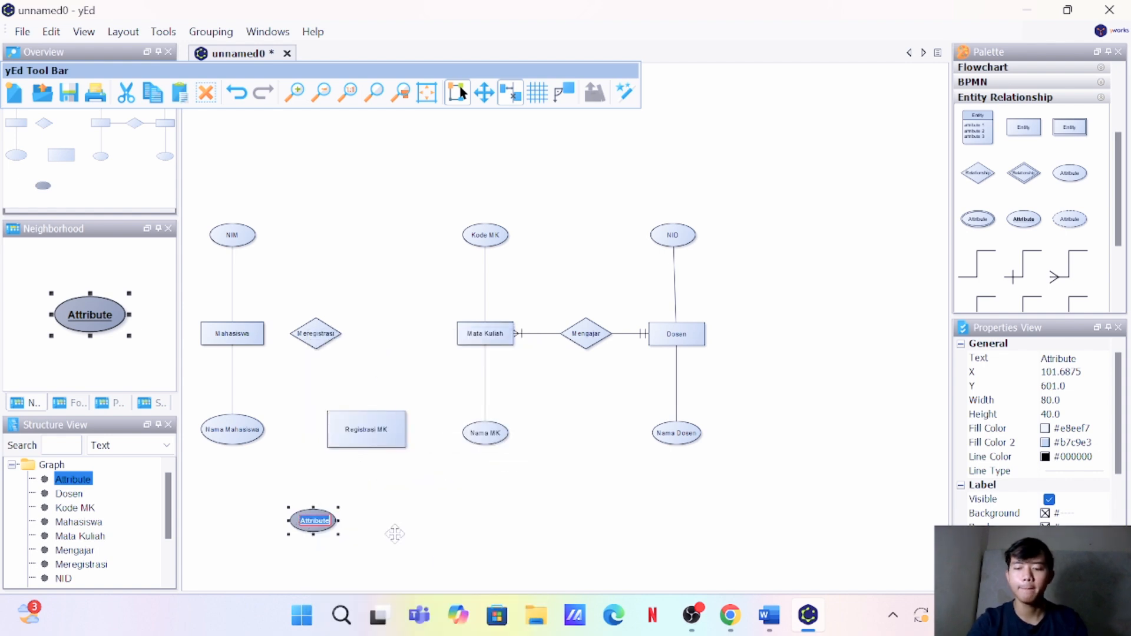
key(BackSpace)
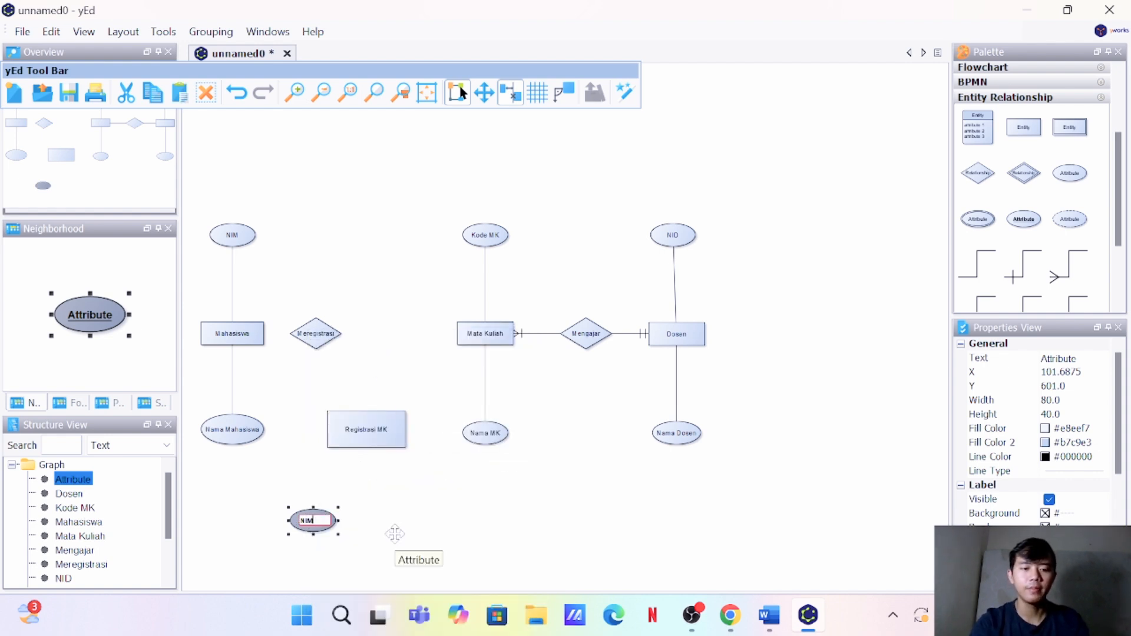
key(Return)
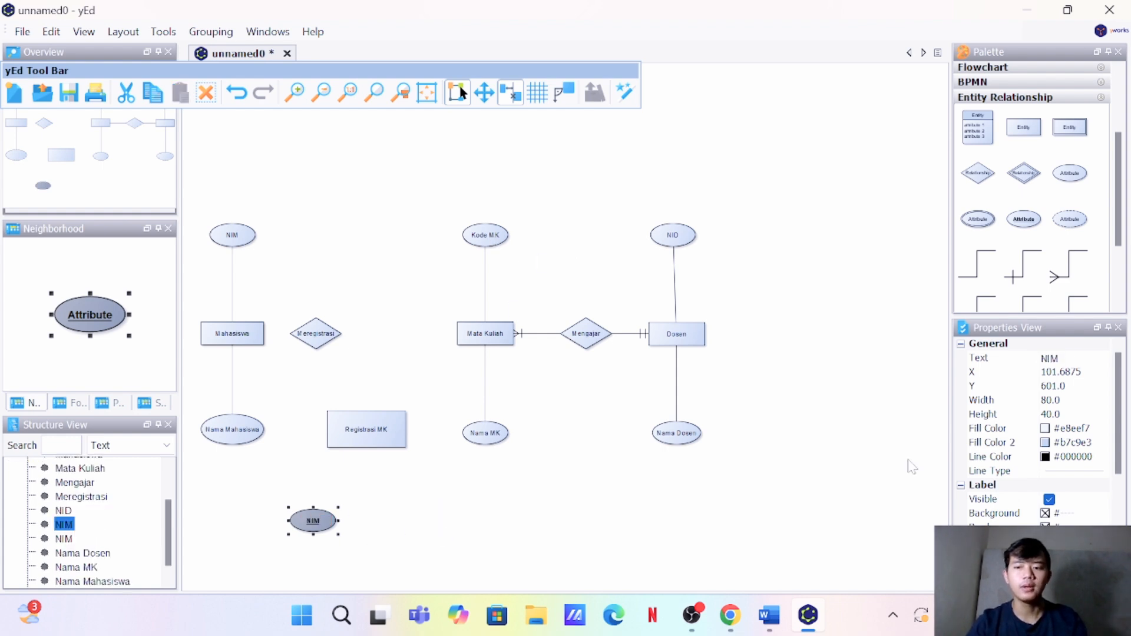
Add a second primary key attribute level with the underlined NIM, below Registrasi MK, and name it Kode MK
drag(1037, 224, 422, 531)
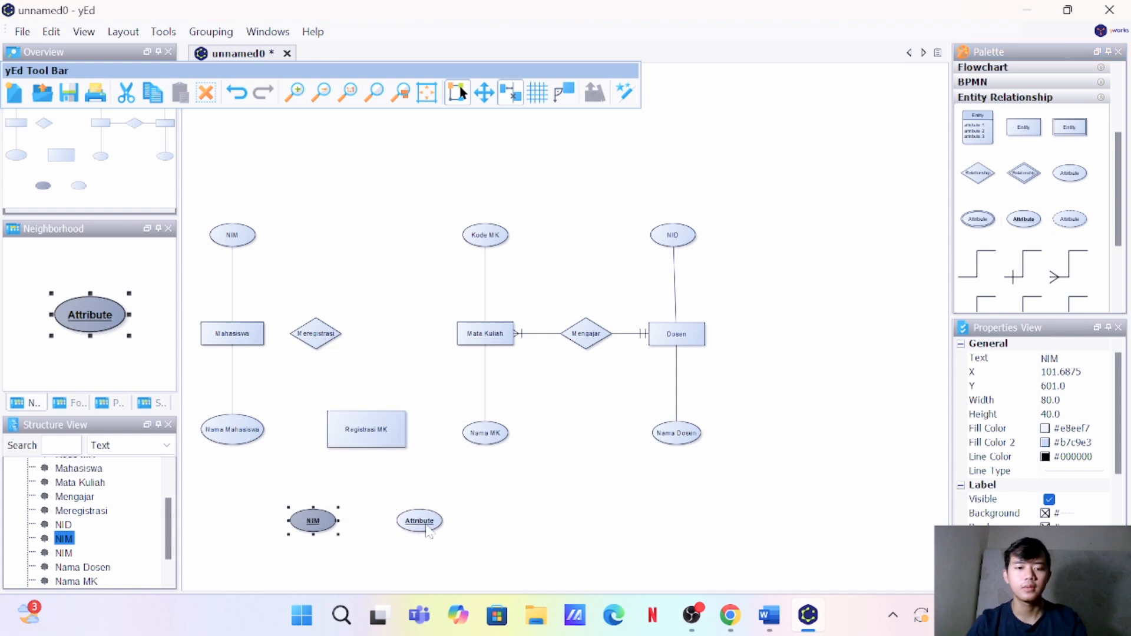
right_click(423, 534)
click(495, 336)
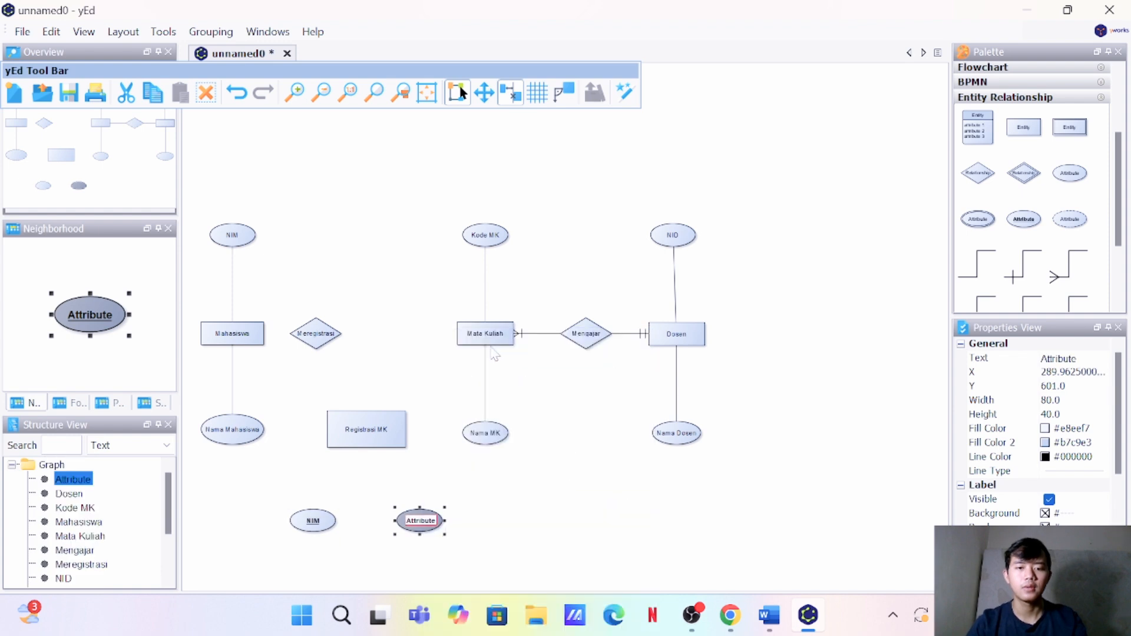
click(493, 234)
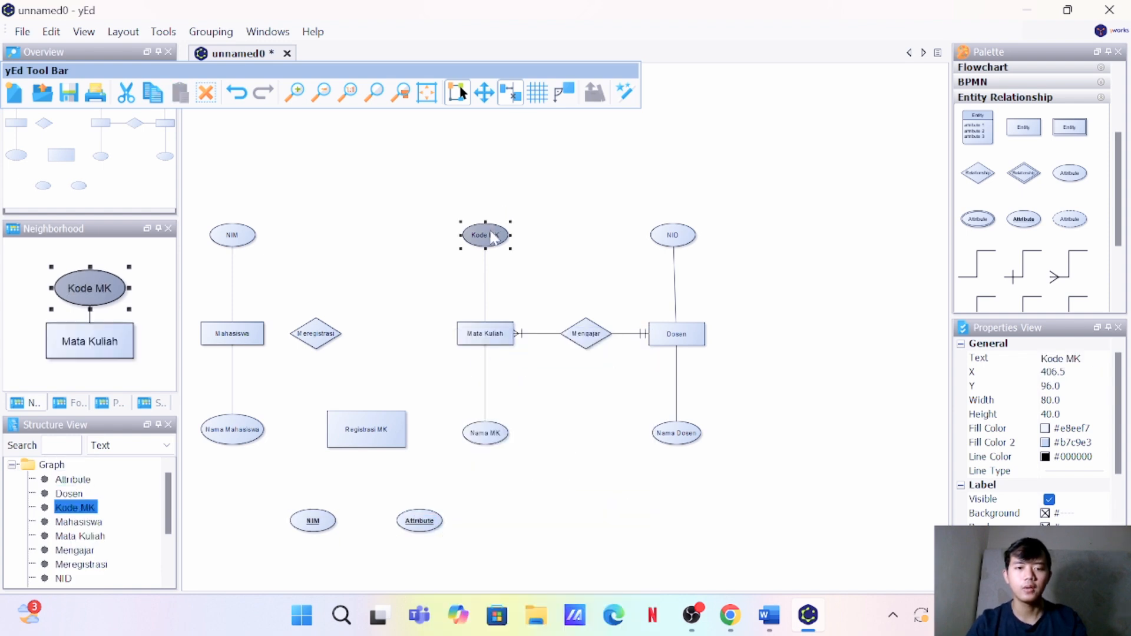
click(425, 529)
right_click(423, 528)
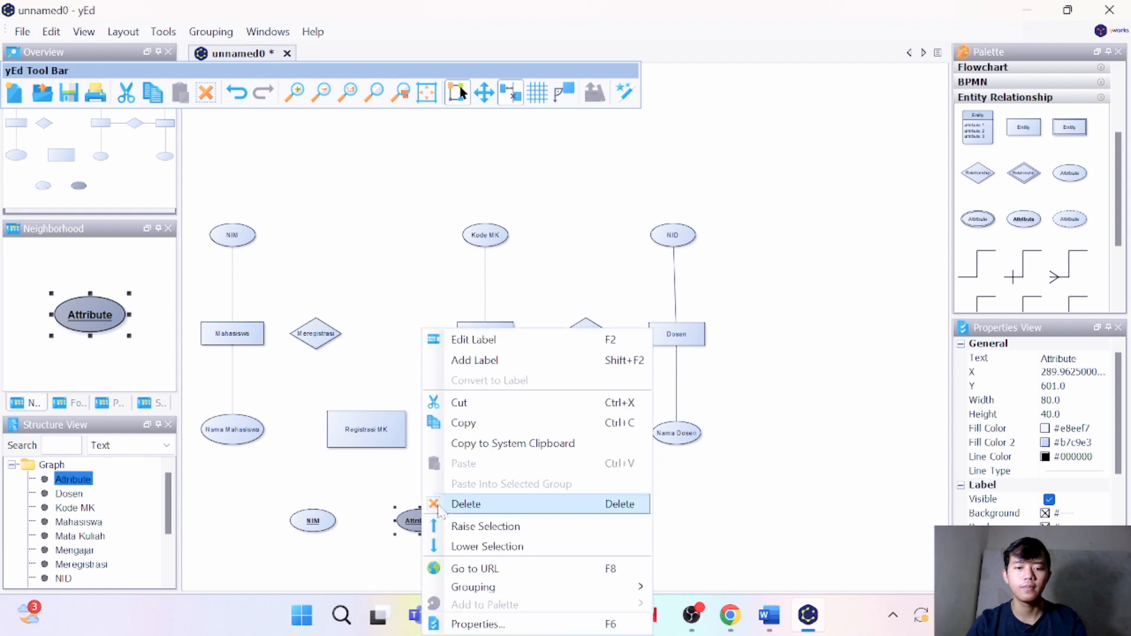
click(501, 340)
key(BackSpace)
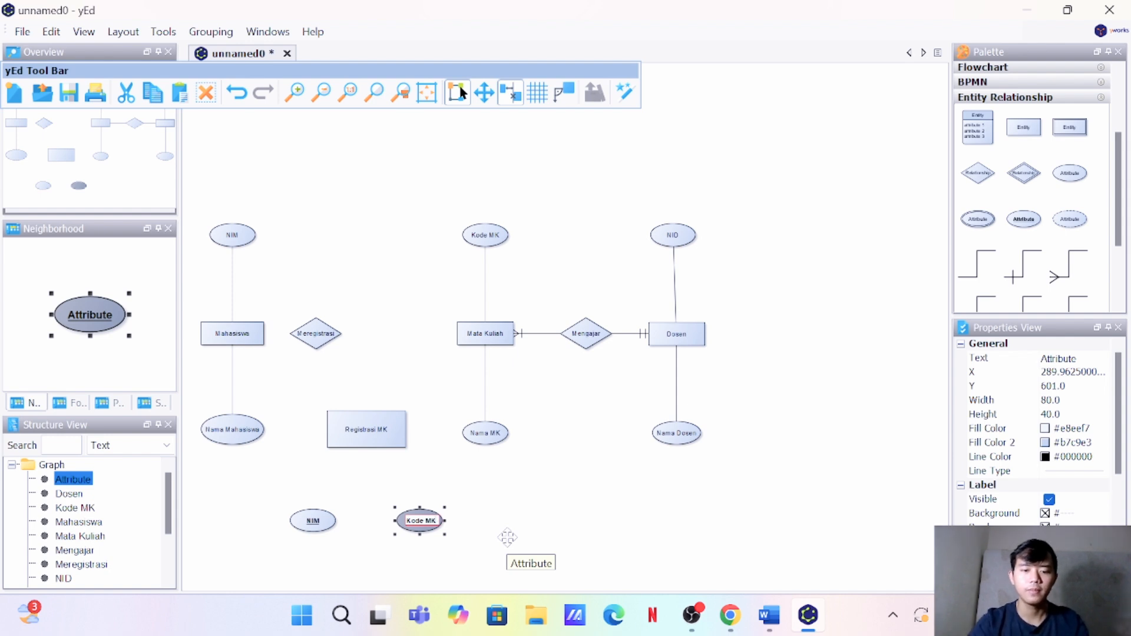
key(Return)
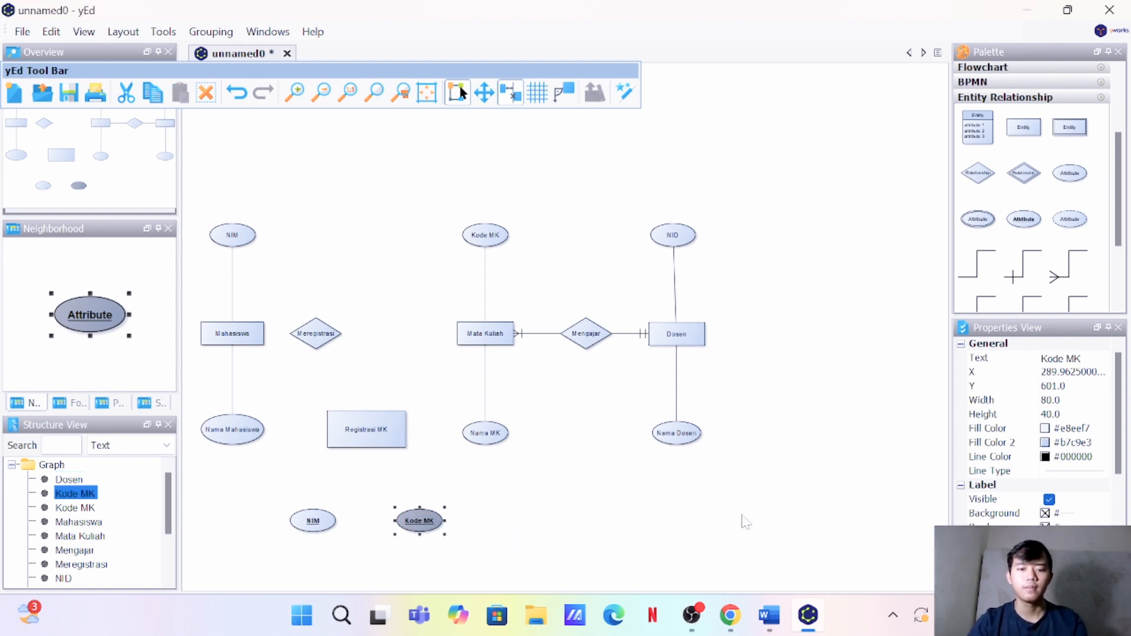
Connect the underlined NIM and Kode MK attributes to the Registrasi MK entity with plain lines
click(687, 507)
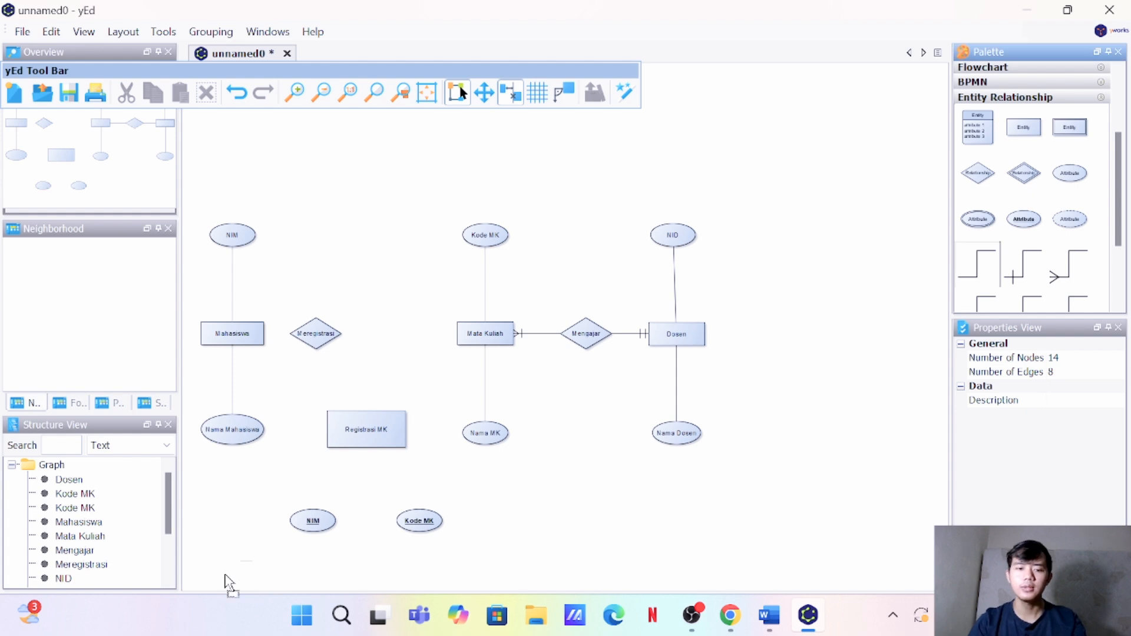
drag(325, 515, 374, 445)
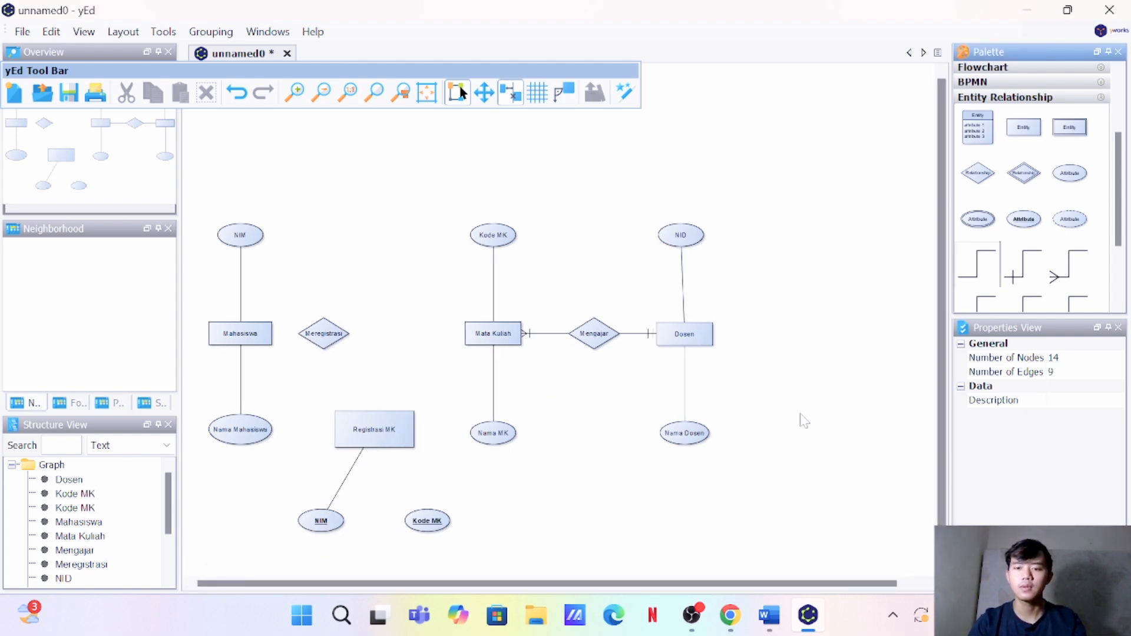
drag(962, 292, 385, 436)
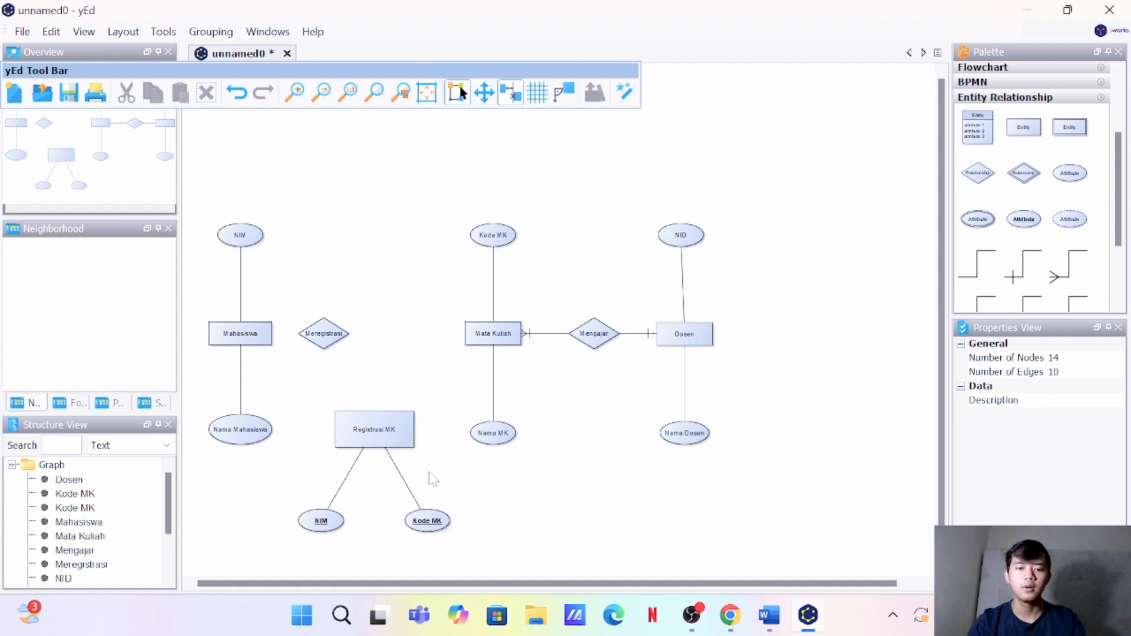
Check the relation between Mahasiswa and Matakuliah in the Word report's Tabel 3 Matriks Relasi, and return to yEd
click(250, 333)
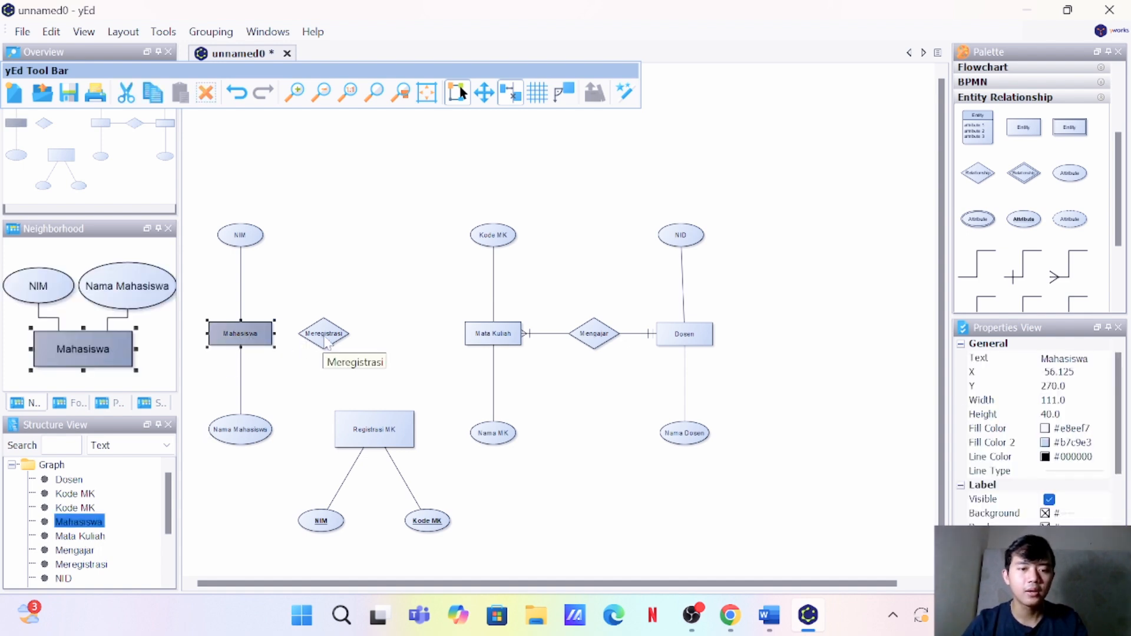
click(326, 340)
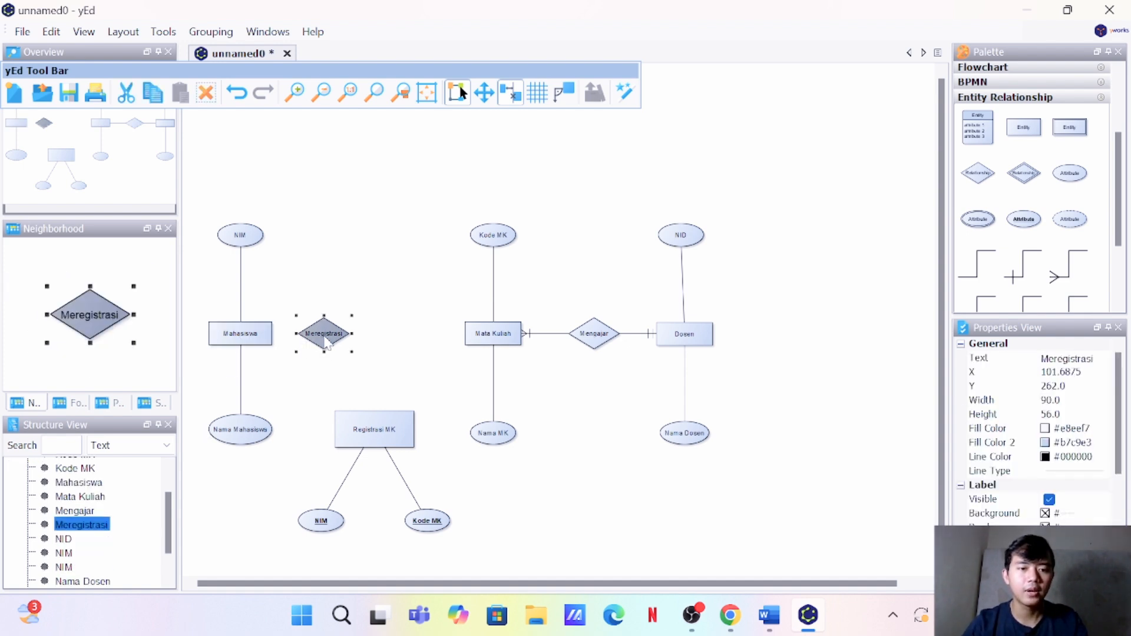
click(503, 341)
click(768, 615)
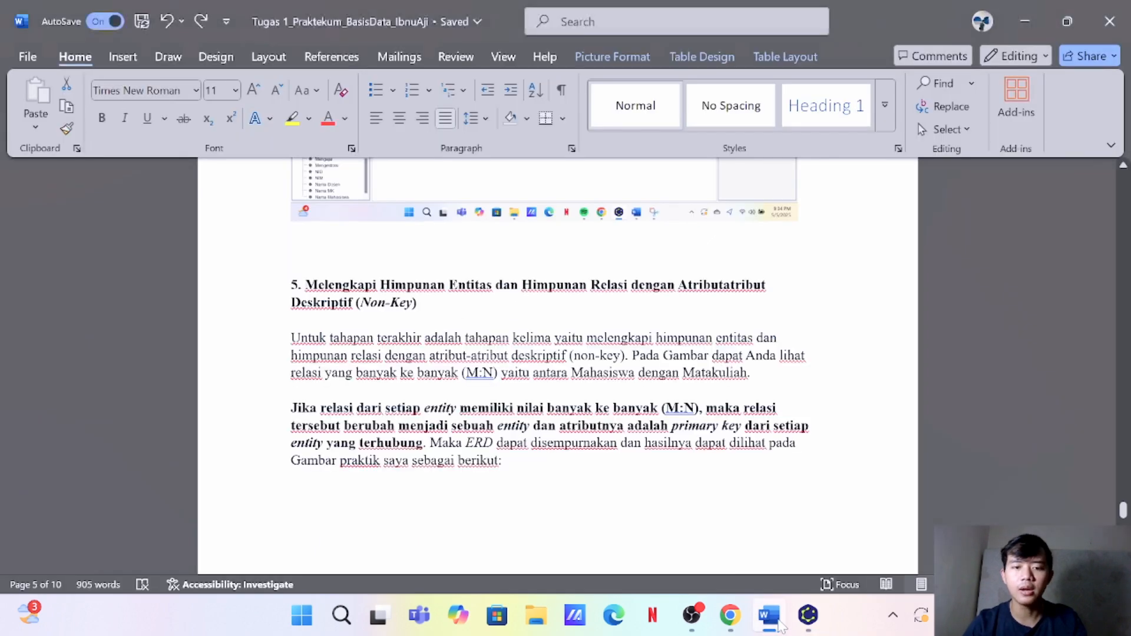
drag(1123, 353, 1116, 447)
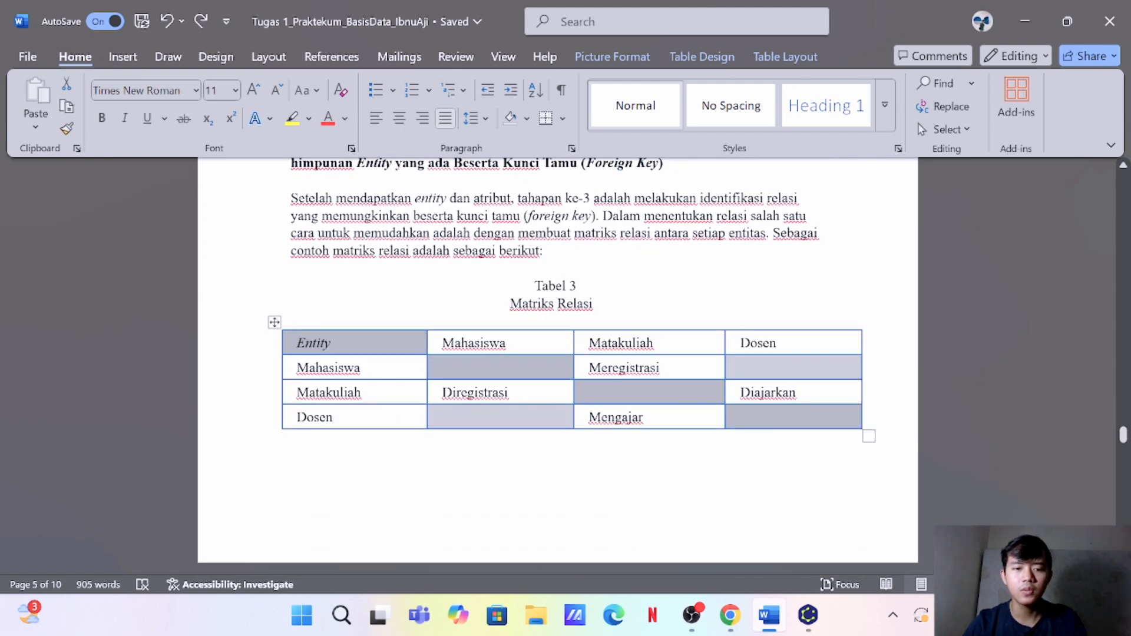
click(330, 367)
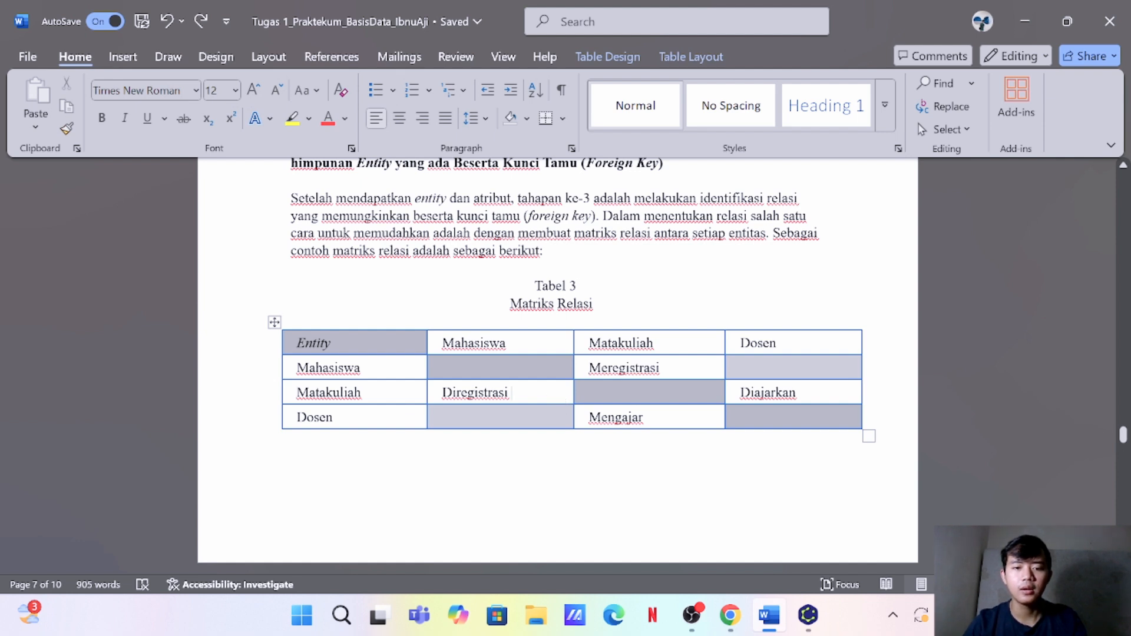
drag(442, 392, 497, 392)
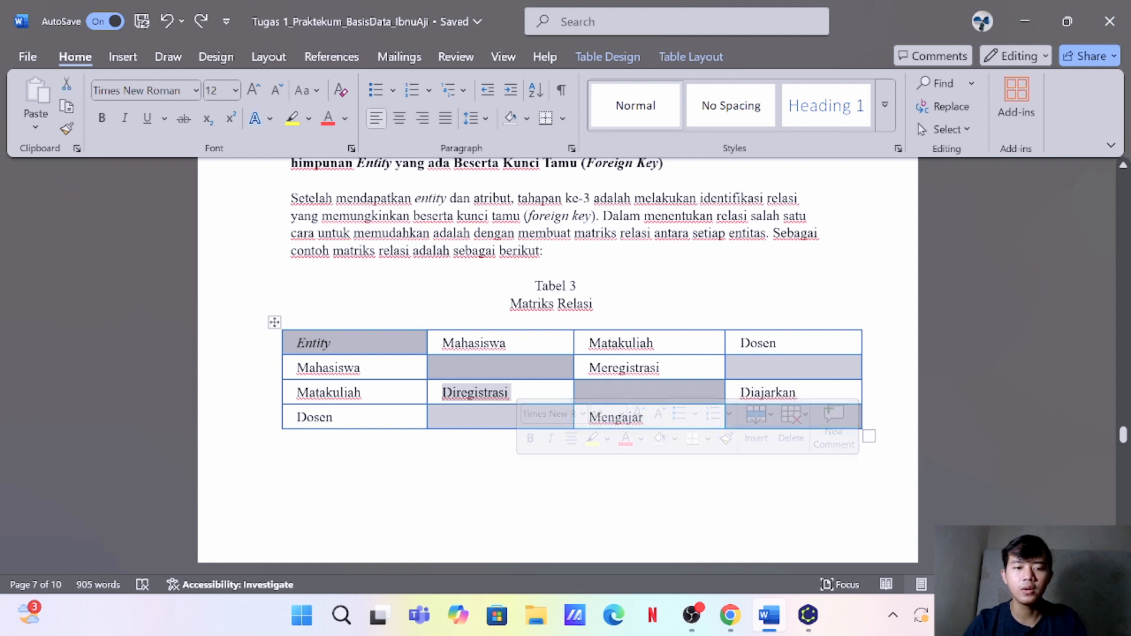
click(470, 393)
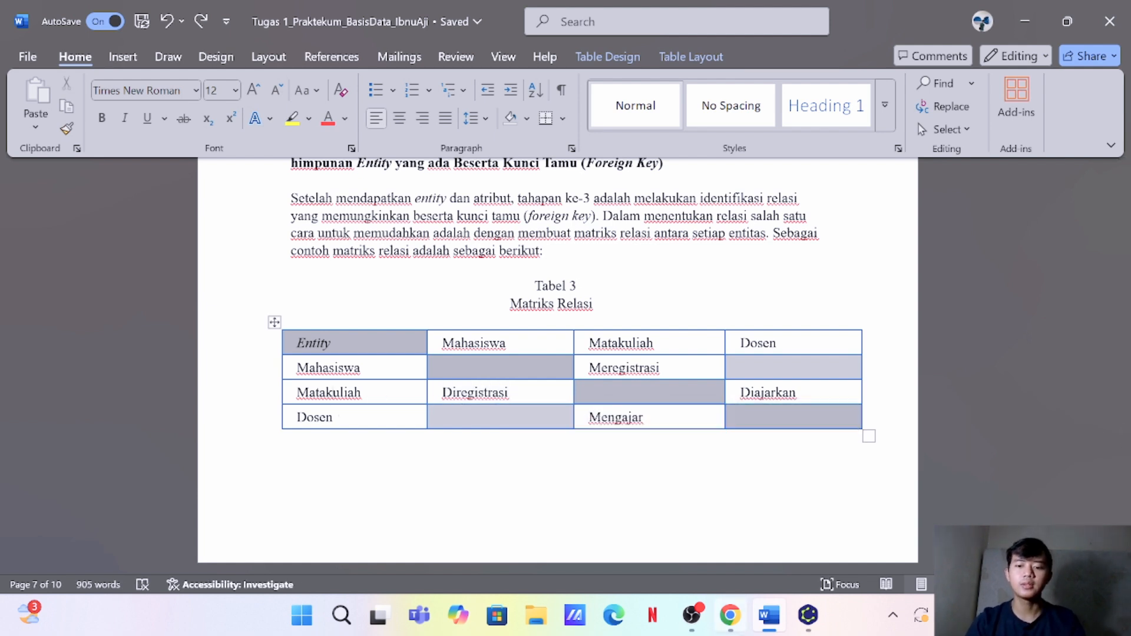
click(807, 615)
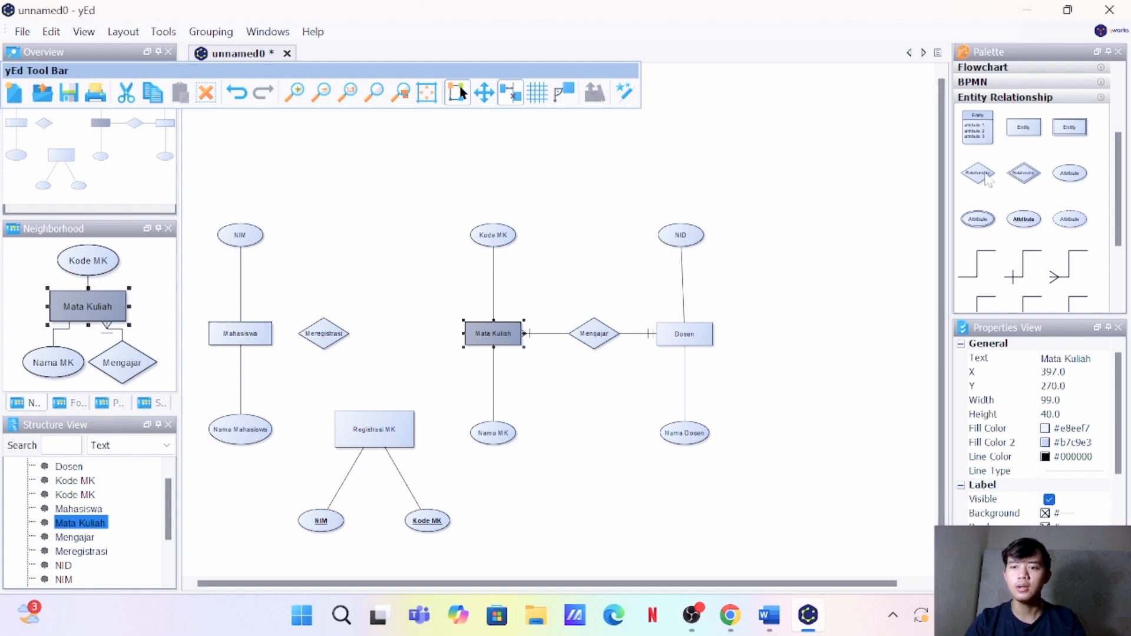
Add a relationship diamond between Meregistrasi and Mata Kuliah and name it Diregistrasi
drag(987, 179, 414, 334)
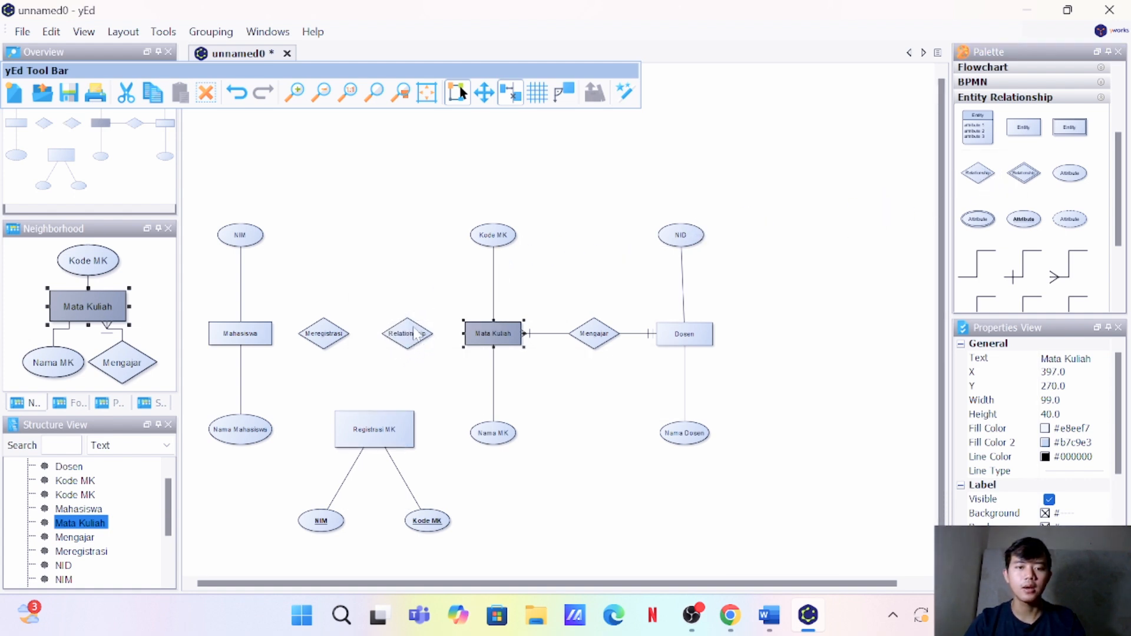
right_click(416, 333)
click(474, 337)
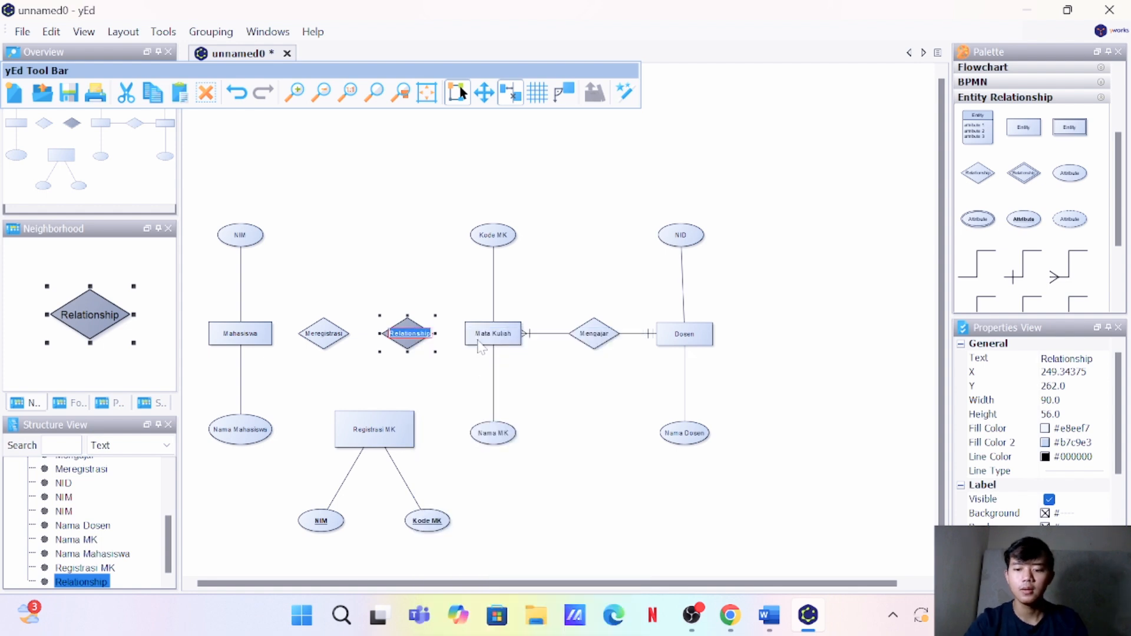
key(BackSpace)
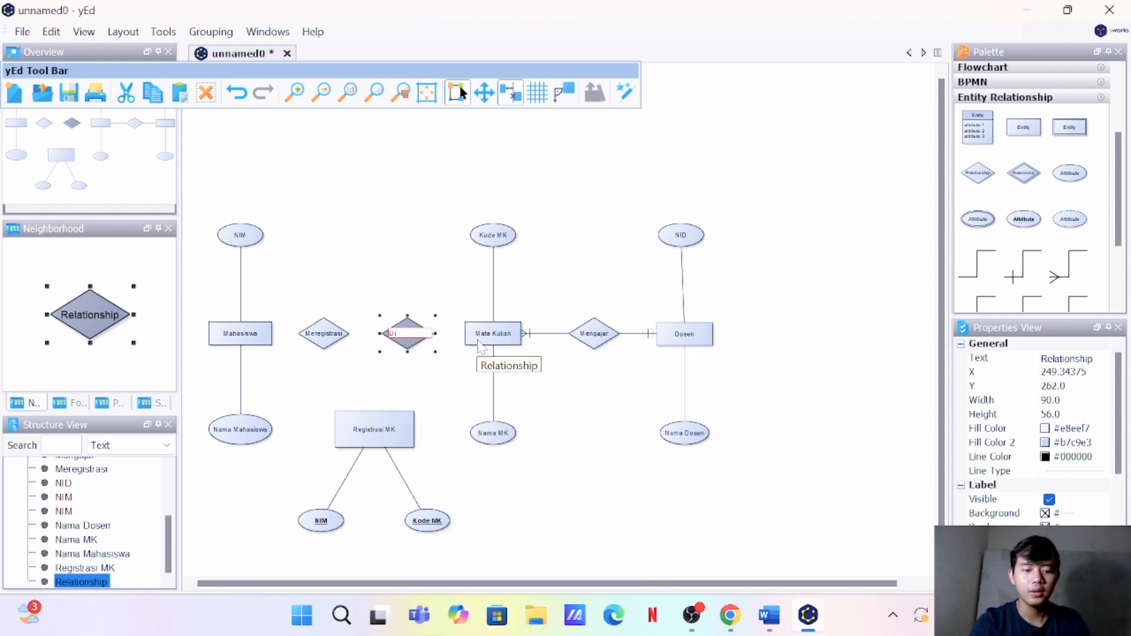
text(Diregistr)
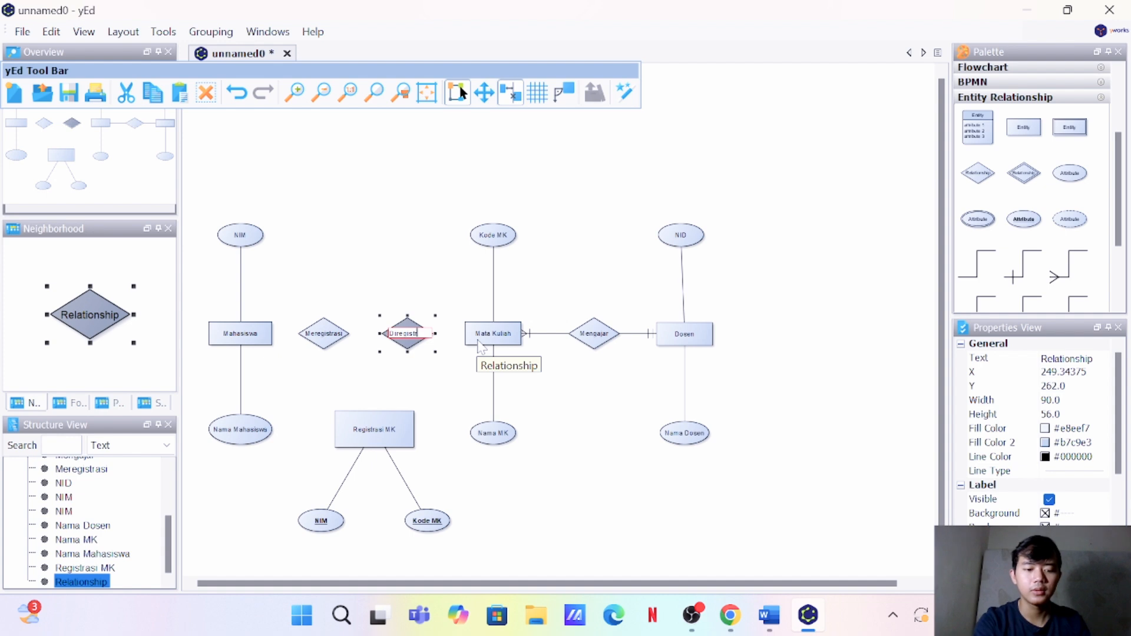
text(asi)
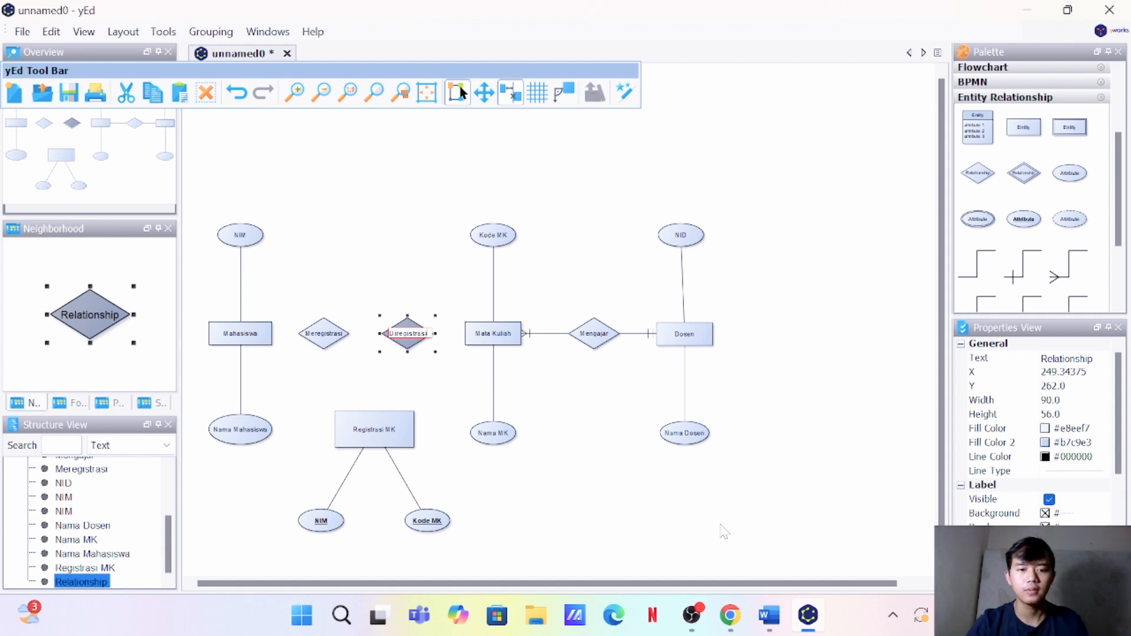
key(Return)
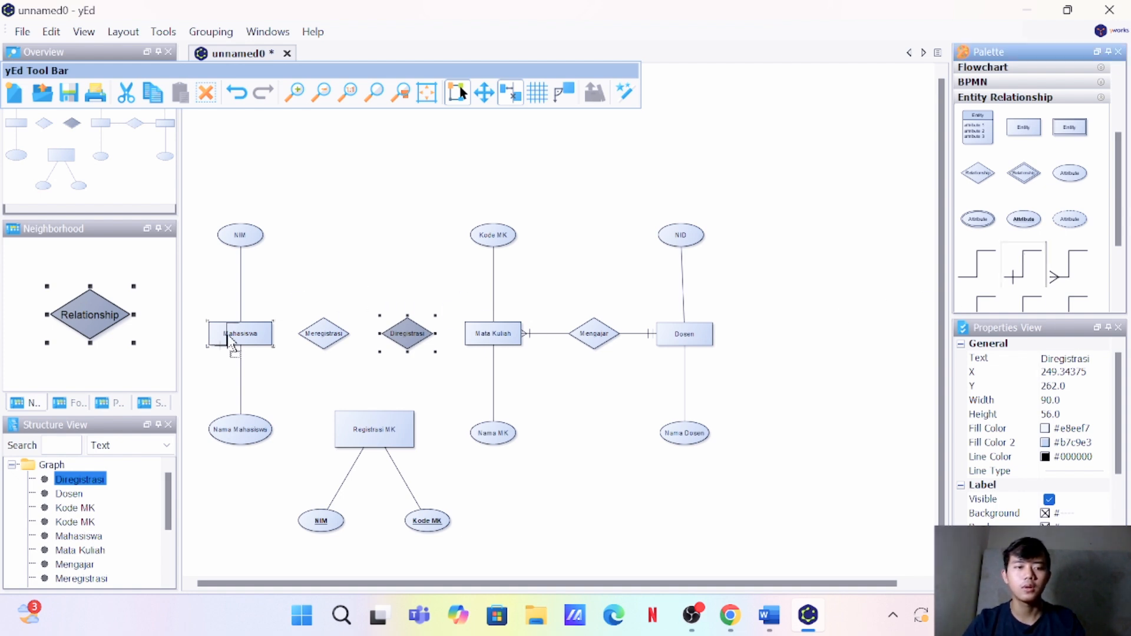
Connect Mahasiswa to Meregistrasi and Mata Kuliah to Diregistrasi using lines with the single-bar "one" cardinality mark at the entity ends
drag(230, 341, 321, 340)
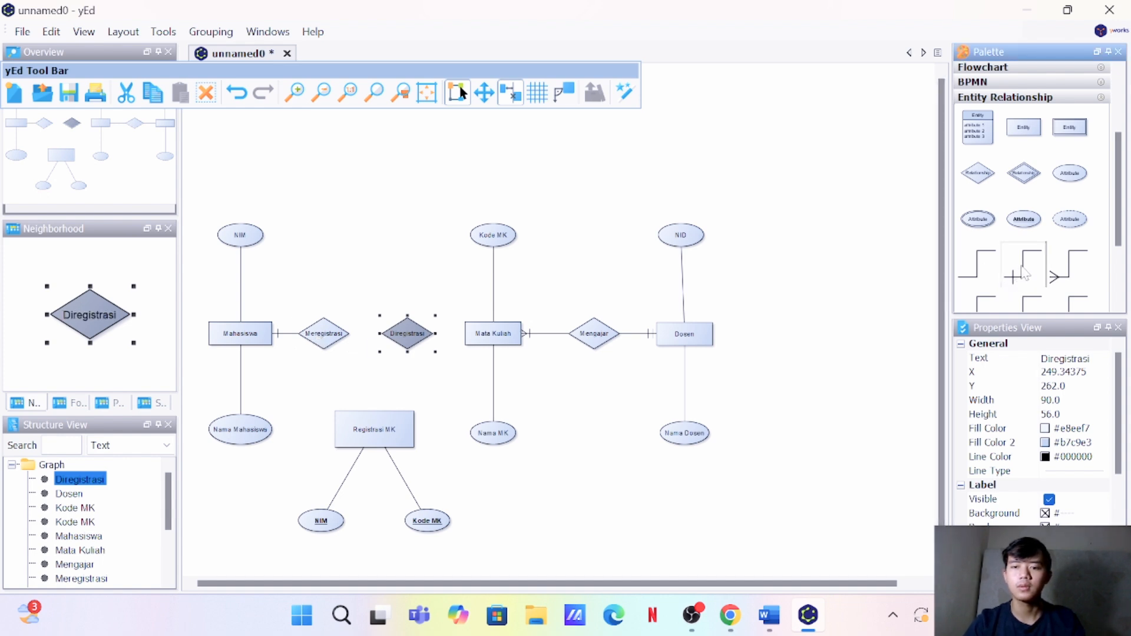
mouse_move(1025, 272)
mouse_down()
mouse_move(747, 316)
mouse_move(484, 339)
mouse_move(755, 337)
mouse_move(1012, 282)
mouse_up()
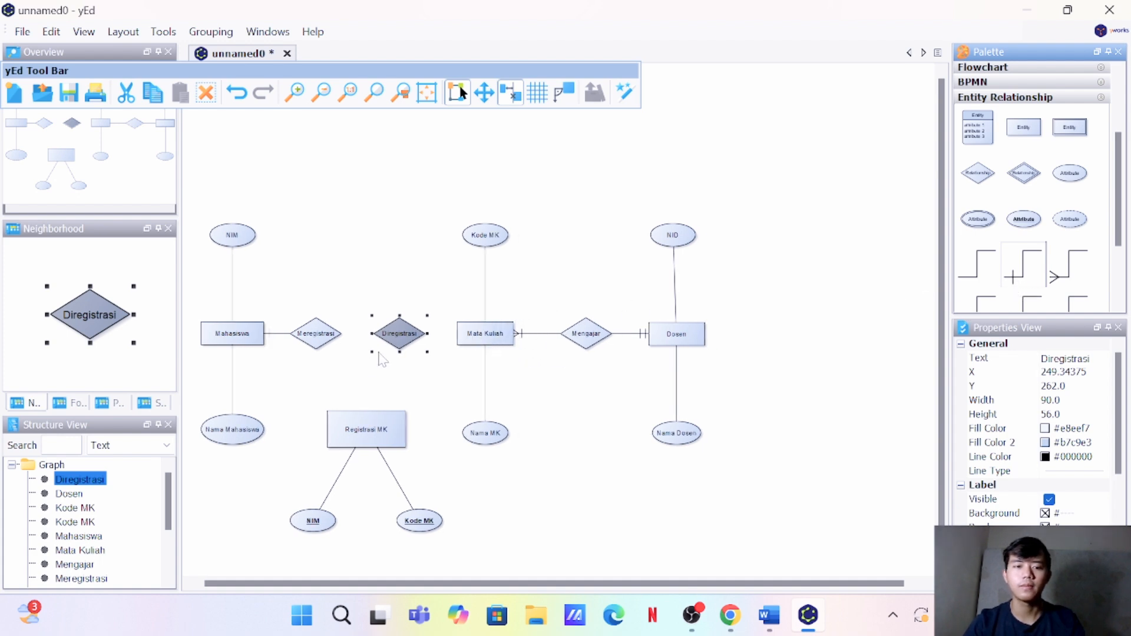
click(505, 336)
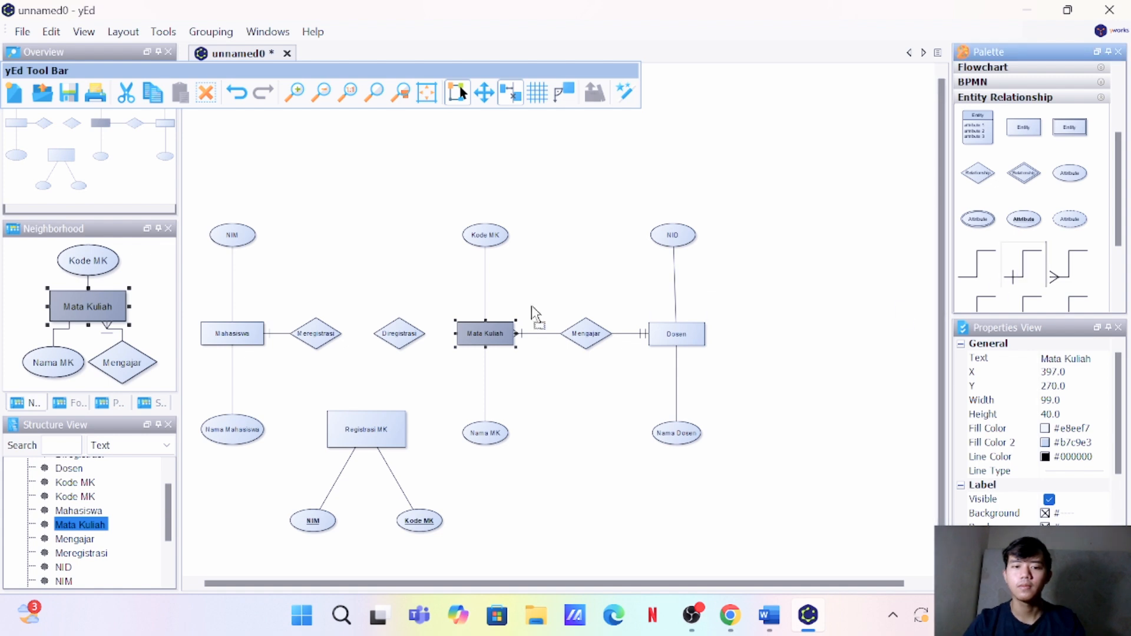
drag(480, 334, 399, 334)
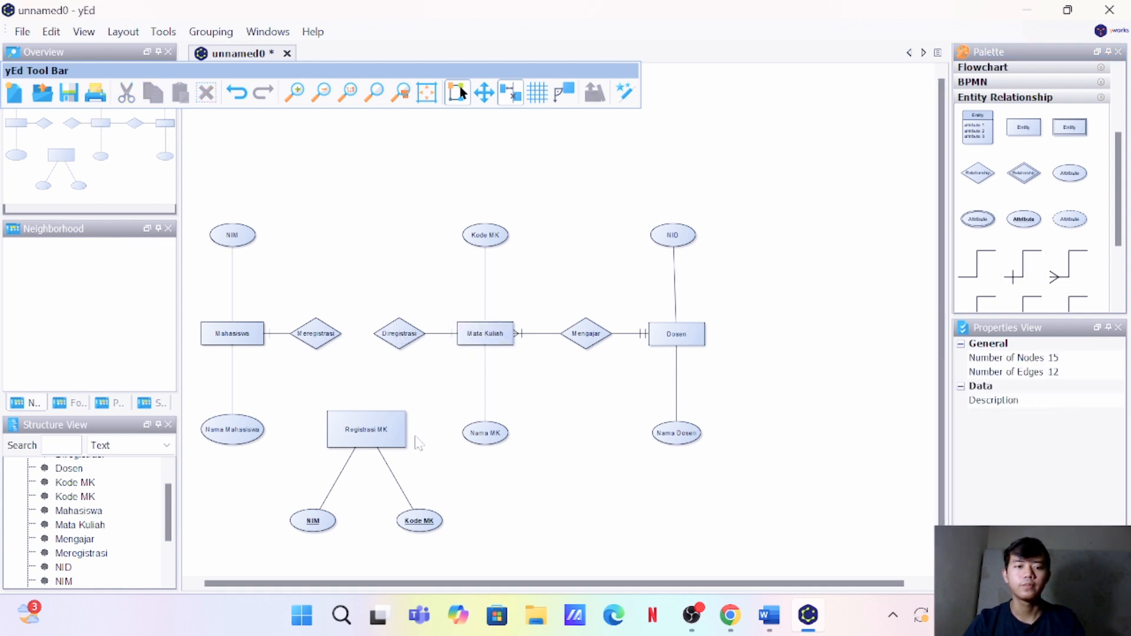
Connect Registrasi MK to Meregistrasi and Diregistrasi using lines with the crow's-foot "many" mark at the Registrasi MK end
click(380, 436)
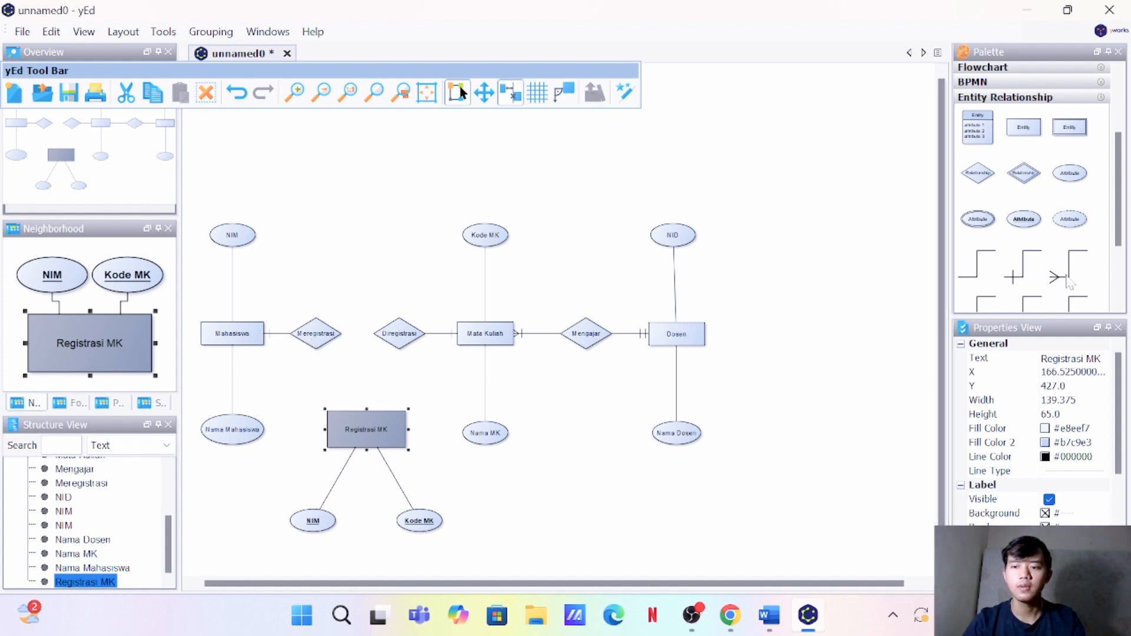
drag(361, 424, 318, 344)
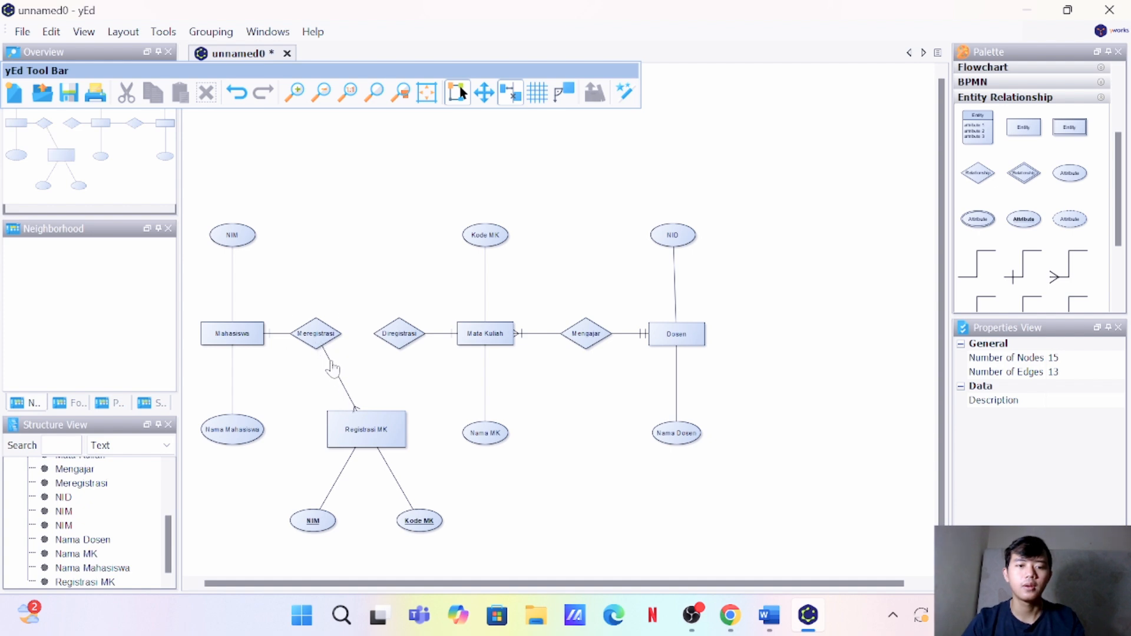
drag(1075, 270, 384, 425)
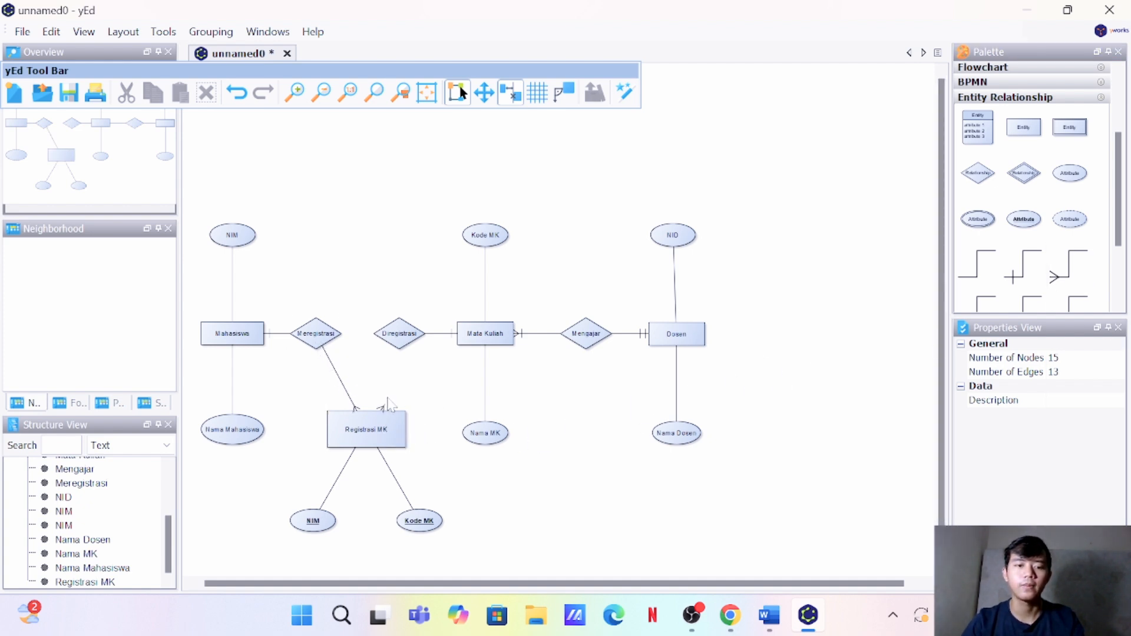
click(400, 339)
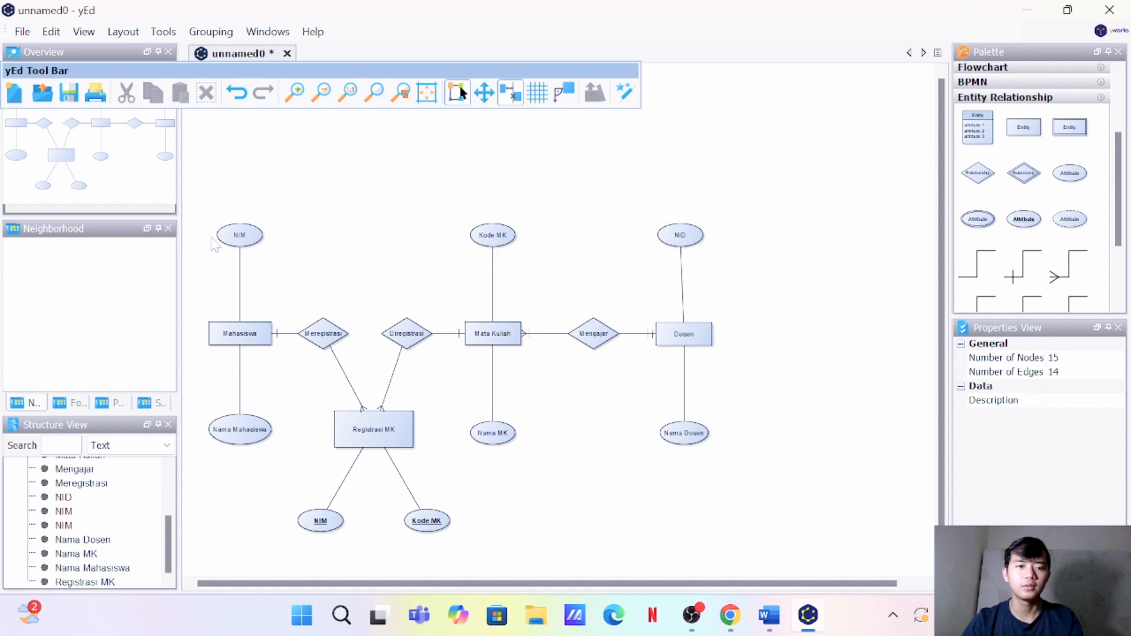
Underline the labels of Mahasiswa's NIM attribute and Mata Kuliah's Kode MK attribute to mark them as primary keys
click(235, 238)
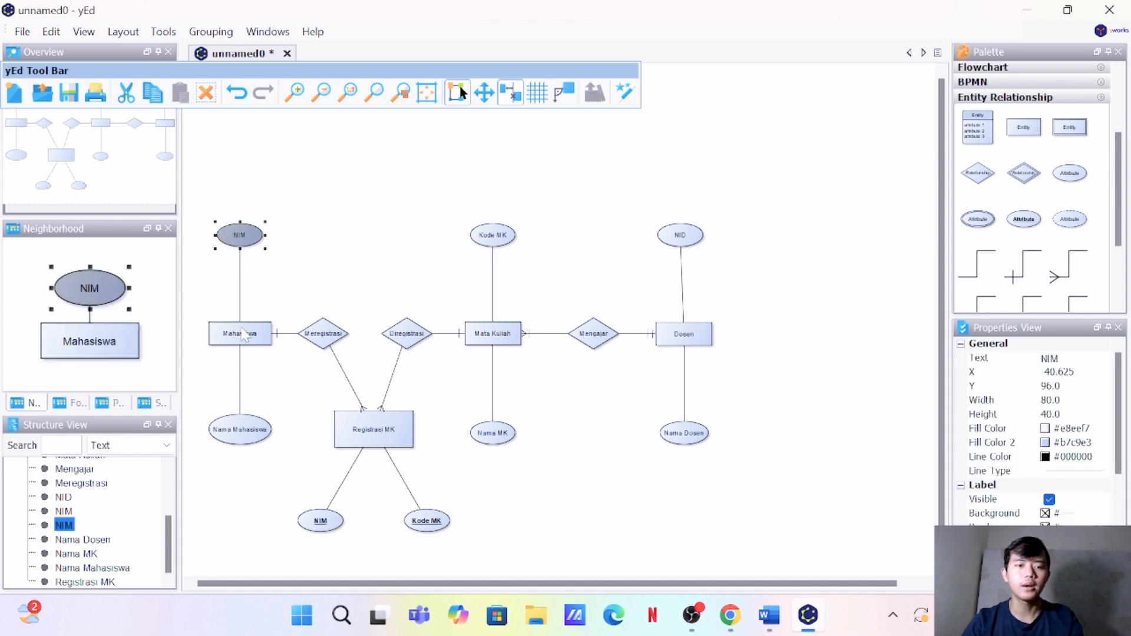
click(497, 238)
click(252, 240)
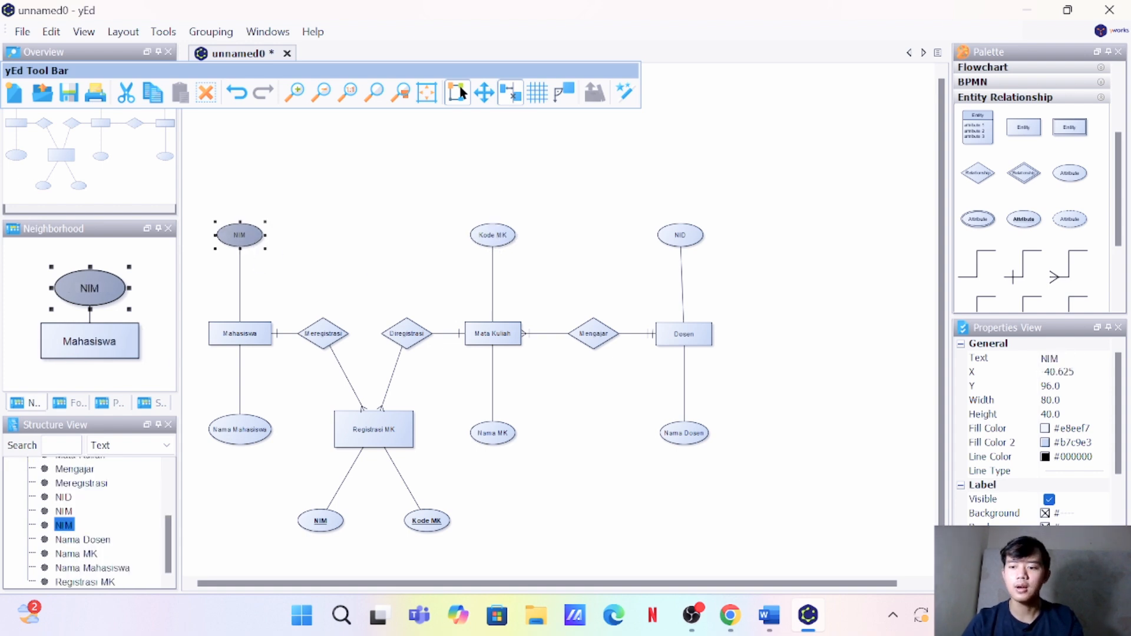
drag(1119, 457, 1119, 524)
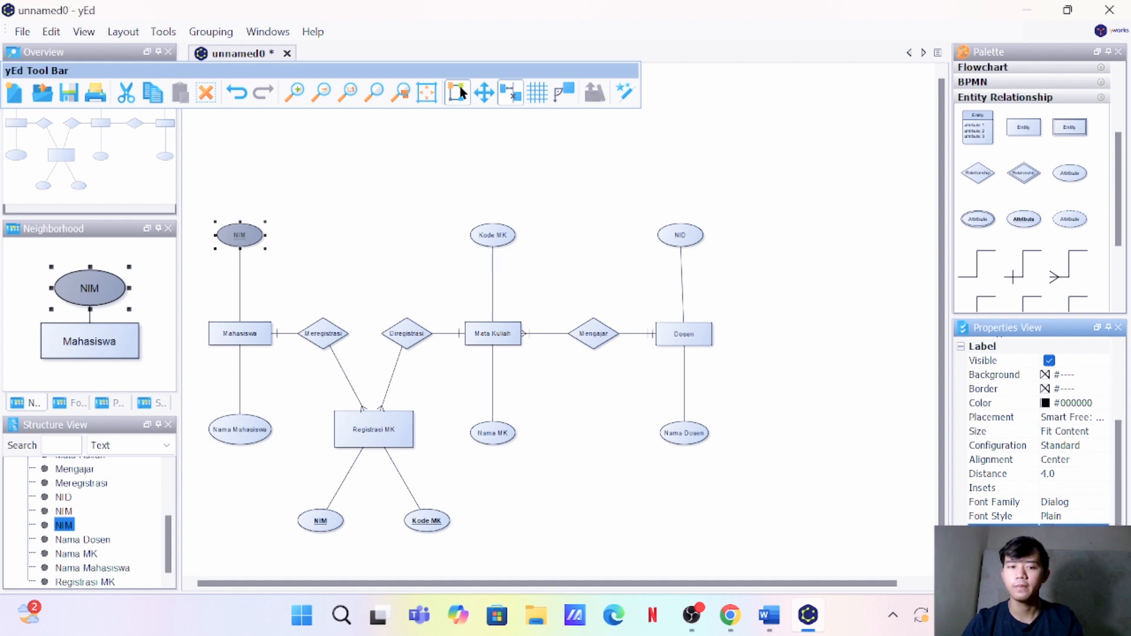
click(491, 233)
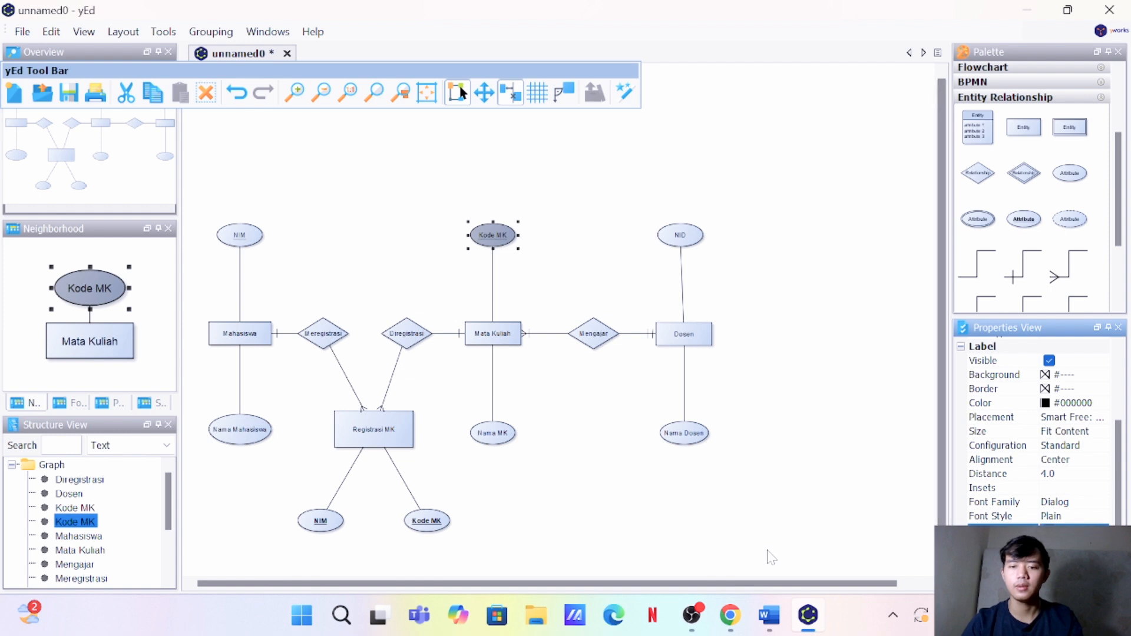
click(624, 510)
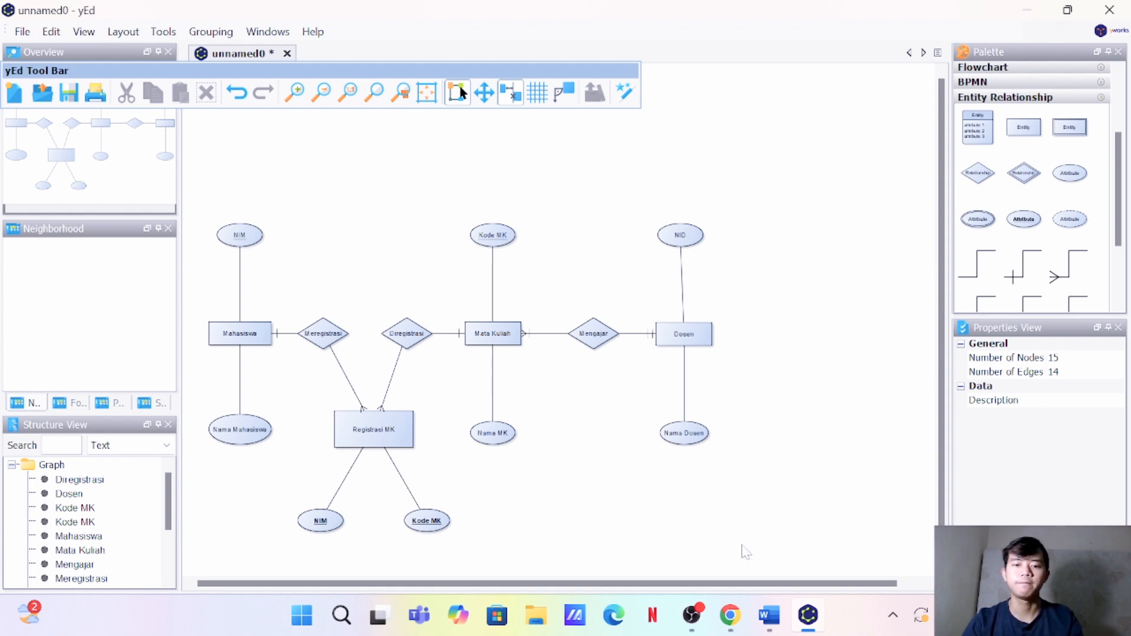
Switch to the Word report and compare the diagram with the figure under Tampilan Akhir ERD Perguruan Tinggi
click(775, 614)
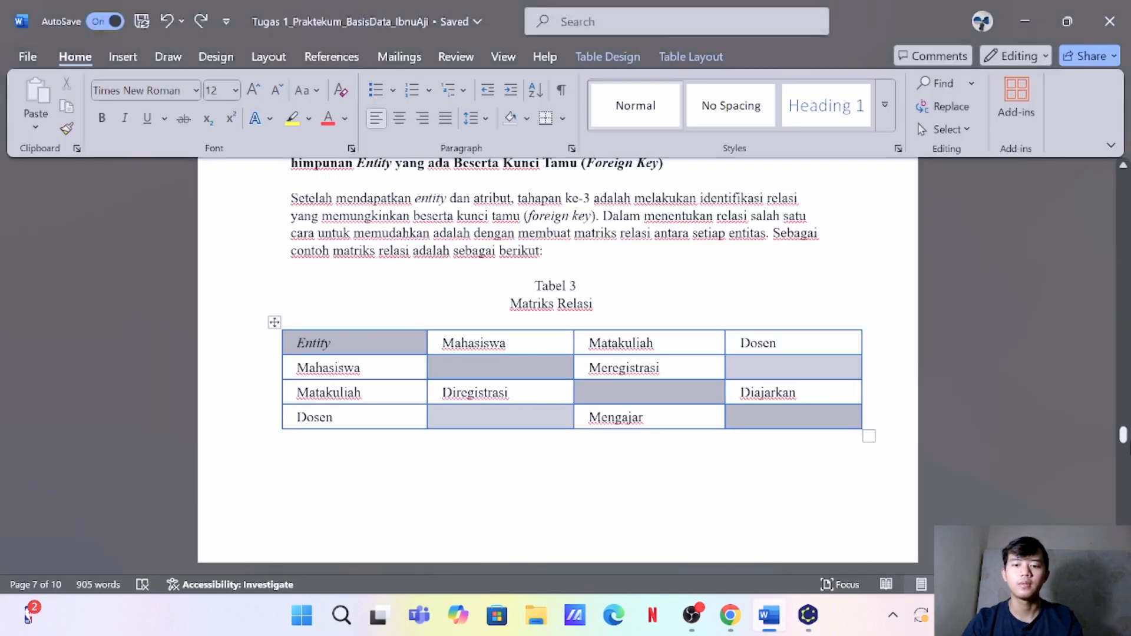
drag(1123, 439, 1123, 502)
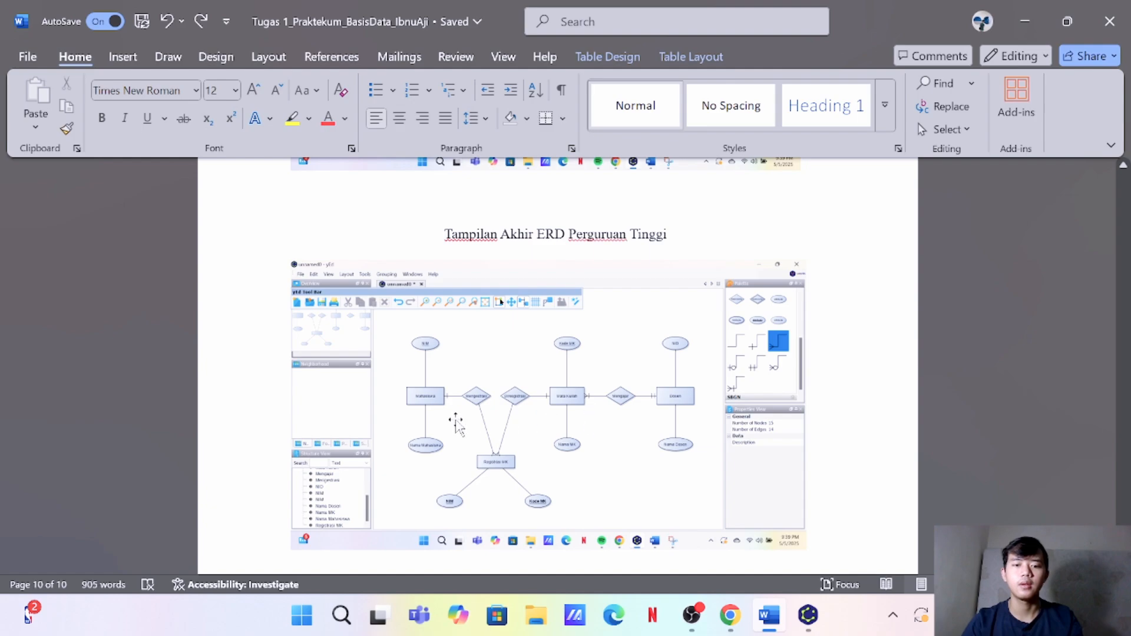